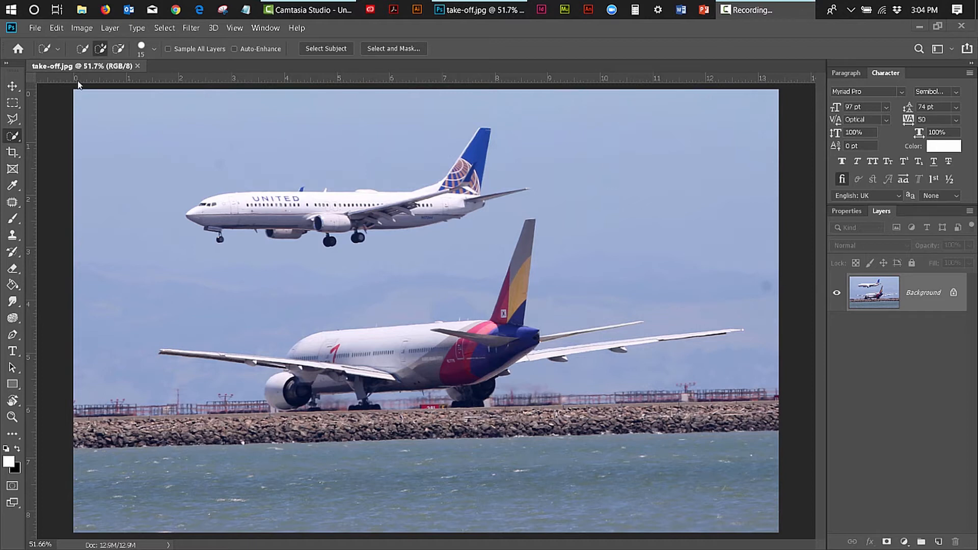
Step: Save the image as a Photoshop PSD file named take-off in the Plane folder, replacing the existing file
{"action": "left_click", "coordinate": [36, 29]}
{"action": "left_click", "coordinate": [52, 164]}
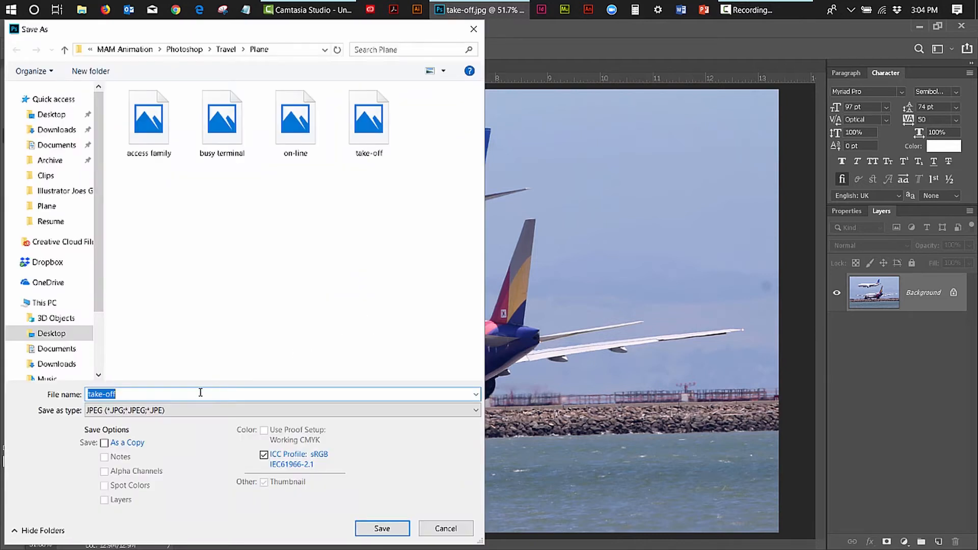
{"action": "left_click", "coordinate": [169, 412]}
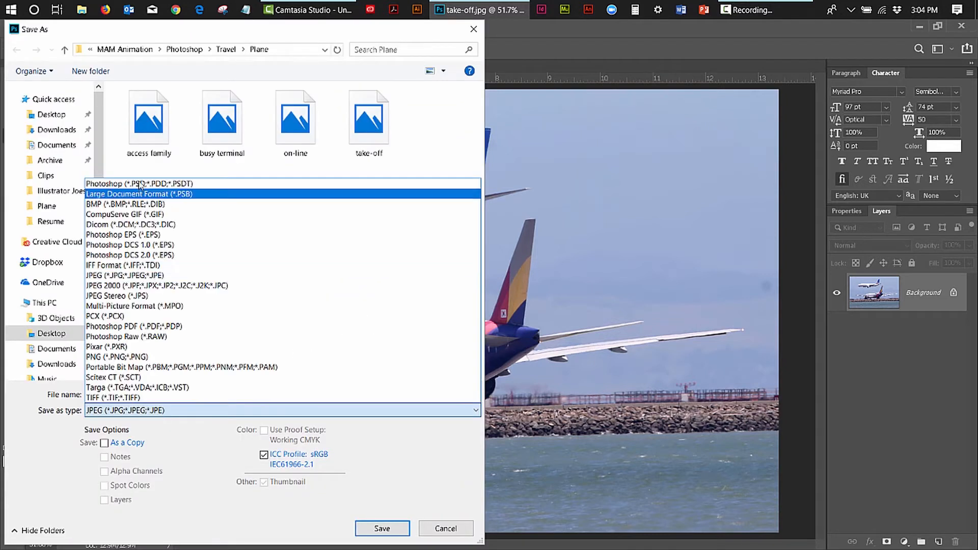
{"action": "left_click", "coordinate": [136, 184]}
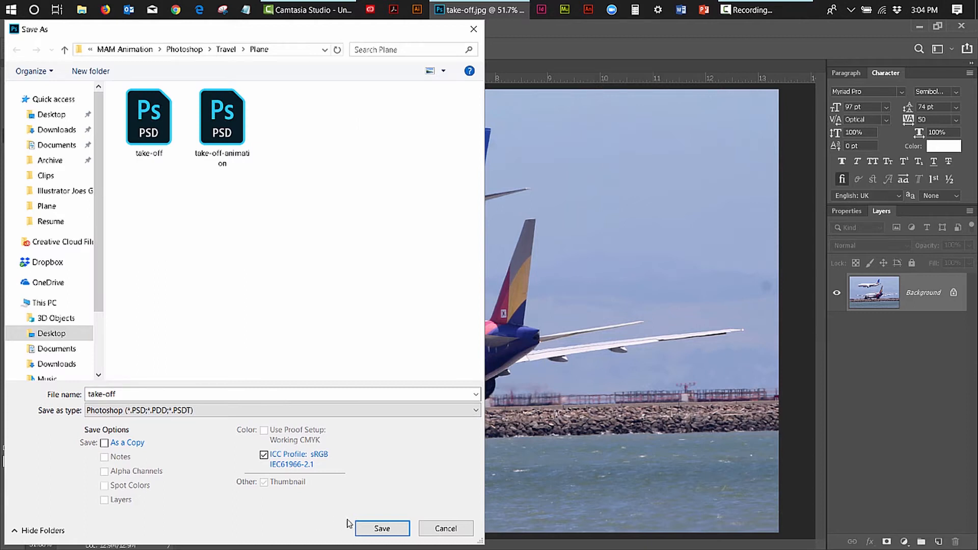
{"action": "left_click", "coordinate": [366, 530]}
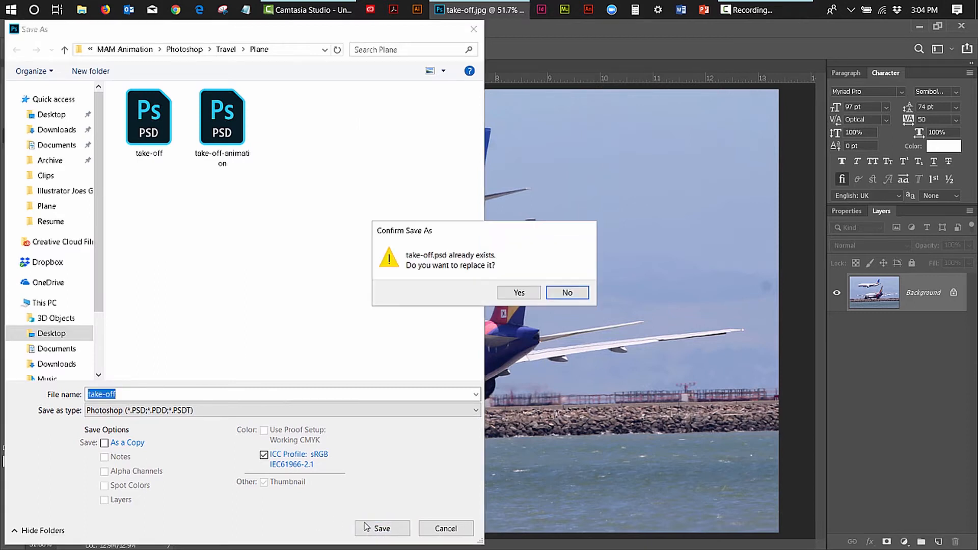
{"action": "left_click", "coordinate": [508, 293]}
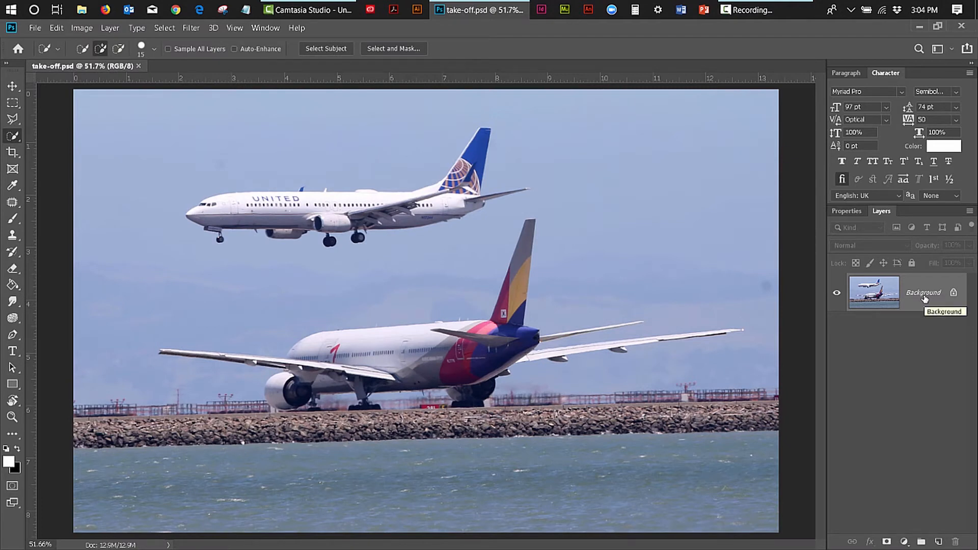
Step: Duplicate the Background layer and rename the copy take-off
{"action": "left_click_drag", "start_coordinate": [925, 299], "coordinate": [937, 541]}
{"action": "double_click", "coordinate": [931, 300]}
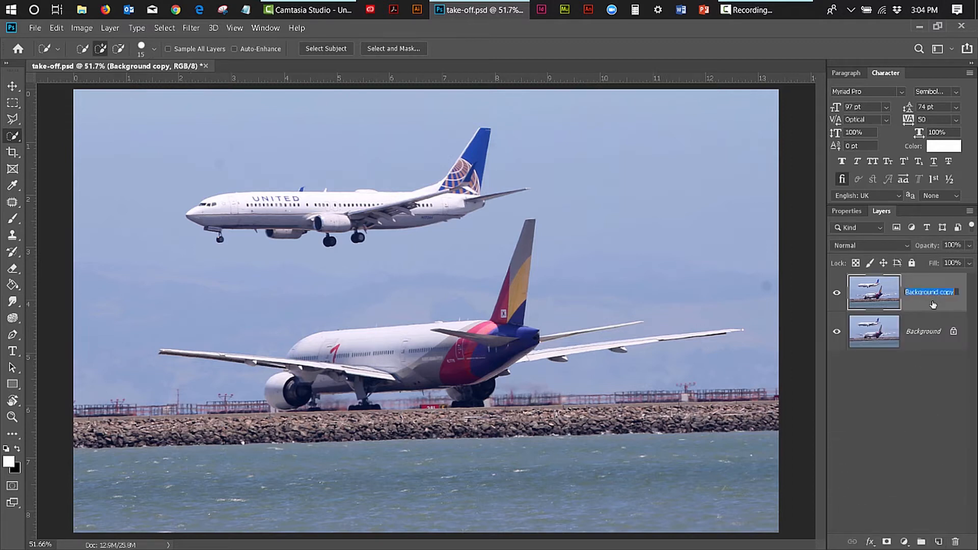
{"action": "type", "text": "take-off"}
Step: On the Background layer, select the United plane's fuselage, engines and tail fin with the Quick Selection tool
{"action": "left_click", "coordinate": [920, 339]}
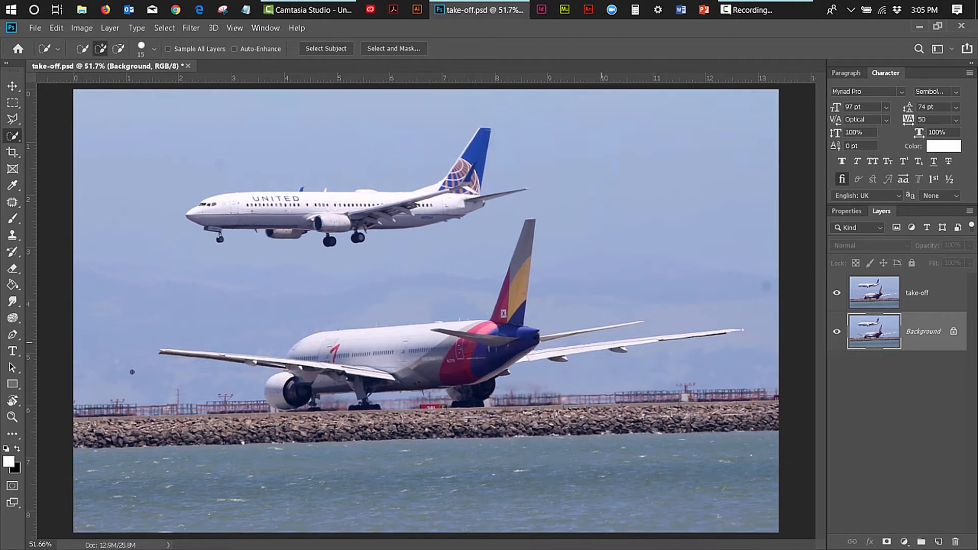
{"action": "left_click", "coordinate": [12, 417]}
{"action": "left_click", "coordinate": [388, 215]}
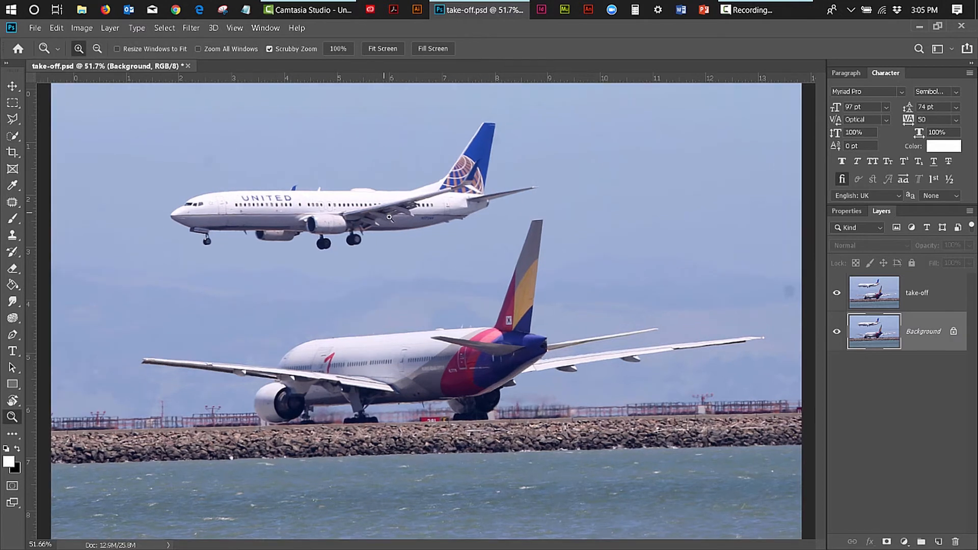
{"action": "left_click", "coordinate": [390, 217]}
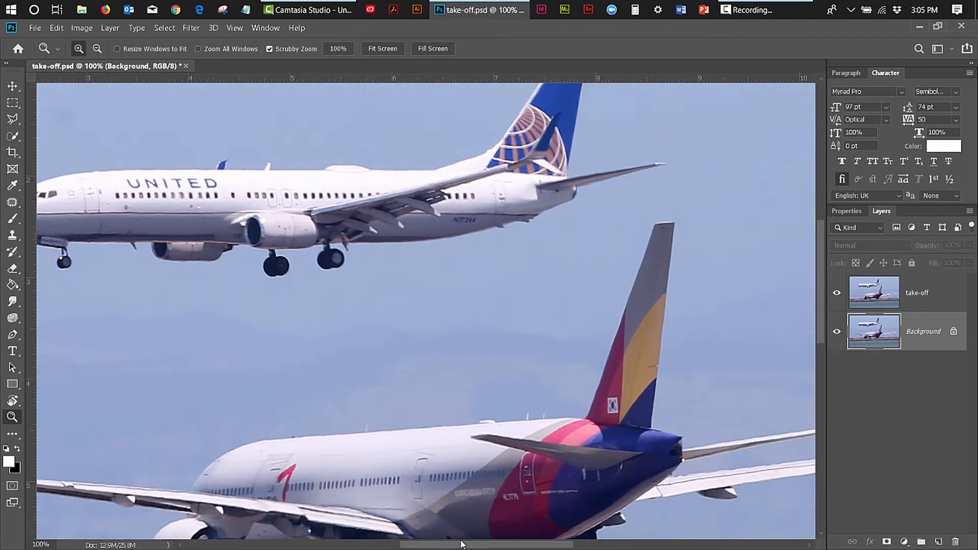
{"action": "left_click_drag", "start_coordinate": [463, 546], "coordinate": [444, 546]}
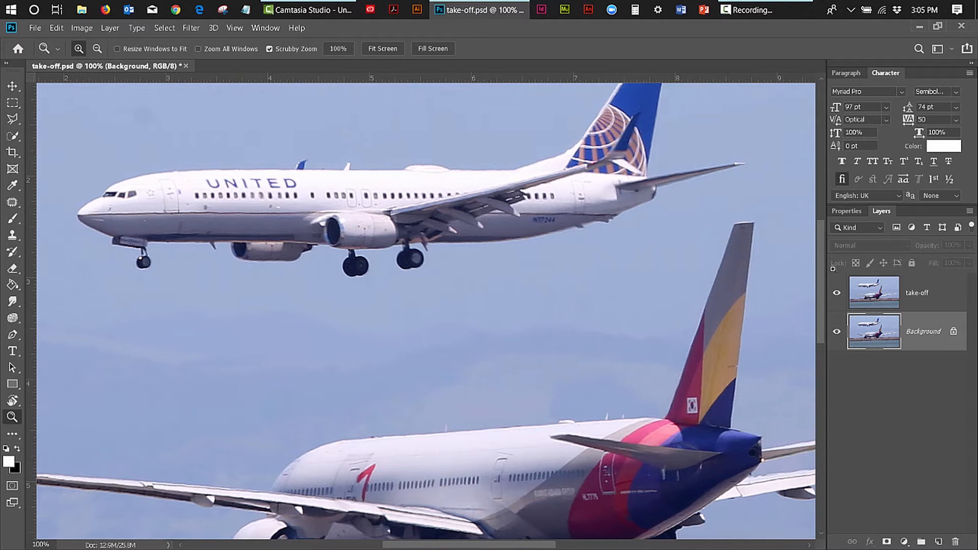
{"action": "left_click_drag", "start_coordinate": [821, 246], "coordinate": [824, 216]}
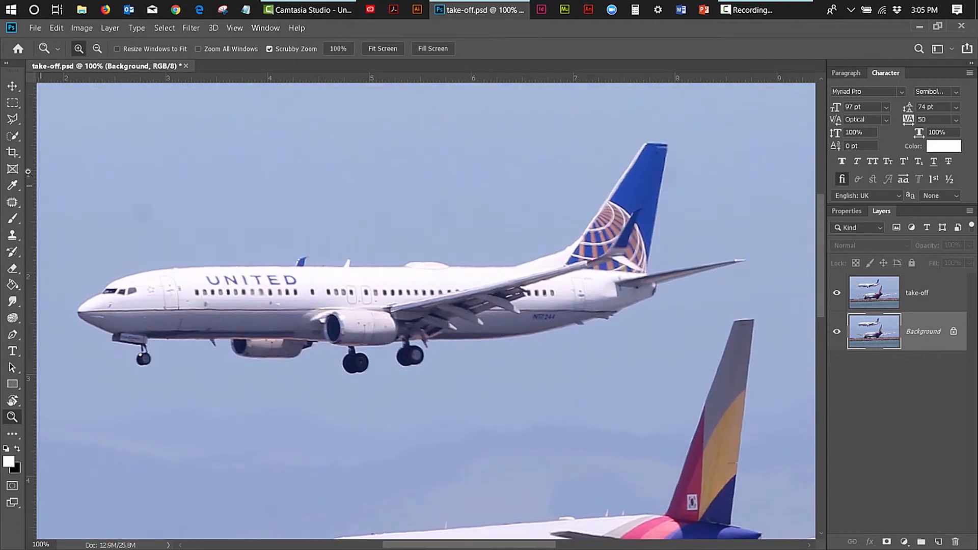
{"action": "left_click", "coordinate": [12, 141]}
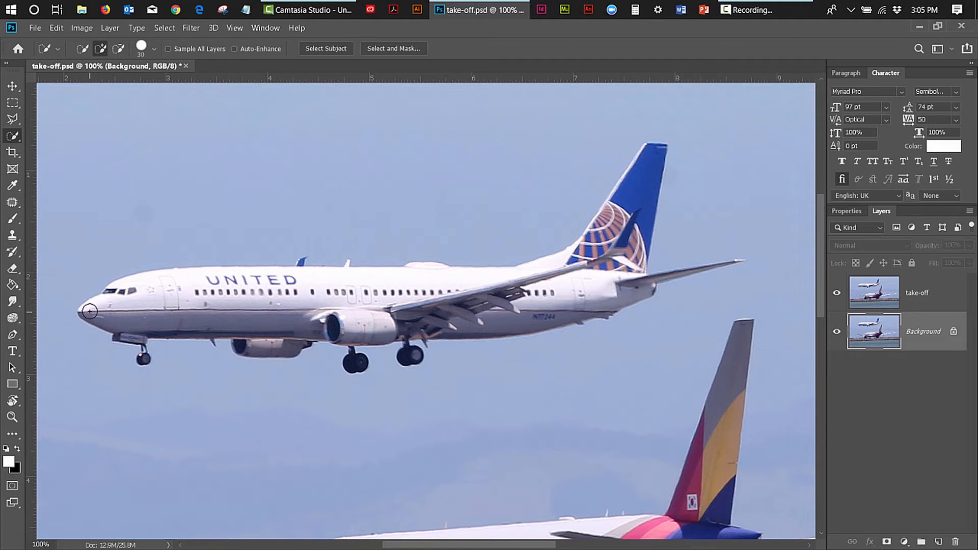
{"action": "mouse_move", "coordinate": [130, 308]}
{"action": "left_mouse_down"}
{"action": "mouse_move", "coordinate": [543, 298]}
{"action": "mouse_move", "coordinate": [589, 283]}
{"action": "mouse_move", "coordinate": [632, 224]}
{"action": "mouse_move", "coordinate": [621, 196]}
{"action": "mouse_move", "coordinate": [643, 168]}
{"action": "left_mouse_up"}
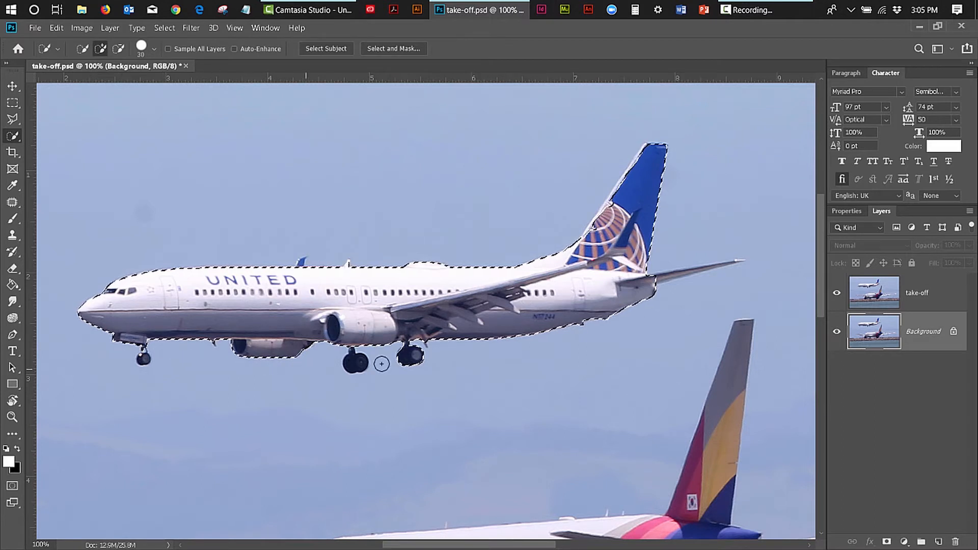
Step: Add the remaining main wheels and the nose wheel to the selection, reducing the Quick Selection brush to 20 for the nose wheel
{"action": "left_click", "coordinate": [355, 363]}
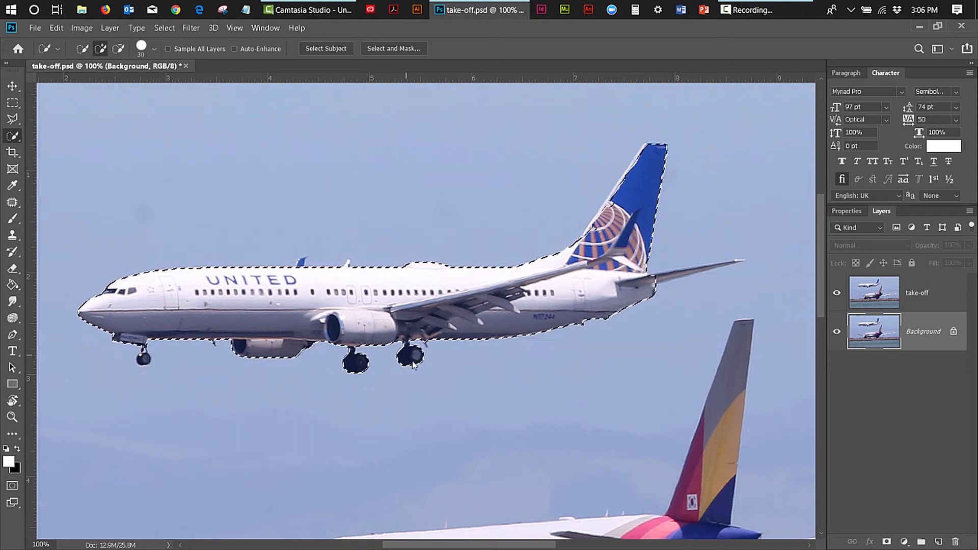
{"action": "key", "text": "bracketleft"}
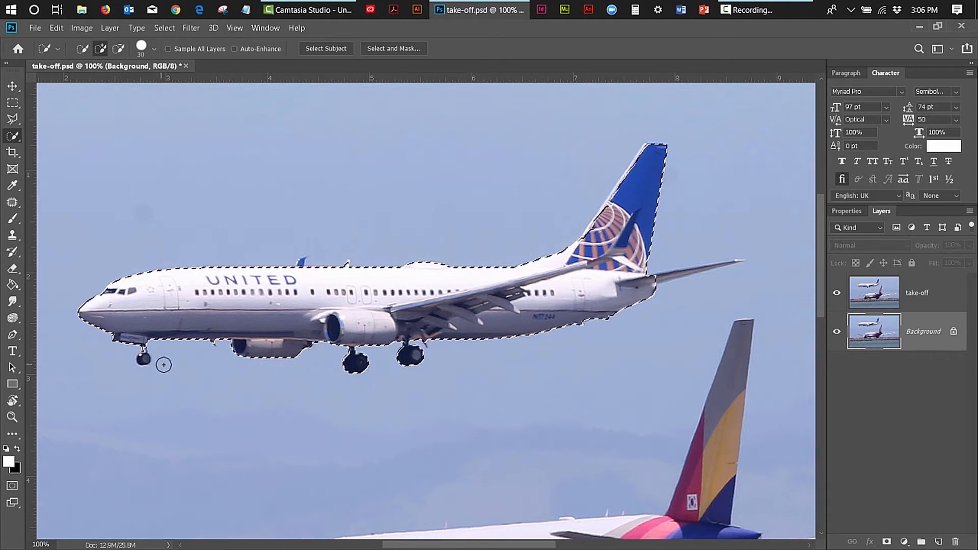
{"action": "key", "text": "bracketleft"}
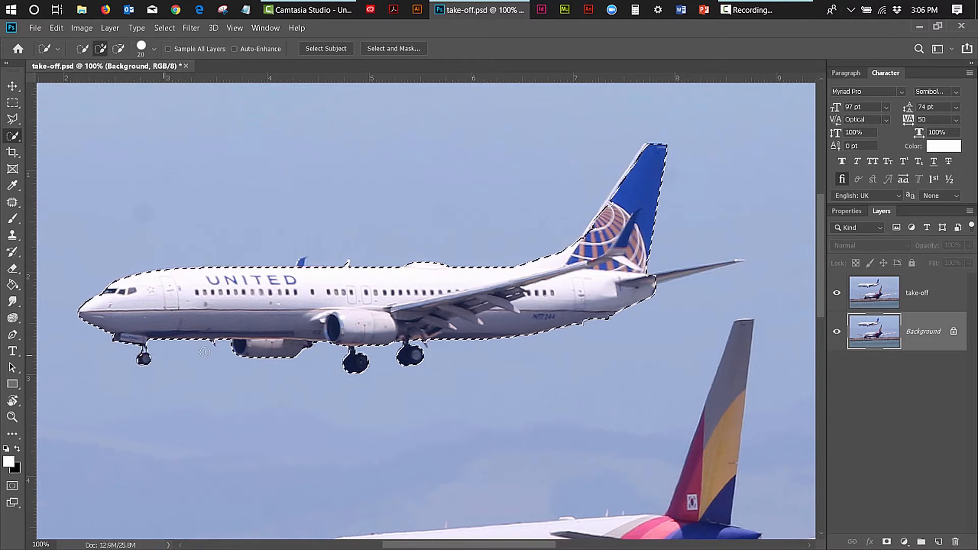
{"action": "left_click", "coordinate": [143, 359]}
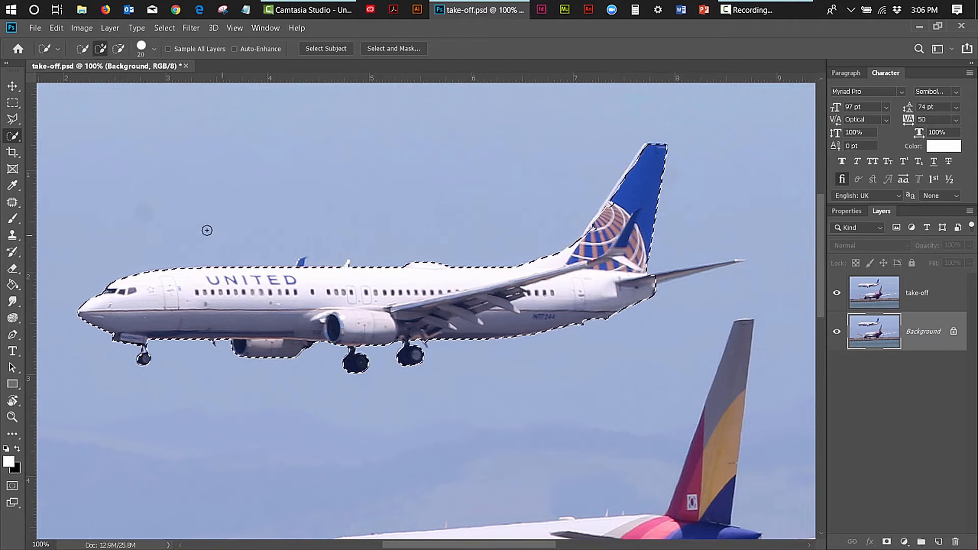
Step: Add the United plane's horizontal tail stabilizer to the selection by outlining it with the Polygonal Lasso tool
{"action": "left_click", "coordinate": [13, 119]}
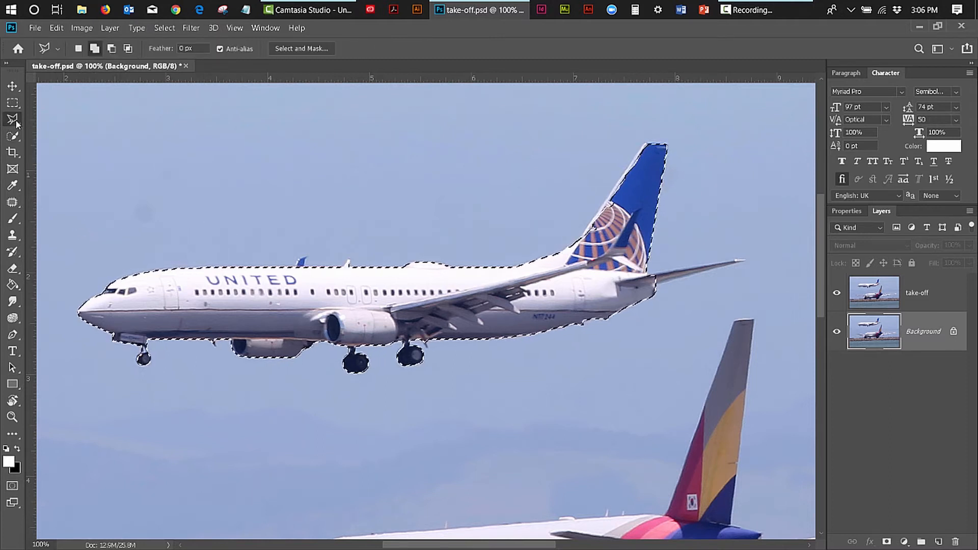
{"action": "left_click", "coordinate": [12, 417]}
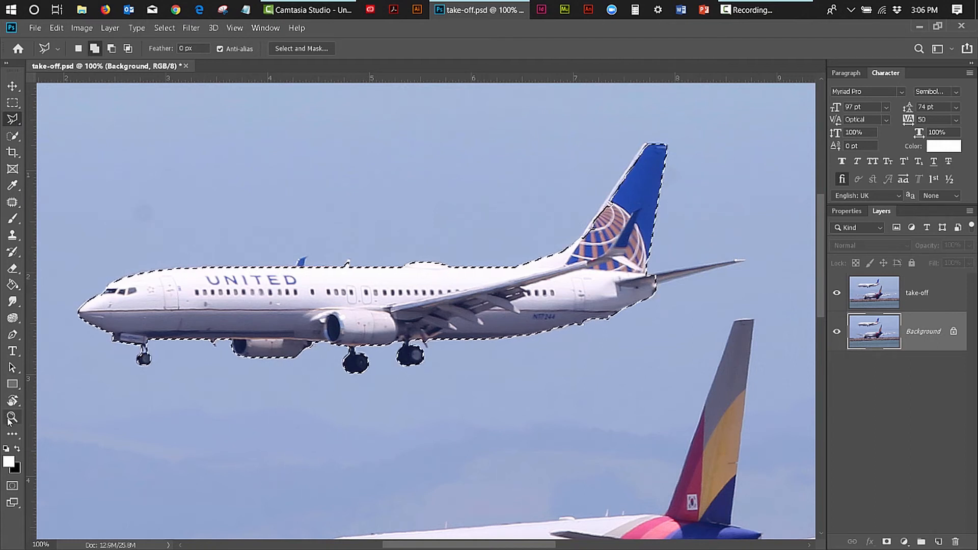
{"action": "left_click", "coordinate": [602, 306]}
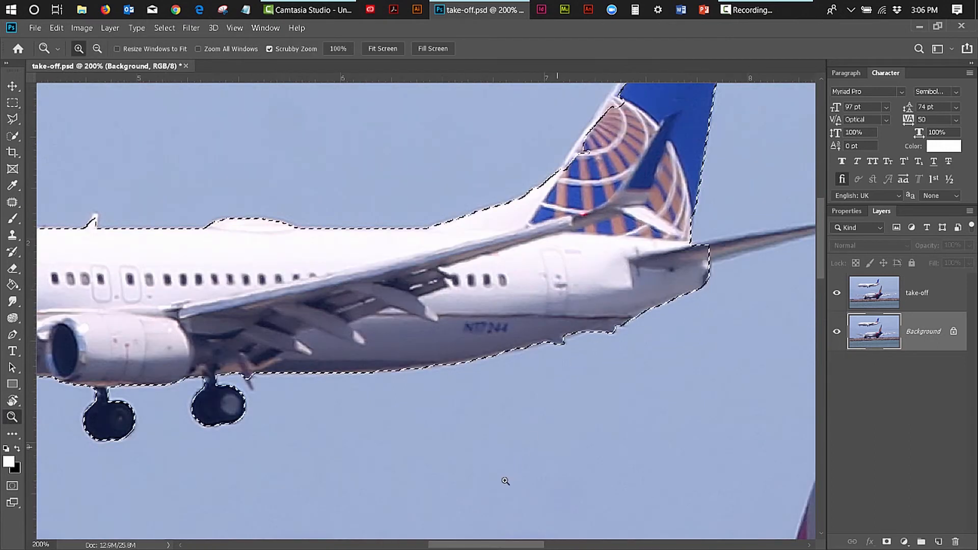
{"action": "left_click_drag", "start_coordinate": [494, 541], "coordinate": [529, 544]}
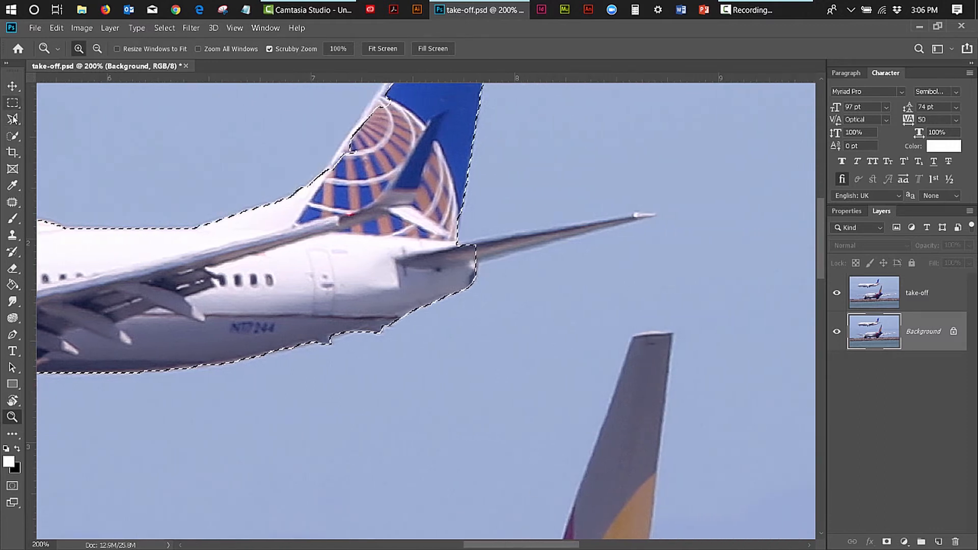
{"action": "key", "text": "l"}
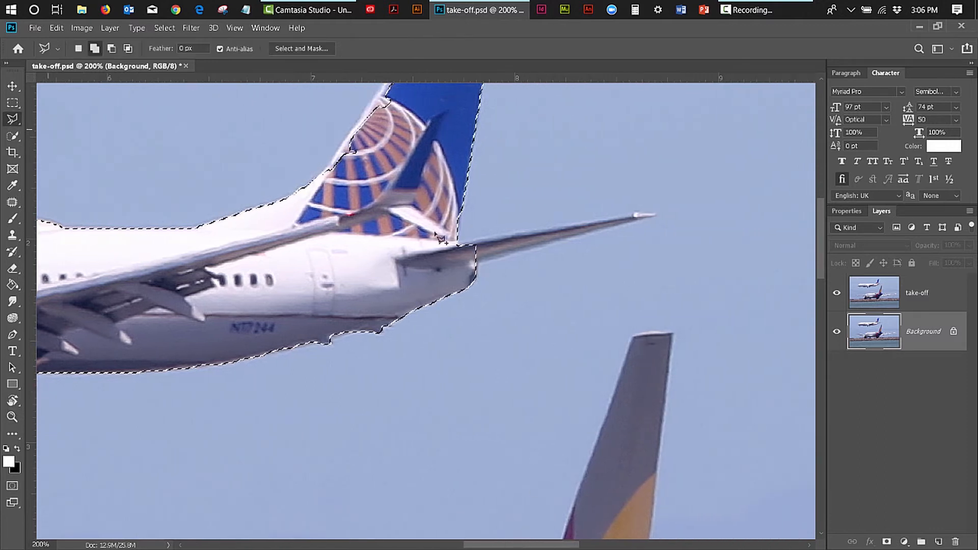
{"action": "left_click", "coordinate": [476, 263]}
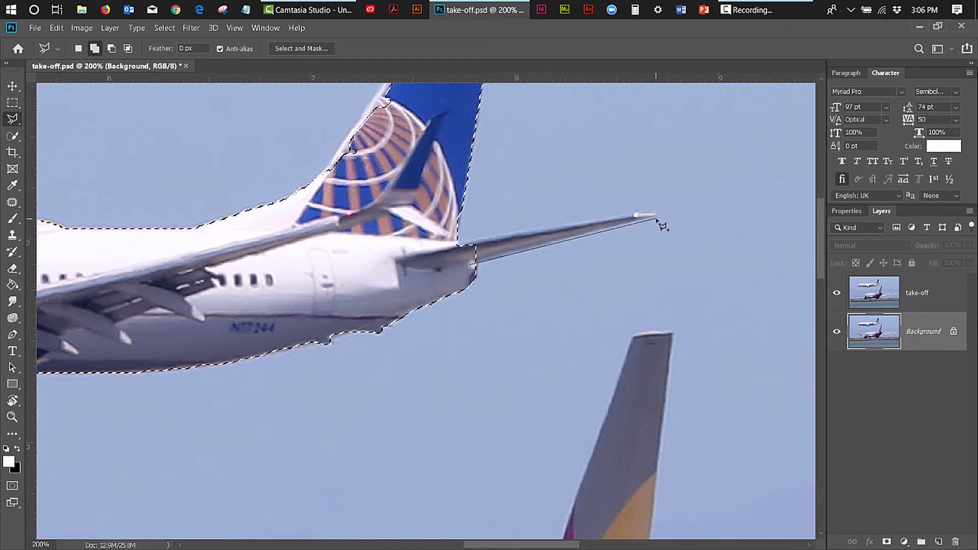
{"action": "left_click", "coordinate": [656, 215]}
{"action": "left_click", "coordinate": [635, 213]}
{"action": "left_click", "coordinate": [458, 244]}
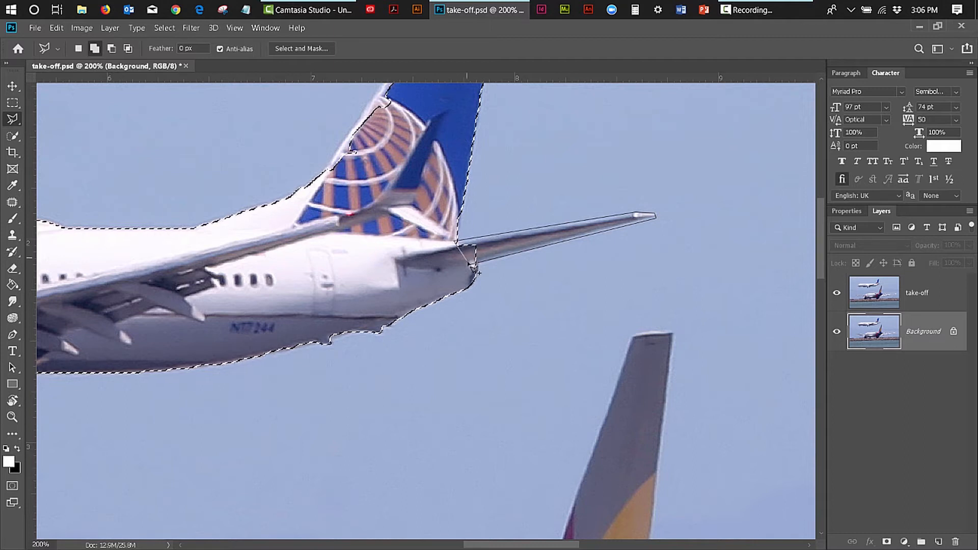
{"action": "left_click", "coordinate": [477, 269]}
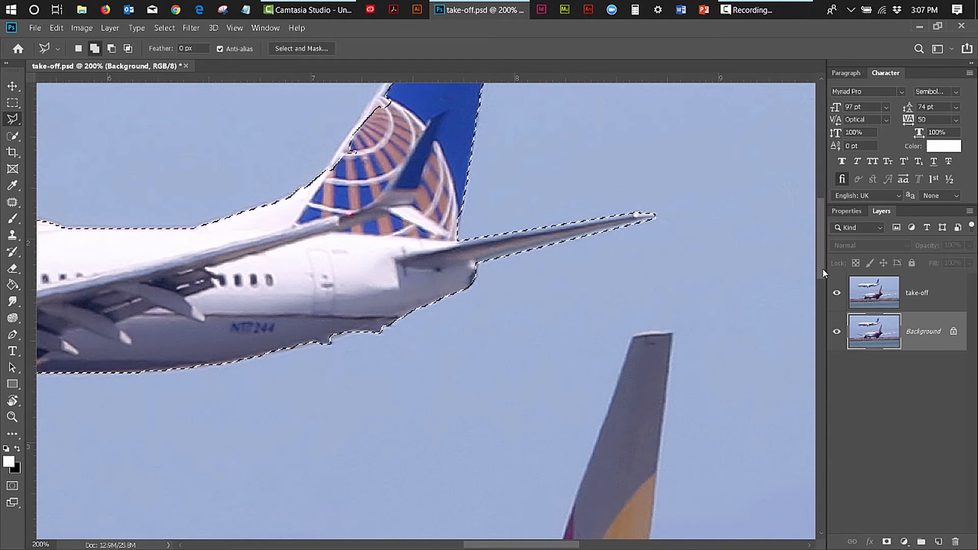
Step: Add the missing top and white front edge of the United plane's tail fin to the selection with the Polygonal Lasso
{"action": "left_click_drag", "start_coordinate": [822, 268], "coordinate": [824, 244]}
{"action": "scroll", "coordinate": [507, 149], "scroll_direction": "up", "scroll_amount": 1}
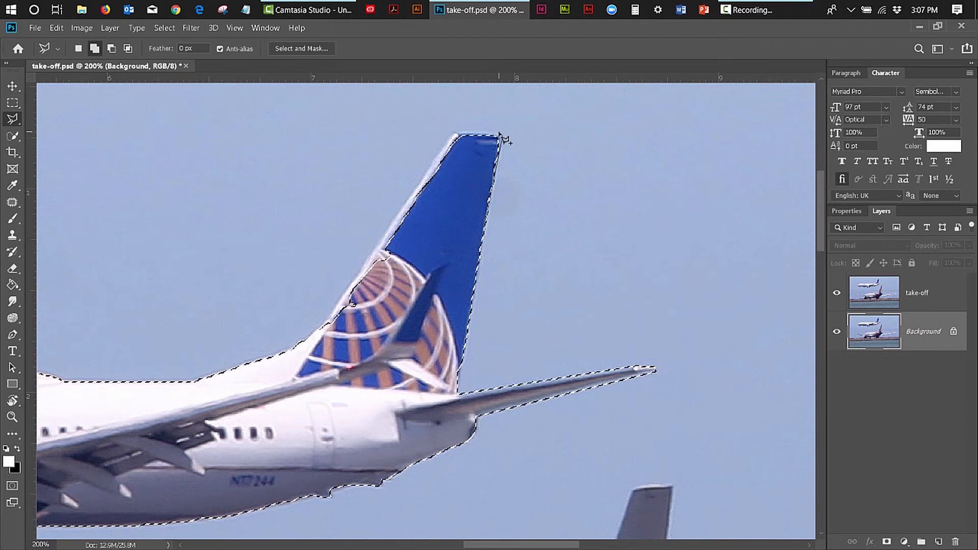
{"action": "left_click", "coordinate": [456, 136]}
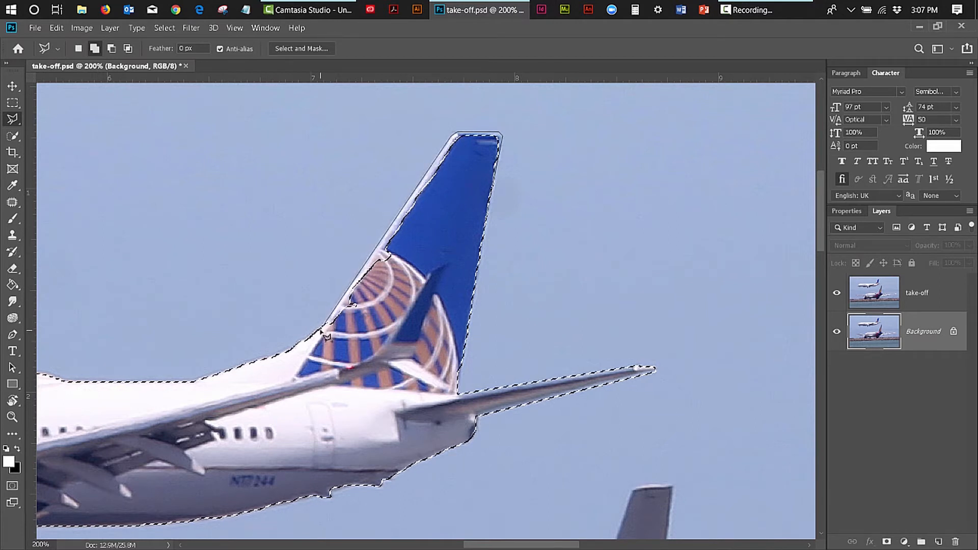
{"action": "left_click", "coordinate": [351, 304]}
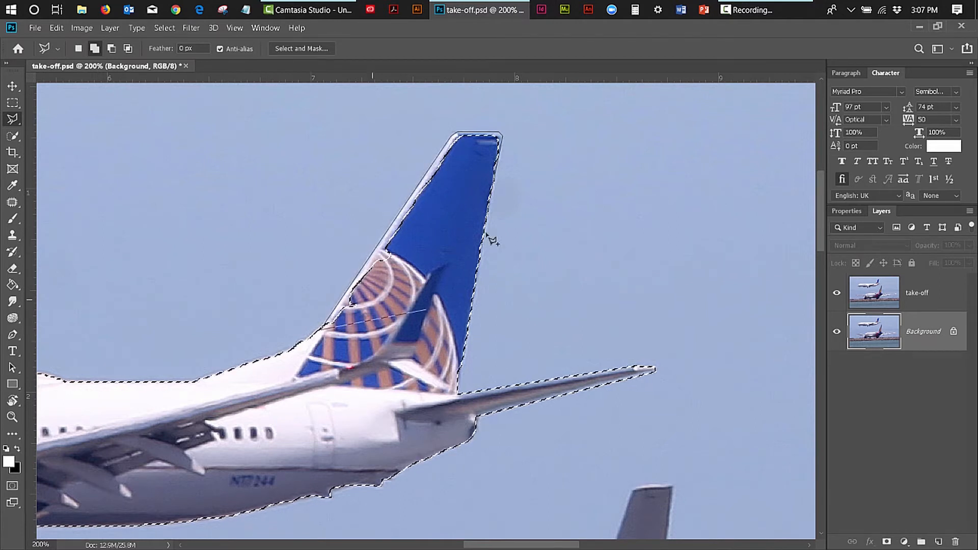
{"action": "double_click", "coordinate": [497, 191]}
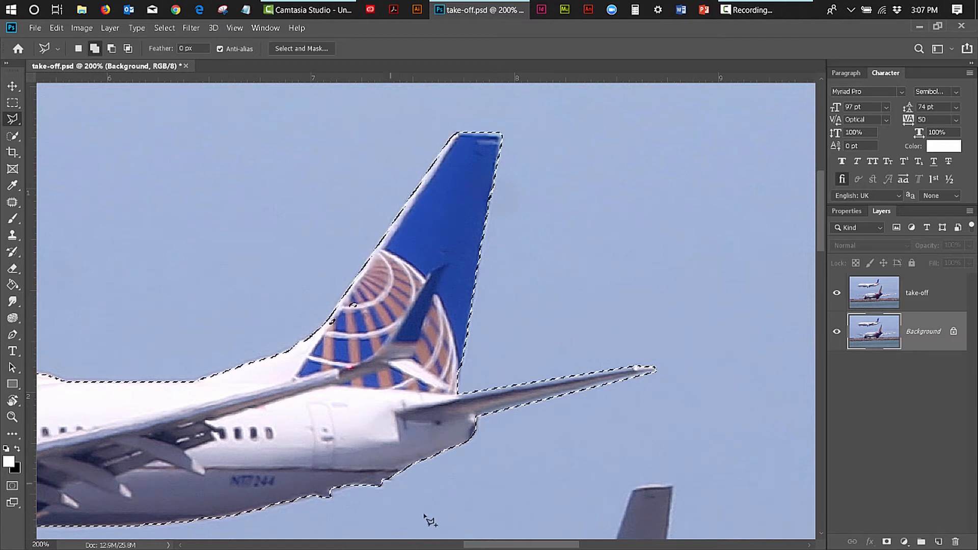
Step: Add the small white antenna and the blue winglet above the United plane's fuselage to the selection
{"action": "left_click_drag", "start_coordinate": [485, 545], "coordinate": [407, 534]}
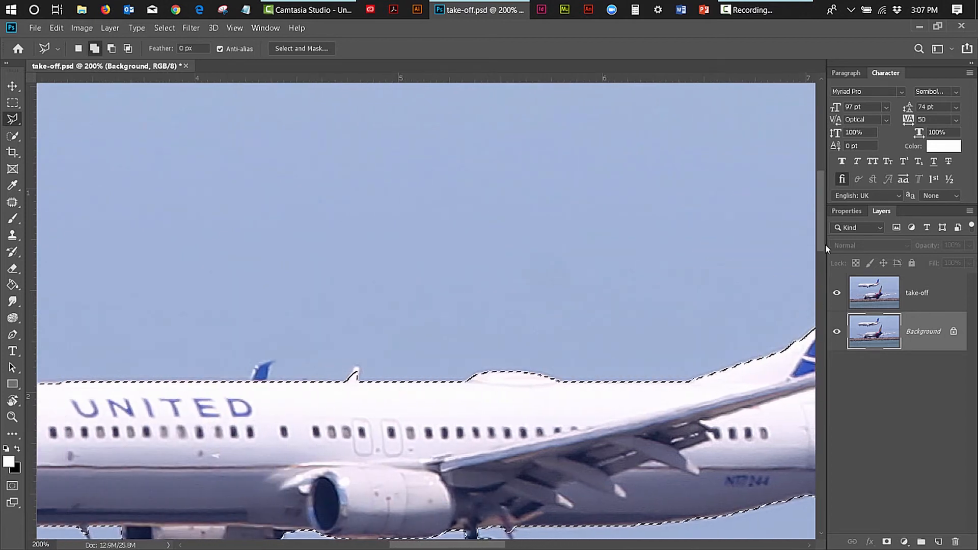
{"action": "left_click_drag", "start_coordinate": [823, 236], "coordinate": [823, 251]}
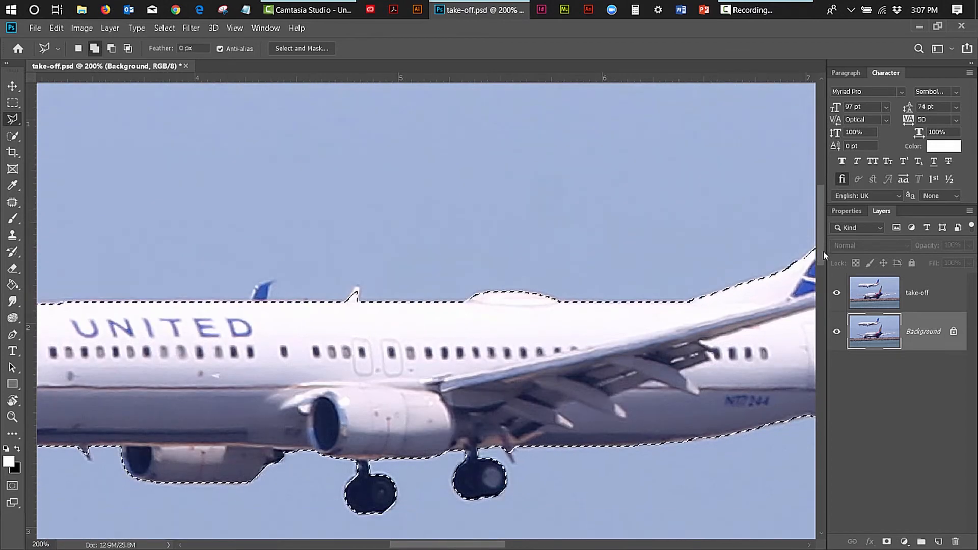
{"action": "left_click", "coordinate": [360, 299]}
{"action": "left_click", "coordinate": [360, 292]}
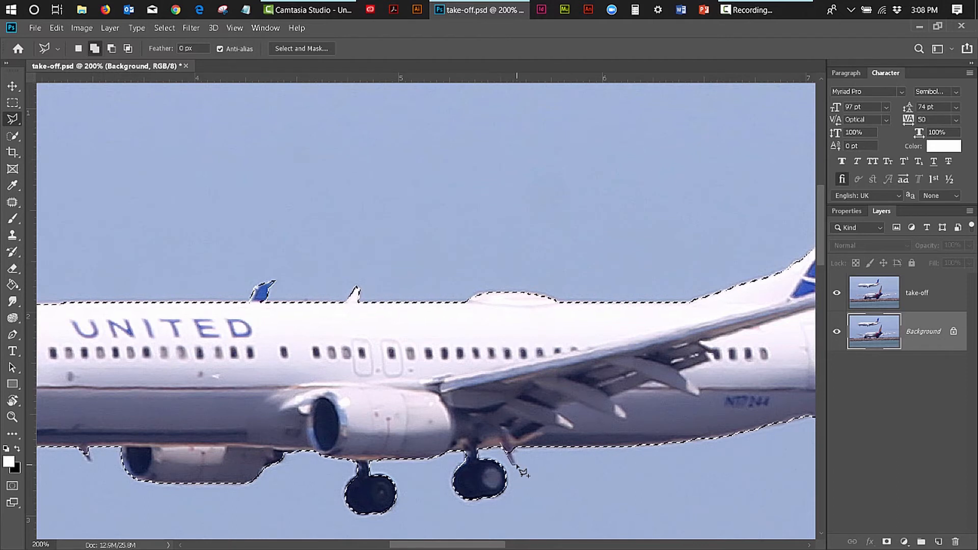
Step: Add the small parts protruding beneath the United plane, near the main wheels and behind the nose wheel, to the selection
{"action": "left_click", "coordinate": [501, 443]}
{"action": "left_click_drag", "start_coordinate": [493, 546], "coordinate": [450, 544]}
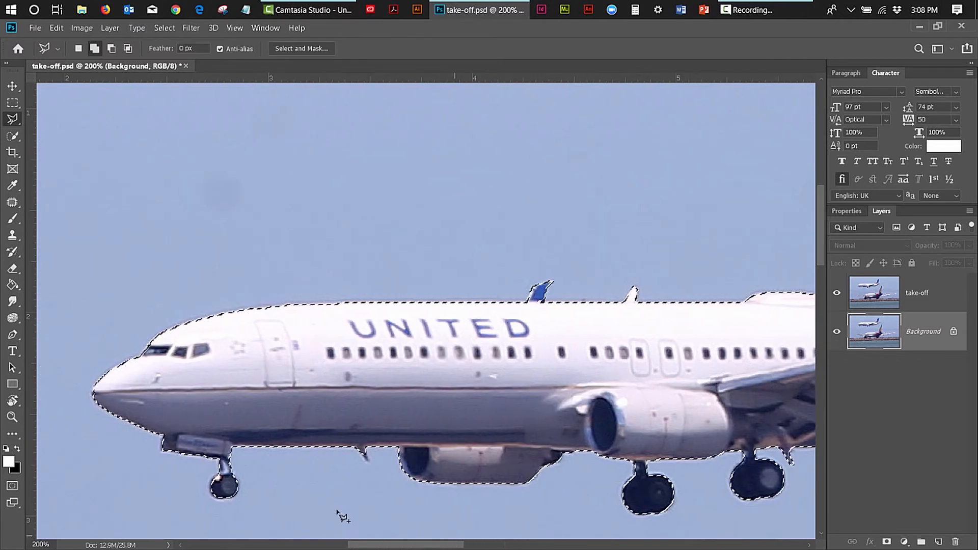
{"action": "left_click", "coordinate": [355, 447]}
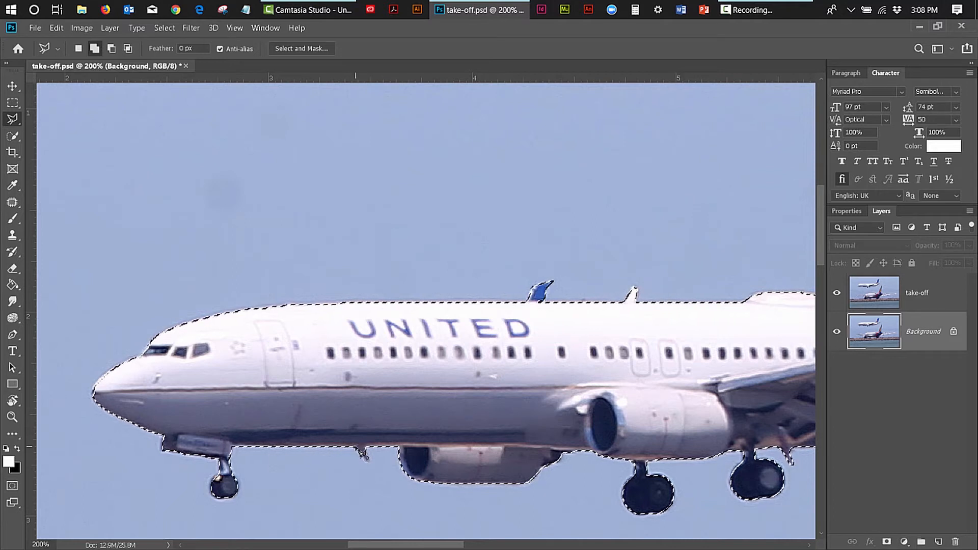
{"action": "left_click", "coordinate": [239, 28]}
{"action": "left_click", "coordinate": [251, 140]}
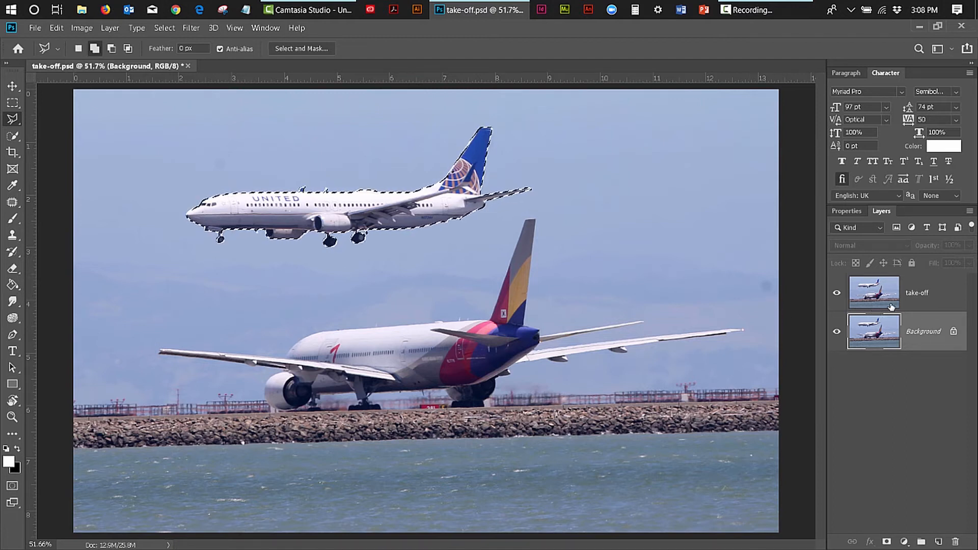
Step: Mask the take-off layer with the United plane selection and check the cut-out by hiding and reshowing the Background layer
{"action": "left_click", "coordinate": [913, 305]}
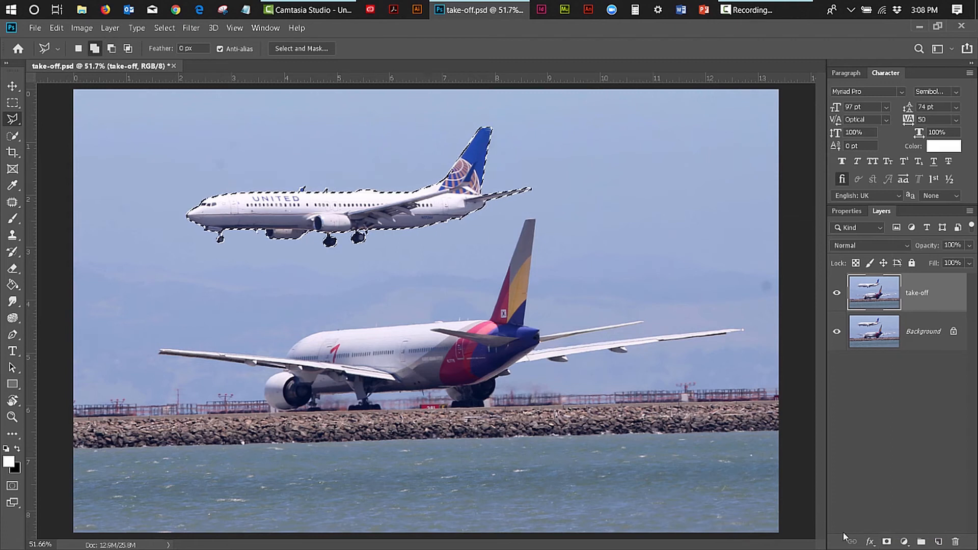
{"action": "left_click", "coordinate": [888, 543]}
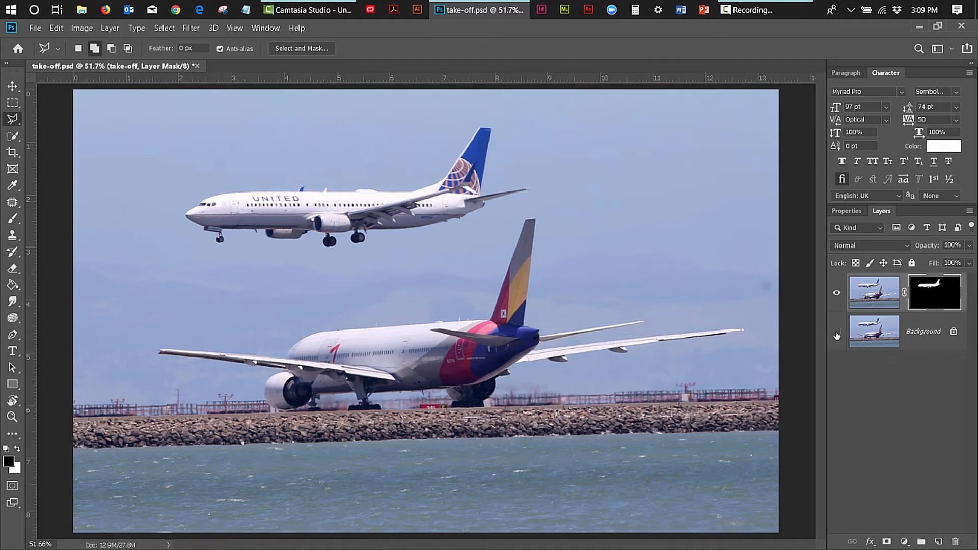
{"action": "left_click", "coordinate": [836, 336]}
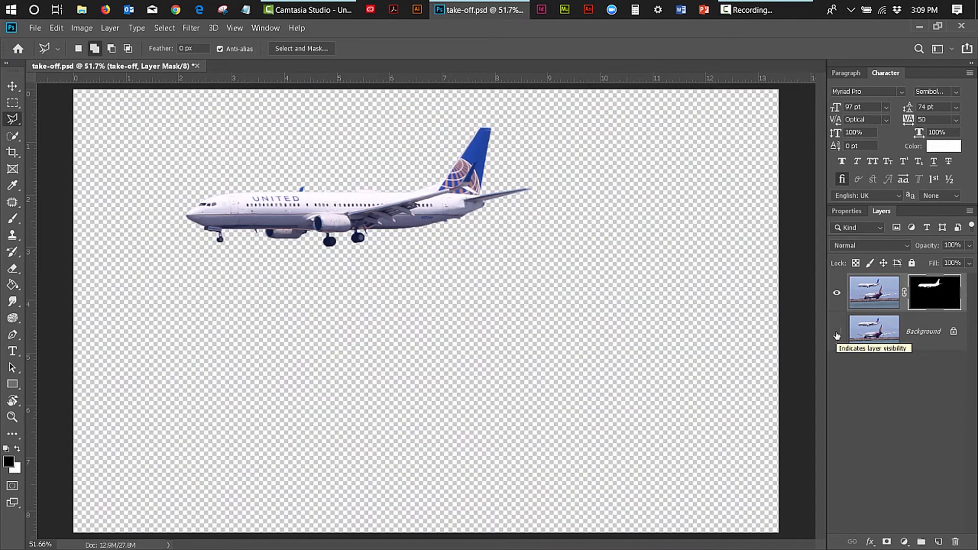
{"action": "left_click", "coordinate": [836, 334]}
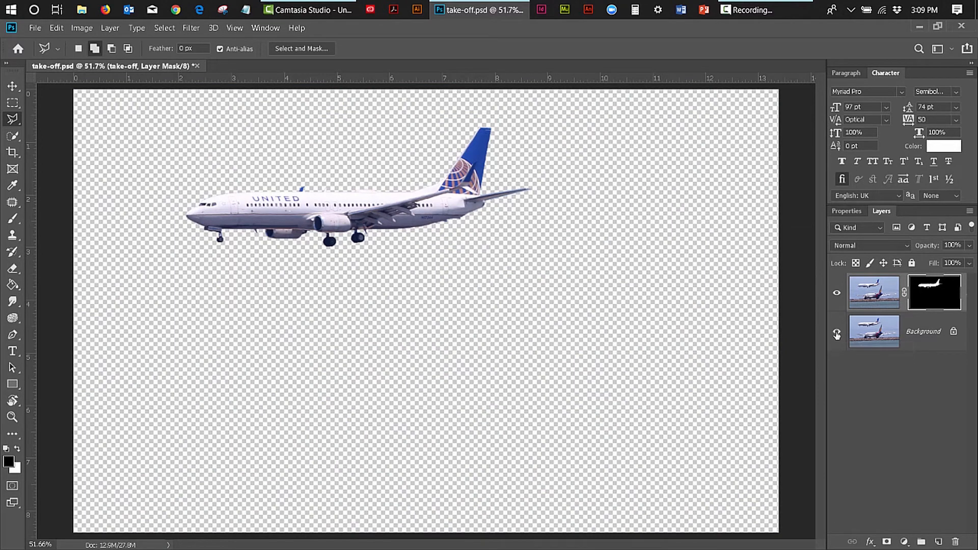
Step: Move the masked United plane from the sky down over the water, clear of the original plane
{"action": "left_click", "coordinate": [12, 86]}
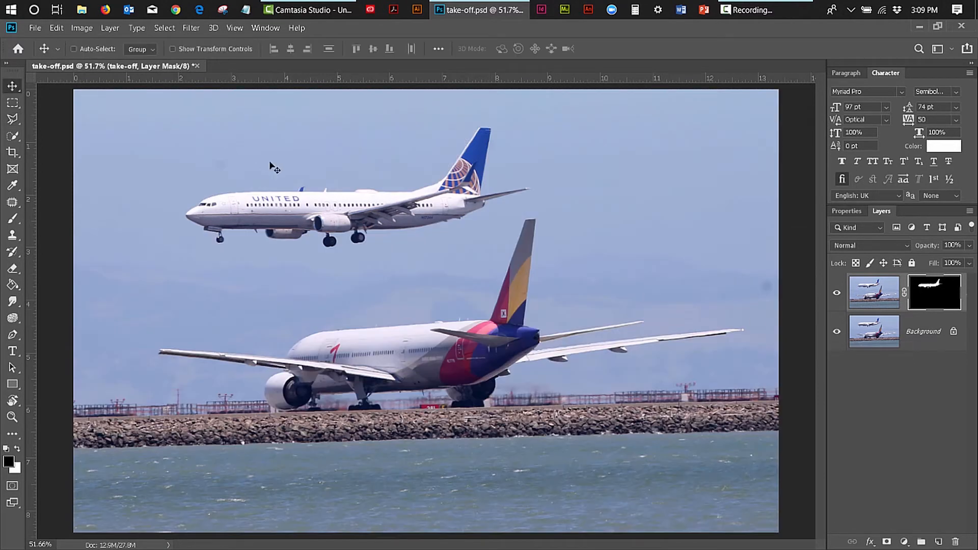
{"action": "left_click_drag", "start_coordinate": [304, 207], "coordinate": [453, 484]}
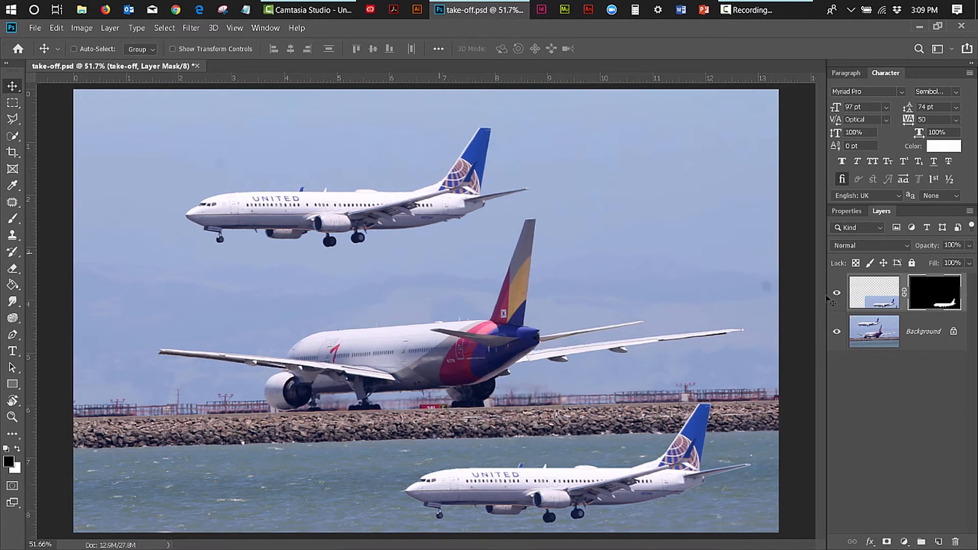
Step: On the Background layer, patch out the front part of the original United plane with clean sky, and deselect
{"action": "left_click", "coordinate": [925, 324]}
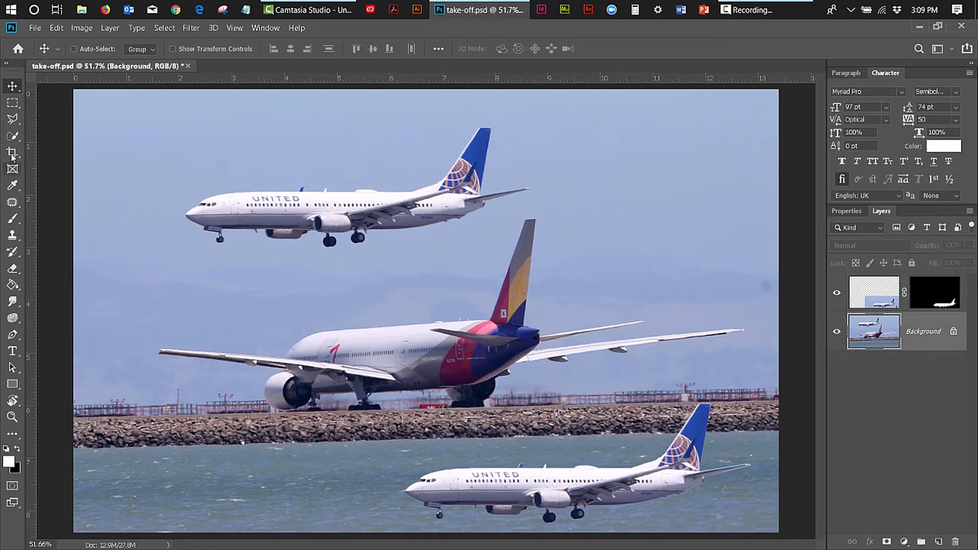
{"action": "left_click", "coordinate": [18, 202]}
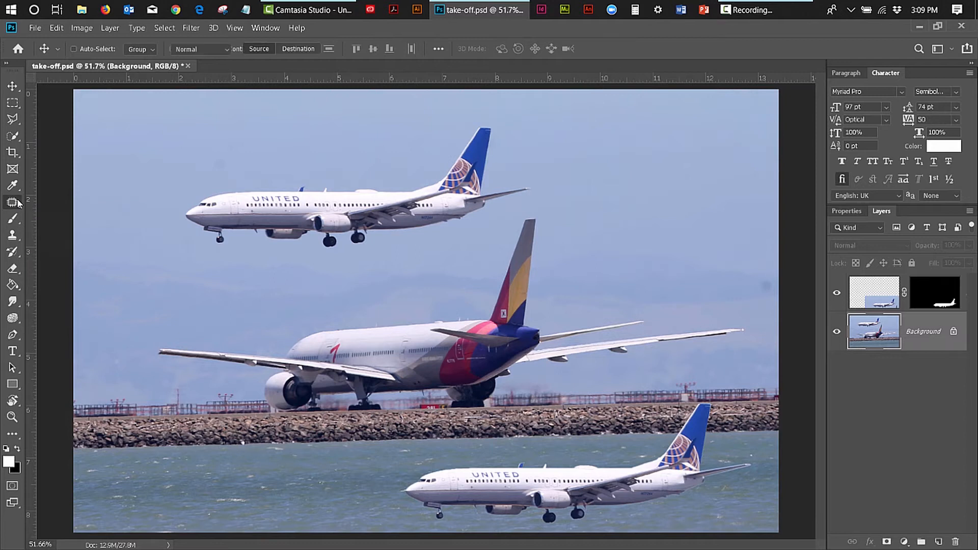
{"action": "left_click", "coordinate": [17, 203]}
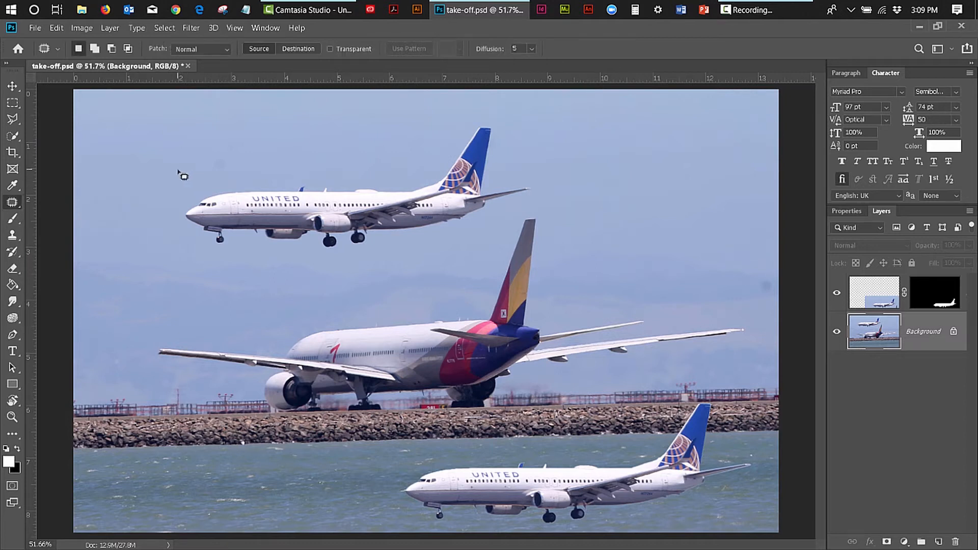
{"action": "mouse_move", "coordinate": [342, 176]}
{"action": "left_mouse_down"}
{"action": "mouse_move", "coordinate": [182, 187]}
{"action": "mouse_move", "coordinate": [175, 230]}
{"action": "mouse_move", "coordinate": [257, 258]}
{"action": "mouse_move", "coordinate": [334, 258]}
{"action": "mouse_move", "coordinate": [361, 241]}
{"action": "mouse_move", "coordinate": [342, 176]}
{"action": "left_mouse_up"}
{"action": "left_click_drag", "start_coordinate": [278, 186], "coordinate": [354, 211]}
{"action": "left_click_drag", "start_coordinate": [474, 194], "coordinate": [659, 139]}
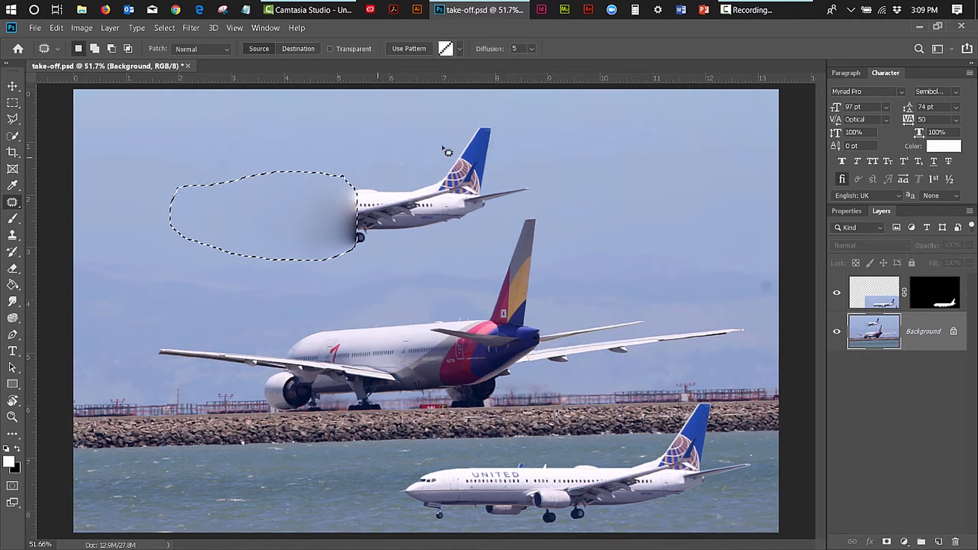
{"action": "key", "text": "ctrl+d"}
Step: Patch the rear part of the original United plane and the leftover tail fragments with clean sky, and deselect
{"action": "mouse_move", "coordinate": [517, 127]}
{"action": "left_mouse_down"}
{"action": "mouse_move", "coordinate": [451, 114]}
{"action": "mouse_move", "coordinate": [306, 163]}
{"action": "mouse_move", "coordinate": [265, 199]}
{"action": "mouse_move", "coordinate": [262, 253]}
{"action": "mouse_move", "coordinate": [327, 270]}
{"action": "mouse_move", "coordinate": [369, 263]}
{"action": "mouse_move", "coordinate": [516, 205]}
{"action": "mouse_move", "coordinate": [539, 186]}
{"action": "mouse_move", "coordinate": [525, 124]}
{"action": "left_mouse_up"}
{"action": "left_click_drag", "start_coordinate": [404, 171], "coordinate": [592, 134]}
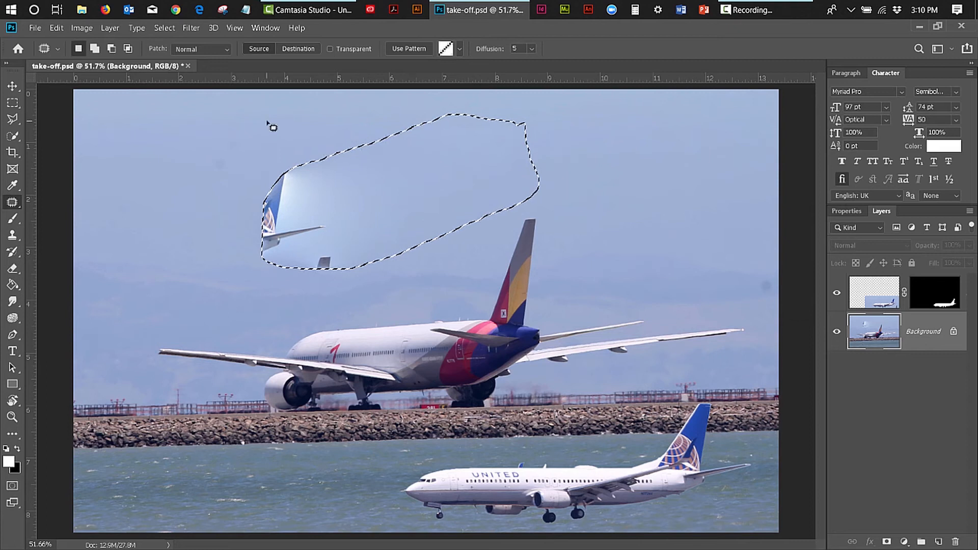
{"action": "left_click", "coordinate": [178, 164]}
{"action": "mouse_move", "coordinate": [218, 152]}
{"action": "left_mouse_down"}
{"action": "mouse_move", "coordinate": [404, 227]}
{"action": "mouse_move", "coordinate": [391, 286]}
{"action": "mouse_move", "coordinate": [266, 280]}
{"action": "mouse_move", "coordinate": [212, 166]}
{"action": "mouse_move", "coordinate": [225, 153]}
{"action": "left_mouse_up"}
{"action": "mouse_move", "coordinate": [275, 203]}
{"action": "left_mouse_down"}
{"action": "mouse_move", "coordinate": [489, 192]}
{"action": "mouse_move", "coordinate": [632, 160]}
{"action": "left_mouse_up"}
{"action": "key", "text": "ctrl+d"}
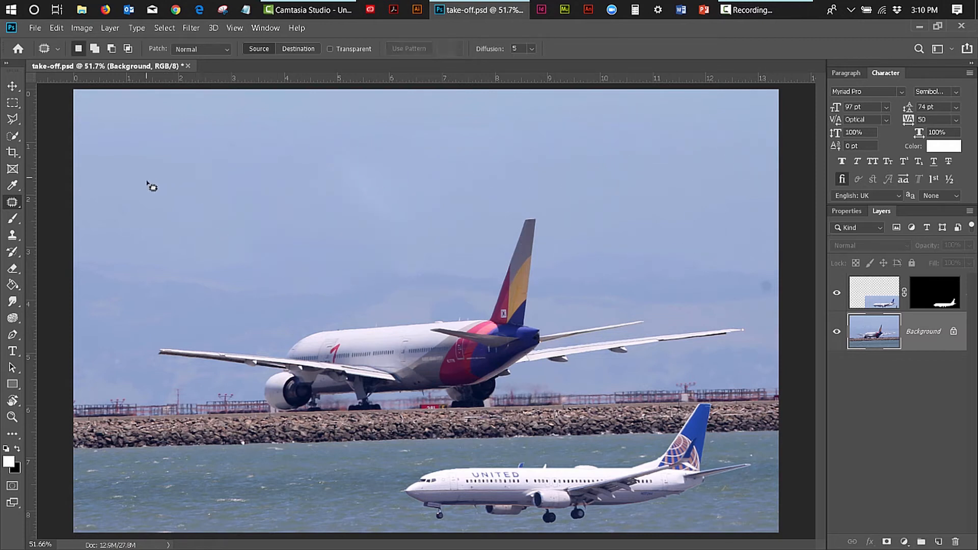
Step: Patch the uneven blotch in the sky left of the Asiana tail fin with smoother sky, and deselect
{"action": "mouse_move", "coordinate": [322, 148]}
{"action": "left_mouse_down"}
{"action": "mouse_move", "coordinate": [347, 201]}
{"action": "mouse_move", "coordinate": [389, 218]}
{"action": "mouse_move", "coordinate": [421, 218]}
{"action": "mouse_move", "coordinate": [420, 164]}
{"action": "mouse_move", "coordinate": [362, 144]}
{"action": "mouse_move", "coordinate": [322, 144]}
{"action": "mouse_move", "coordinate": [533, 166]}
{"action": "mouse_move", "coordinate": [602, 161]}
{"action": "left_mouse_up"}
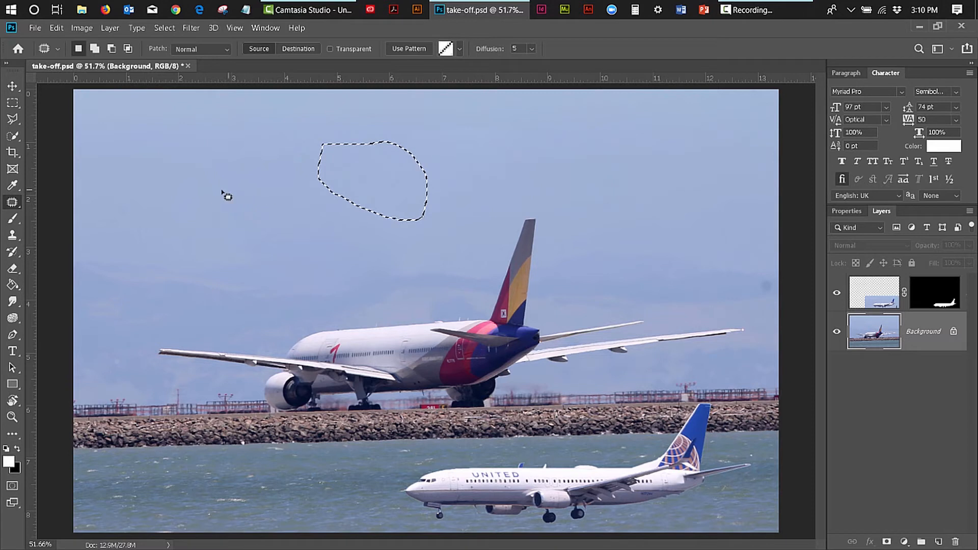
{"action": "left_click", "coordinate": [164, 28]}
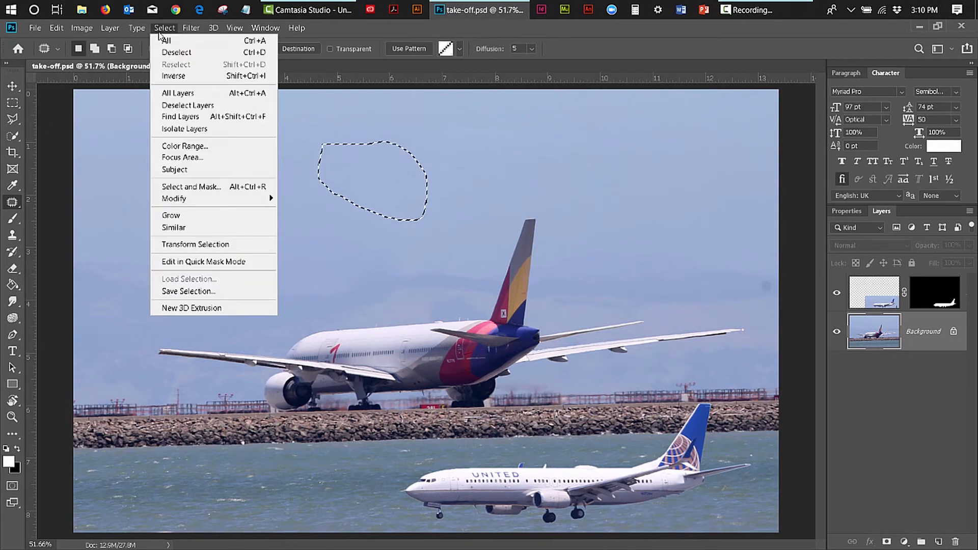
{"action": "left_click", "coordinate": [176, 53]}
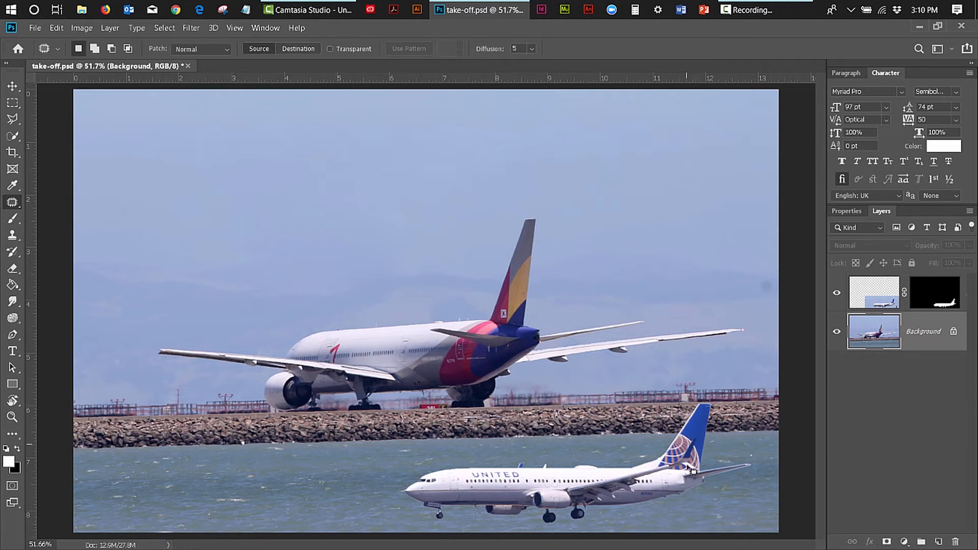
Step: Move the masked United plane on the take-off layer back into the sky, slightly above and left of its original spot
{"action": "left_click", "coordinate": [889, 287]}
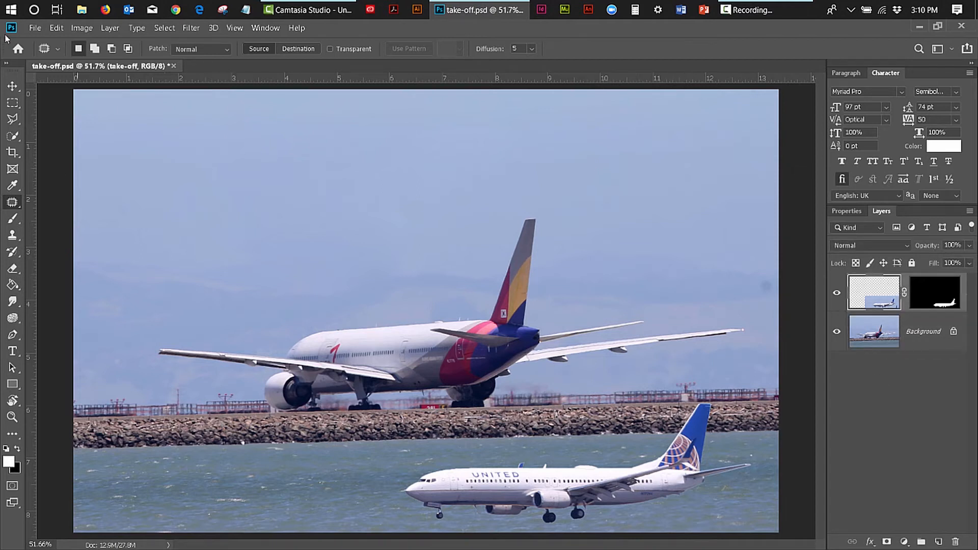
{"action": "left_click", "coordinate": [13, 87]}
{"action": "left_click_drag", "start_coordinate": [606, 497], "coordinate": [372, 195]}
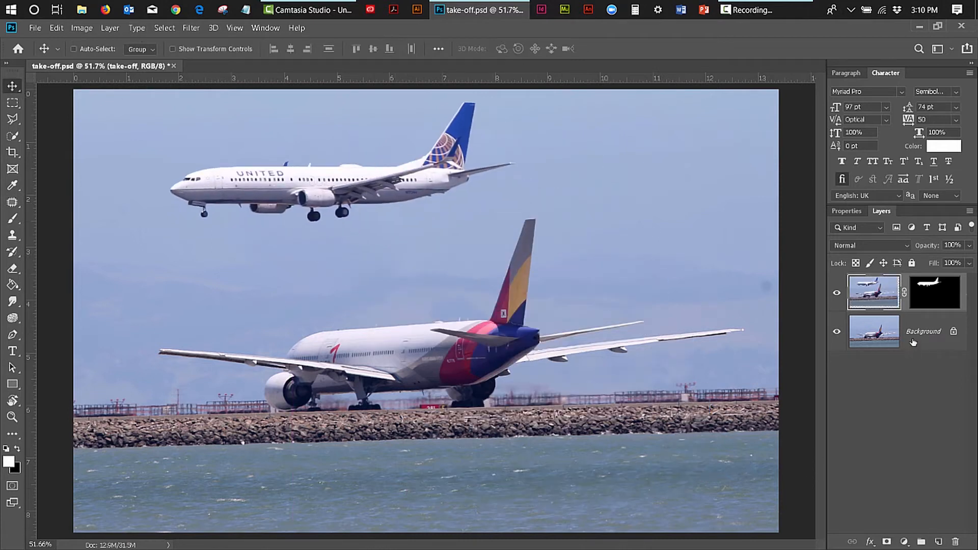
Step: Duplicate the cleaned Background layer and place the copy above the take-off layer
{"action": "left_click_drag", "start_coordinate": [915, 347], "coordinate": [939, 541]}
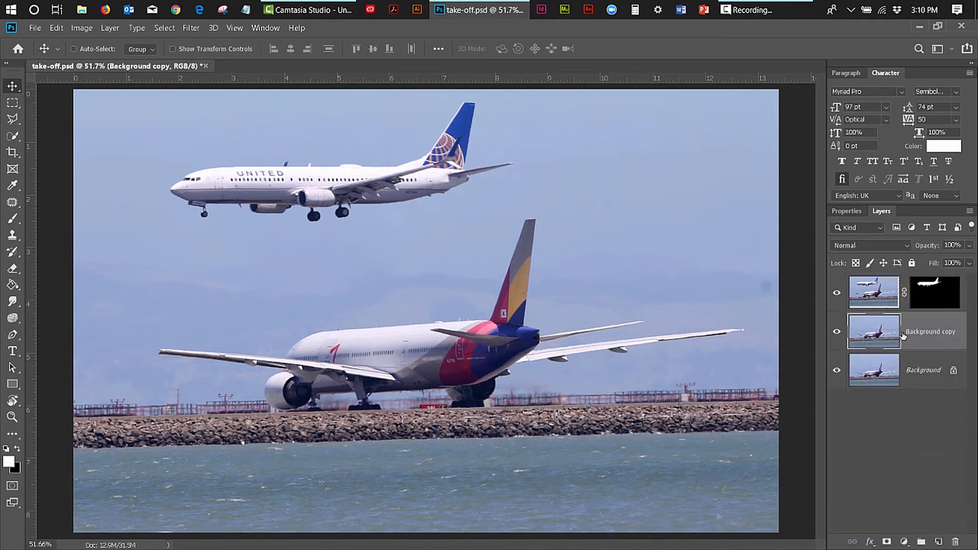
{"action": "left_click_drag", "start_coordinate": [930, 336], "coordinate": [924, 278]}
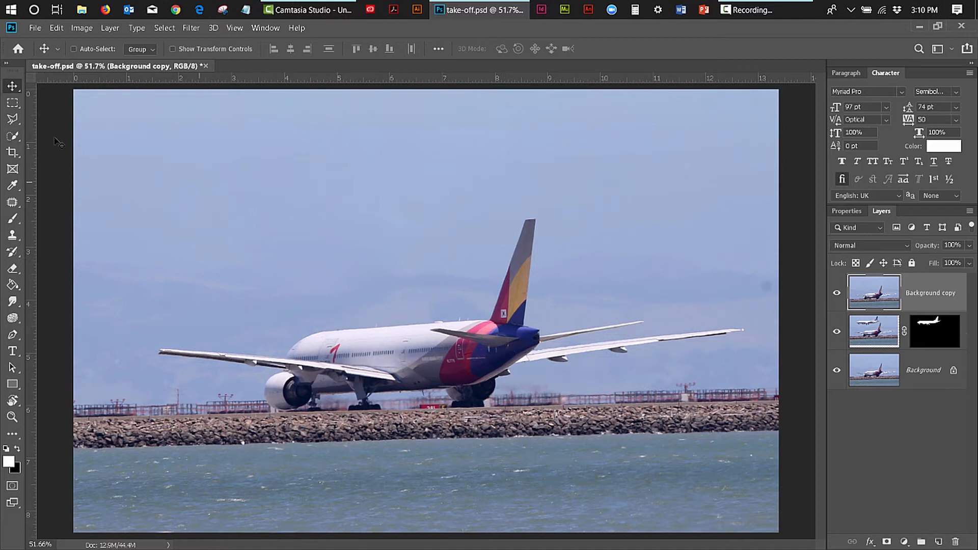
Step: Select the grounded plane's fuselage and tail fin on the Background copy layer with the Quick Selection tool
{"action": "left_click", "coordinate": [14, 137]}
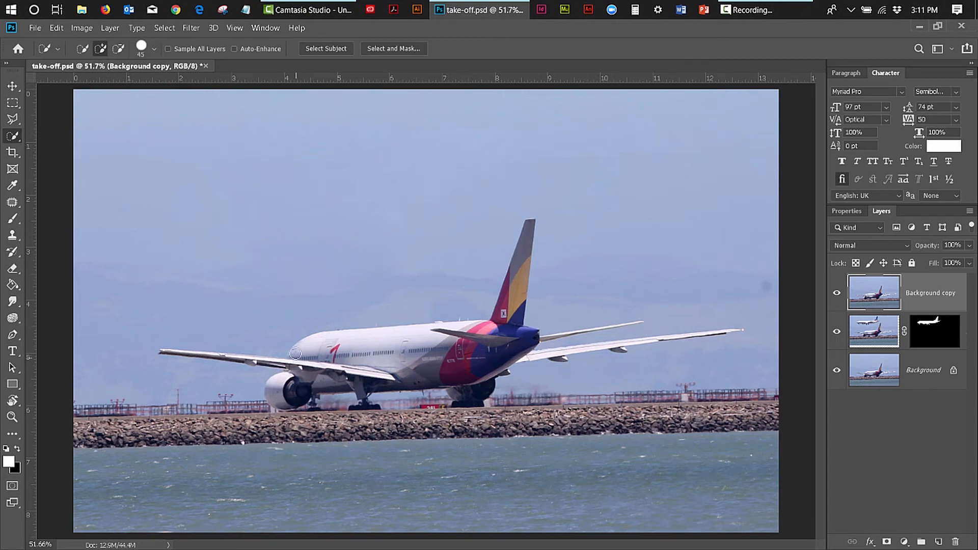
{"action": "mouse_move", "coordinate": [294, 356]}
{"action": "left_mouse_down"}
{"action": "mouse_move", "coordinate": [337, 368]}
{"action": "mouse_move", "coordinate": [382, 354]}
{"action": "mouse_move", "coordinate": [462, 353]}
{"action": "mouse_move", "coordinate": [525, 317]}
{"action": "left_mouse_up"}
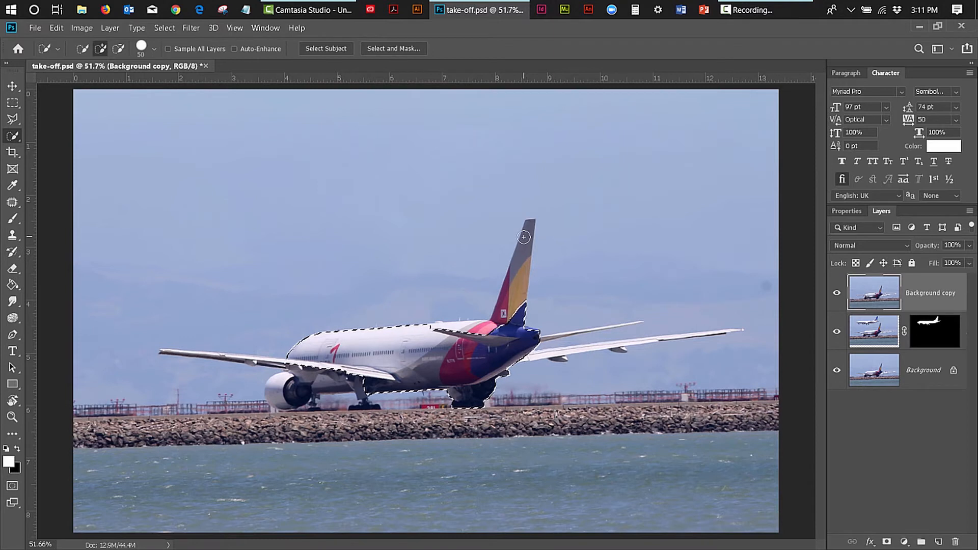
{"action": "key", "text": "bracketleft"}
{"action": "left_click_drag", "start_coordinate": [525, 247], "coordinate": [523, 255]}
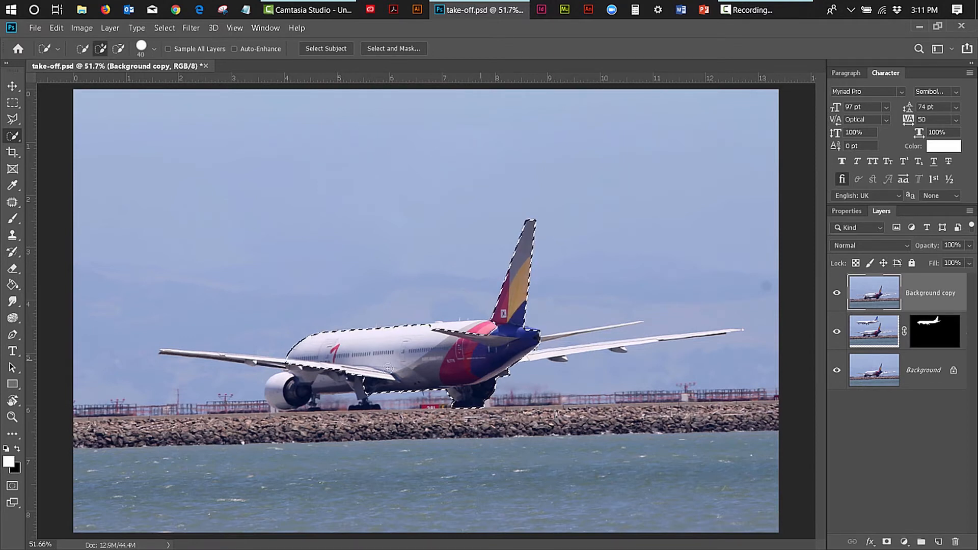
Step: Add the grounded plane's landing gear, front engine and upper rear fuselage edge to the quick selection
{"action": "left_click", "coordinate": [359, 380]}
{"action": "left_click_drag", "start_coordinate": [342, 378], "coordinate": [316, 377]}
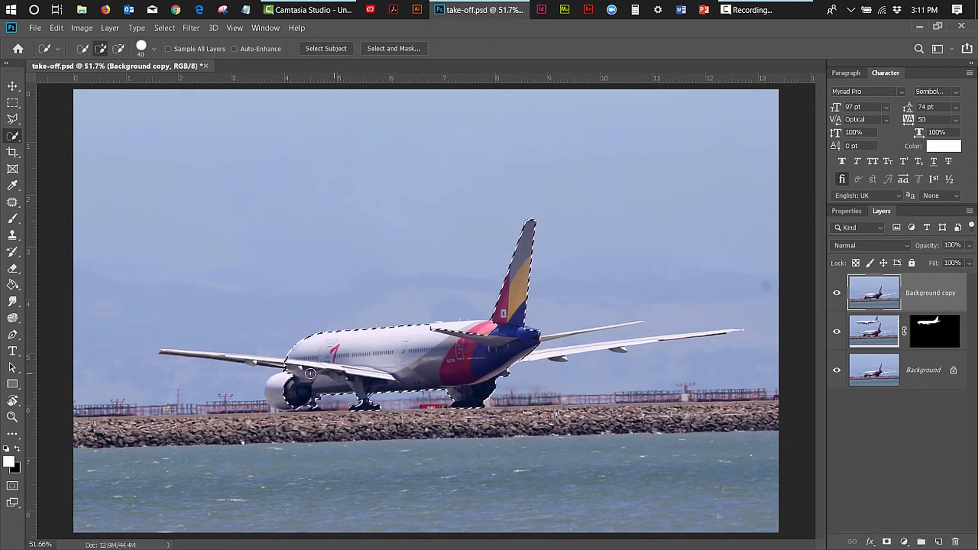
{"action": "left_click", "coordinate": [279, 381]}
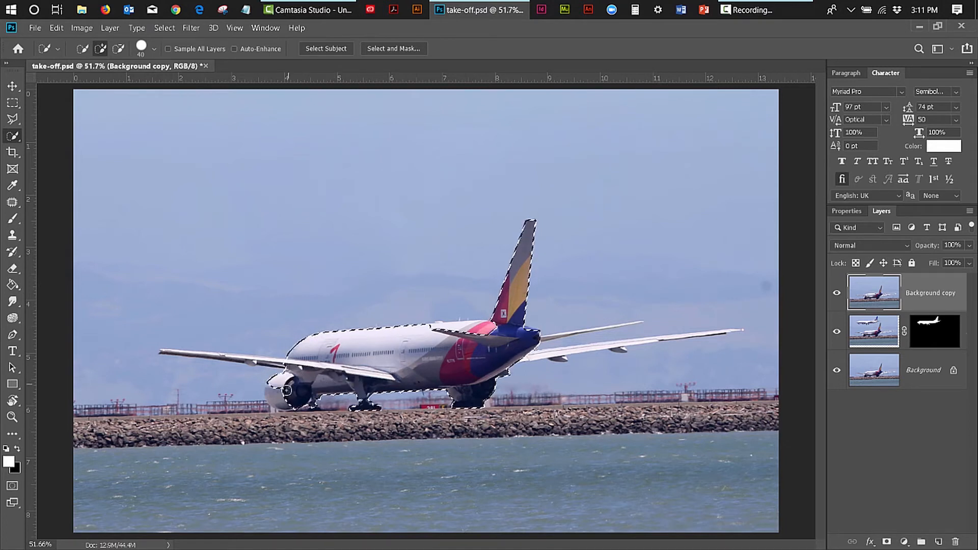
{"action": "left_click", "coordinate": [275, 399]}
{"action": "left_click", "coordinate": [449, 329]}
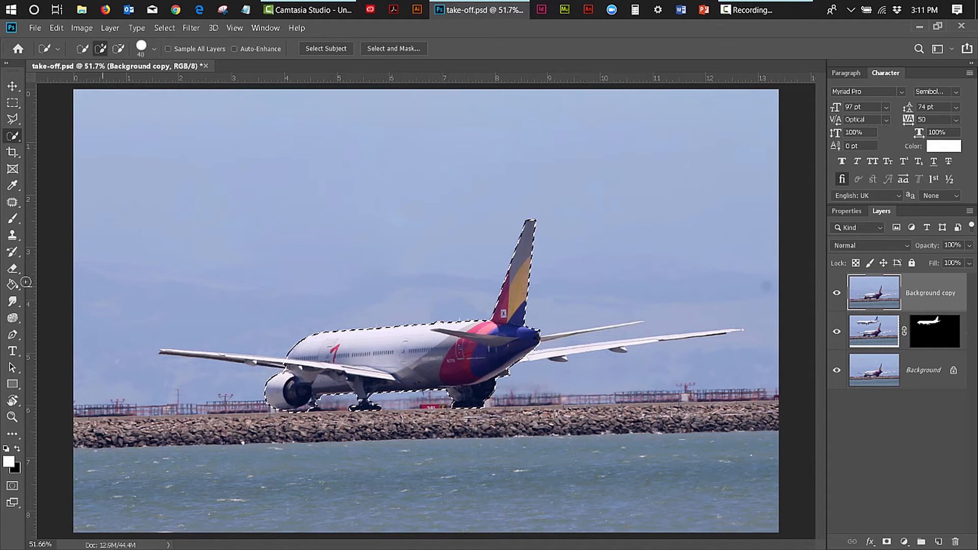
Step: Add the grounded plane's left wing to the selection by outlining it with the Polygonal Lasso tool
{"action": "key", "text": "z"}
{"action": "key", "text": "ctrl+d"}
{"action": "left_click_drag", "start_coordinate": [252, 362], "coordinate": [415, 500]}
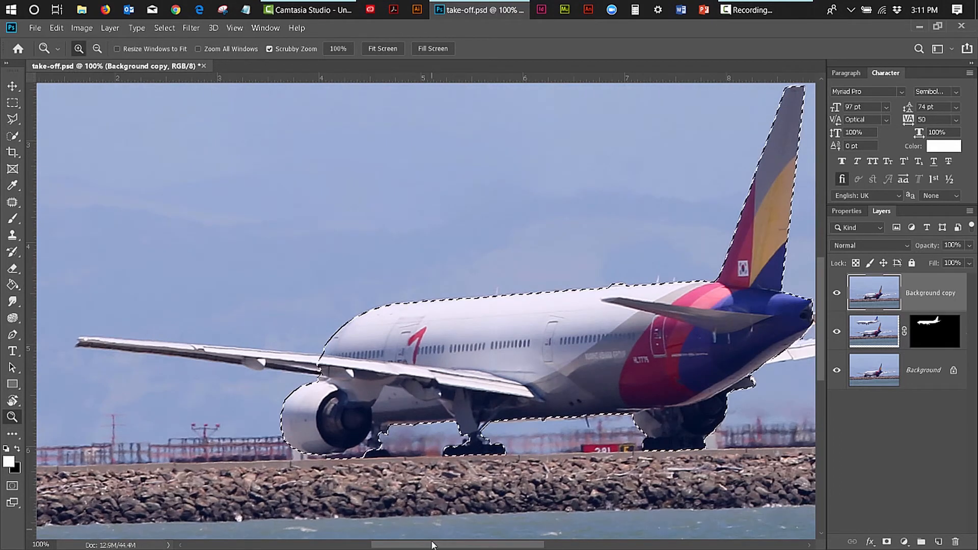
{"action": "left_click_drag", "start_coordinate": [432, 546], "coordinate": [414, 545]}
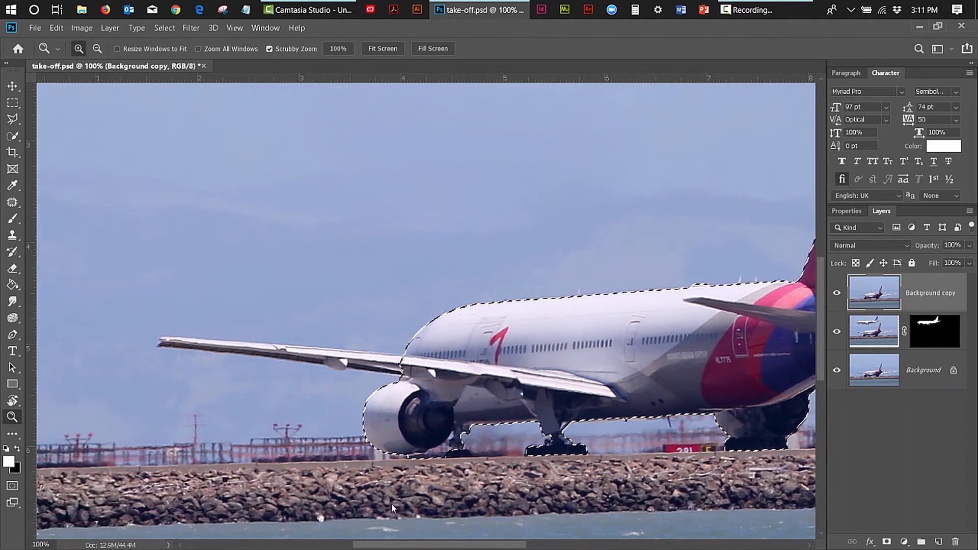
{"action": "left_click", "coordinate": [13, 119]}
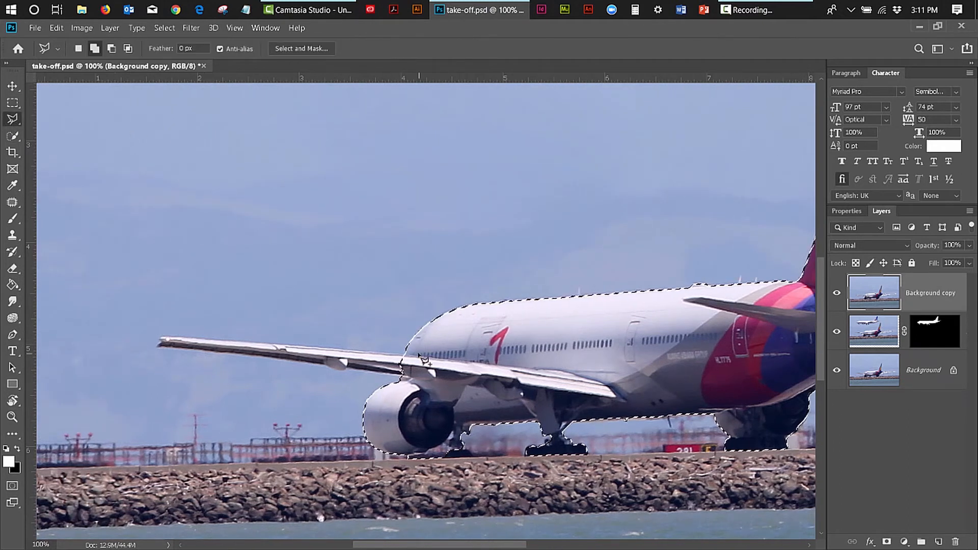
{"action": "left_click", "coordinate": [406, 354]}
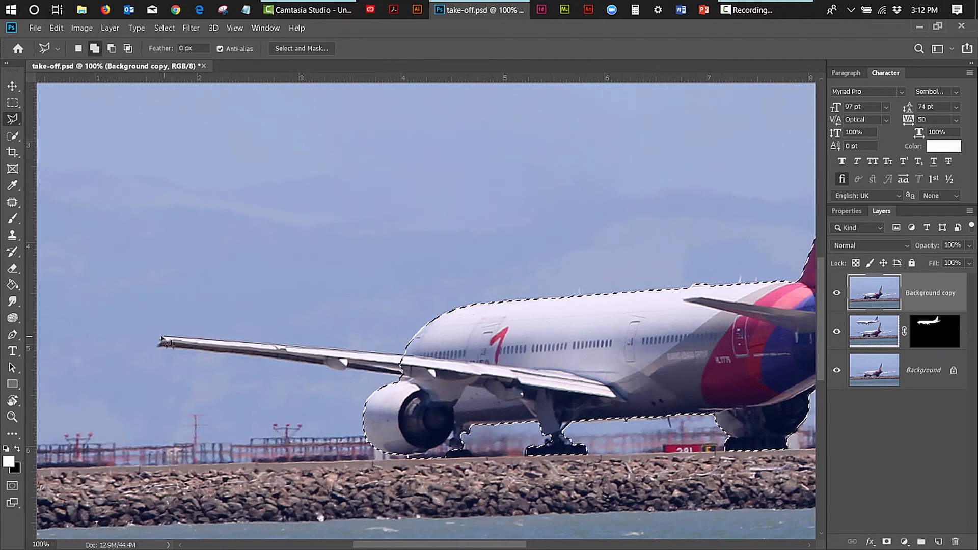
{"action": "left_click", "coordinate": [161, 337]}
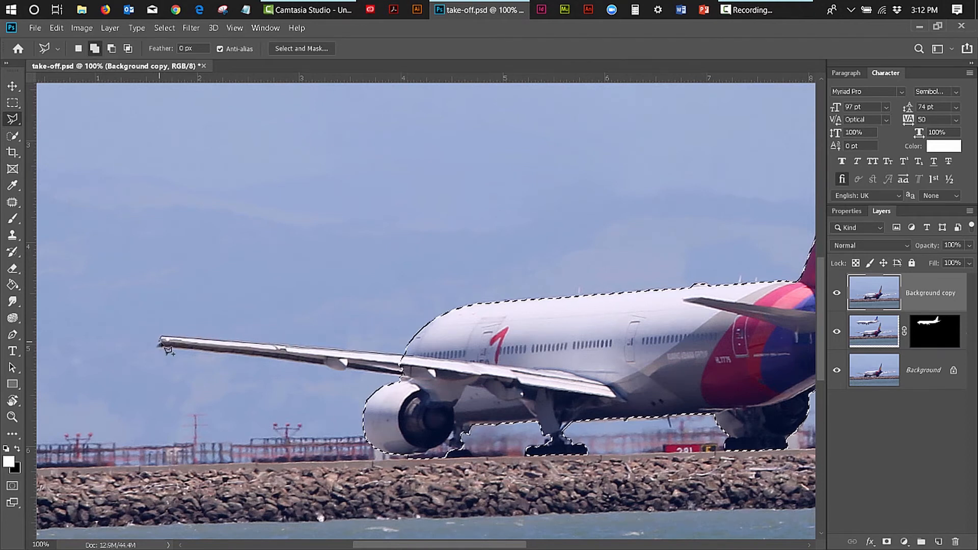
{"action": "left_click", "coordinate": [158, 346]}
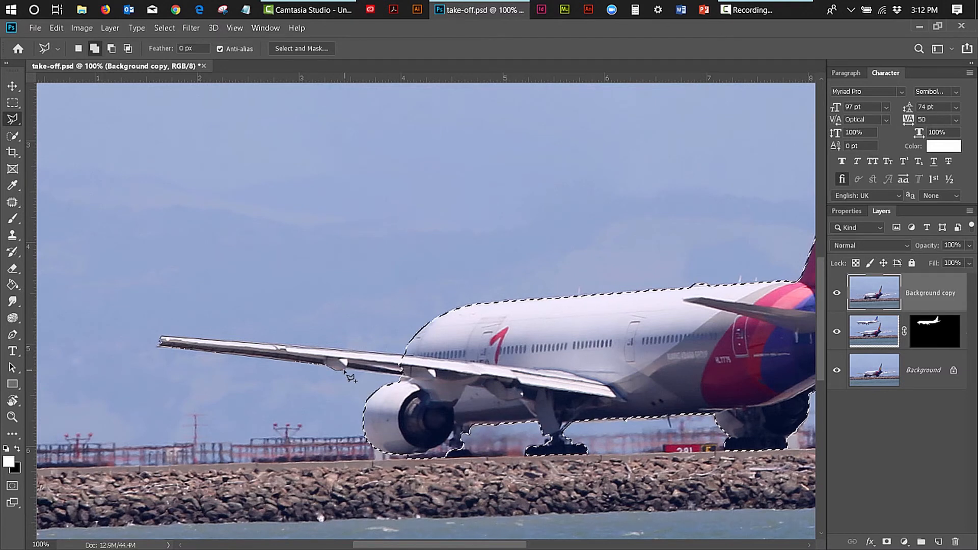
{"action": "double_click", "coordinate": [414, 363]}
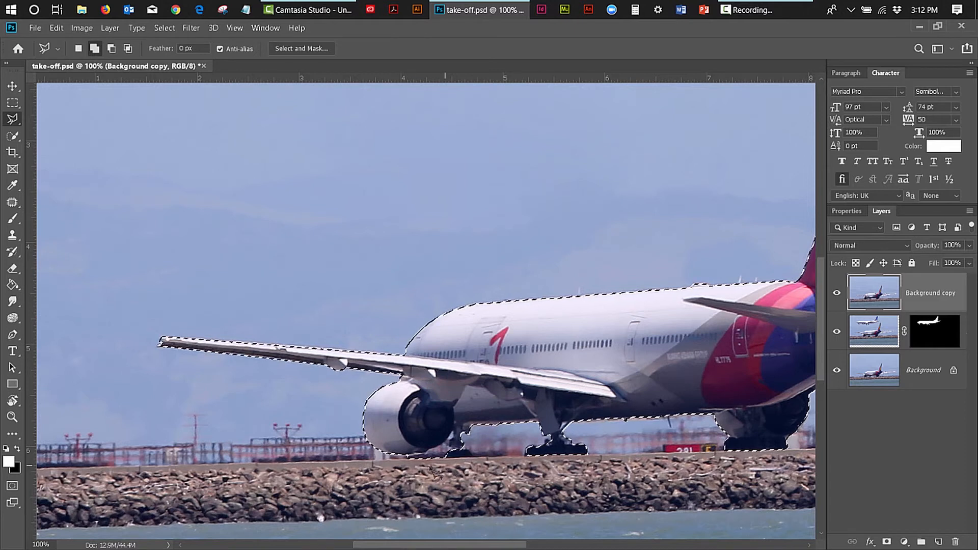
Step: Add the grounded plane's thin far-side tail stabilizer to the selection by outlining it with the Polygonal Lasso tool
{"action": "left_click_drag", "start_coordinate": [426, 546], "coordinate": [546, 540]}
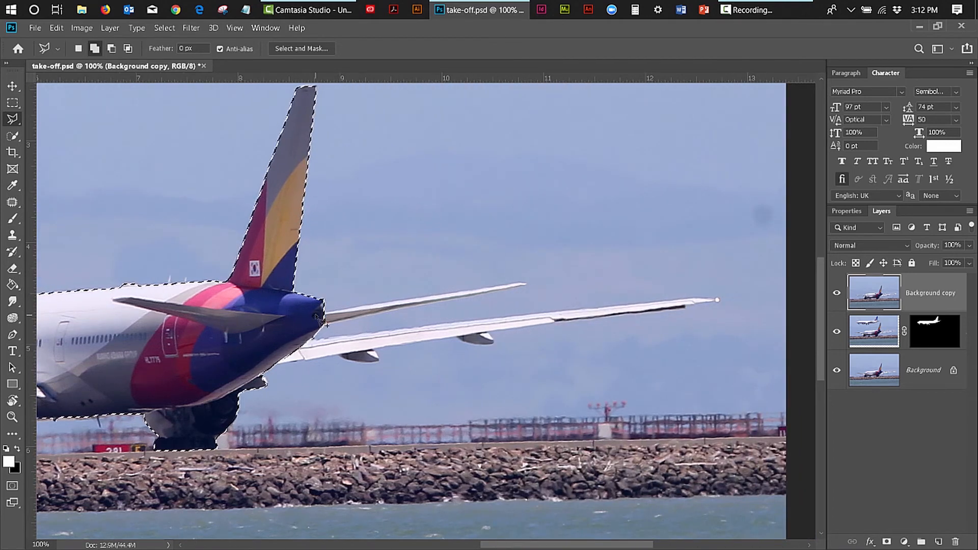
{"action": "left_click", "coordinate": [325, 314]}
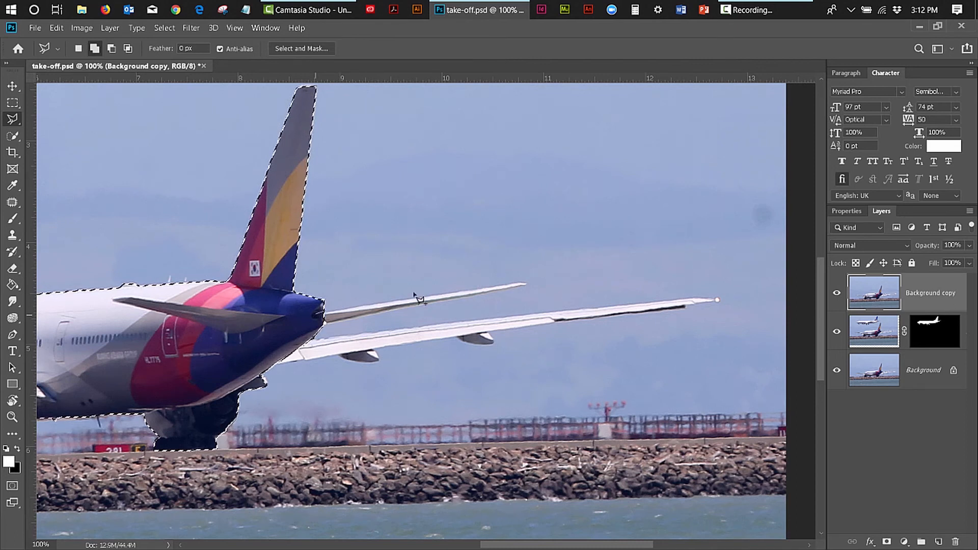
{"action": "left_click", "coordinate": [526, 284]}
{"action": "left_click", "coordinate": [526, 287]}
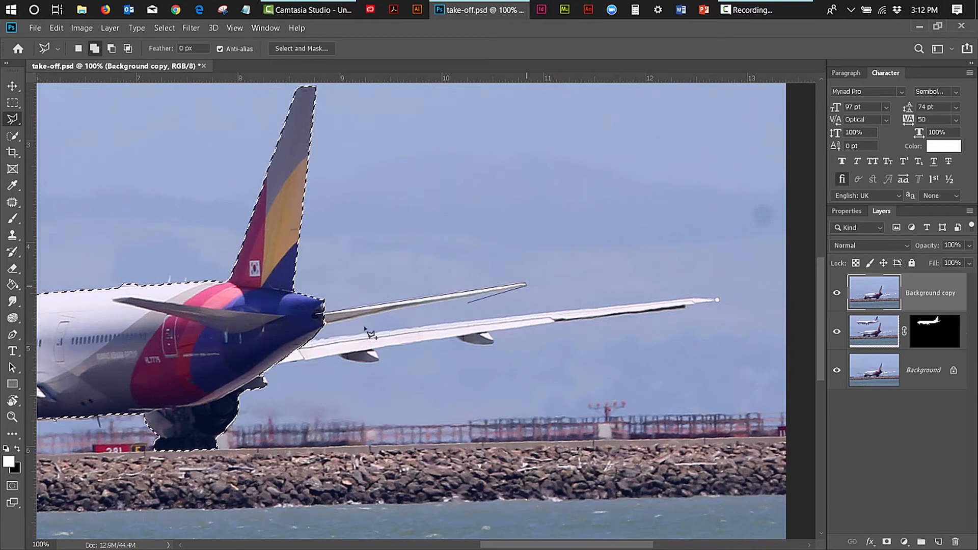
{"action": "left_click", "coordinate": [321, 320]}
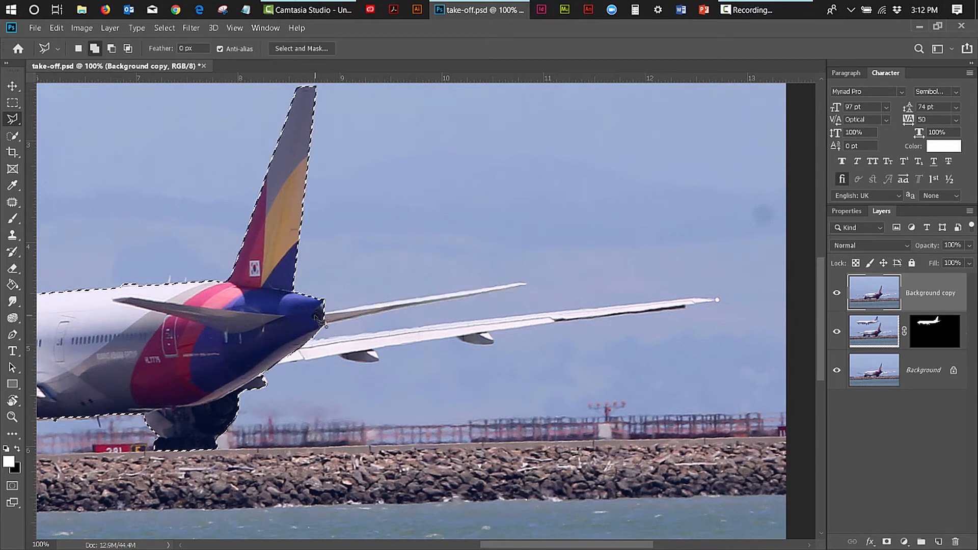
Step: Add the grounded plane's far wing, including the fairings beneath it, to the selection with the Polygonal Lasso tool
{"action": "left_click", "coordinate": [307, 350]}
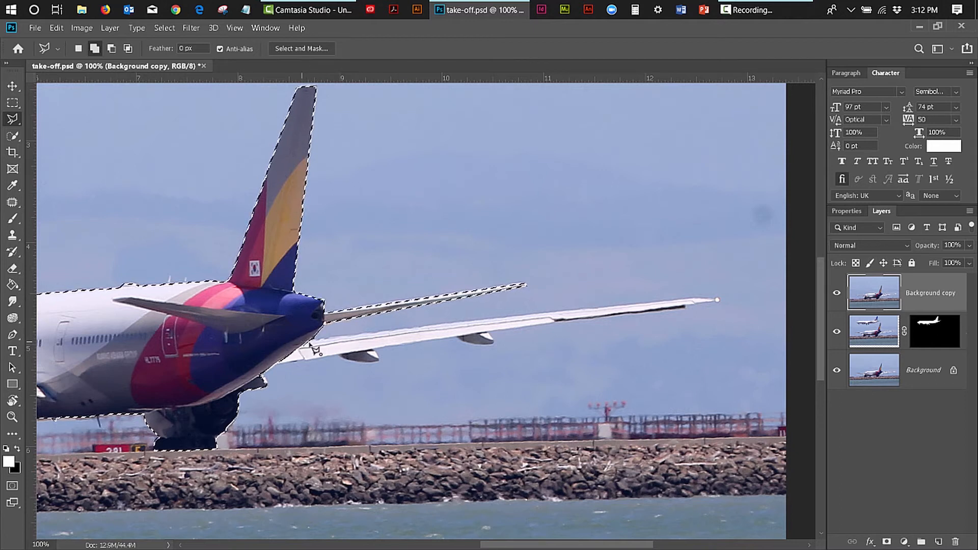
{"action": "left_click", "coordinate": [719, 301]}
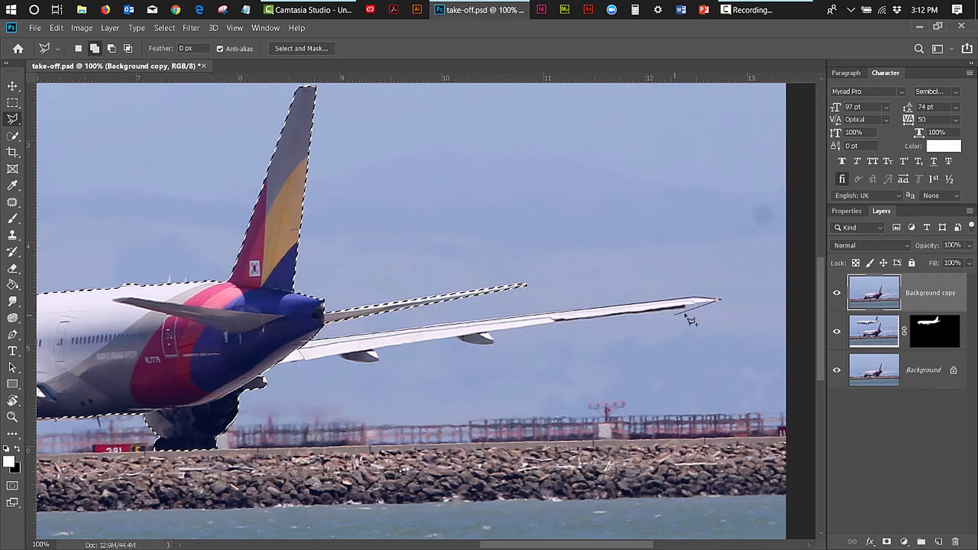
{"action": "left_click", "coordinate": [490, 335]}
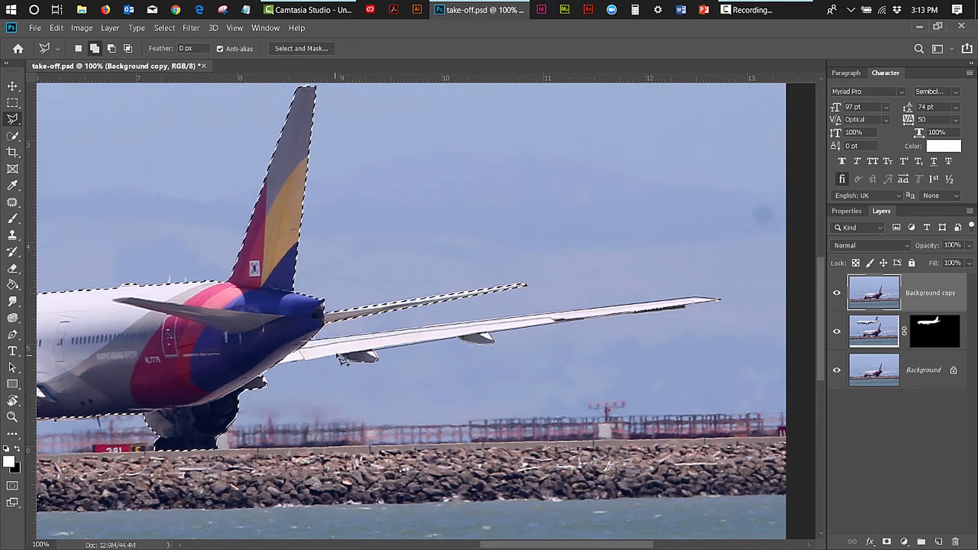
{"action": "left_click", "coordinate": [309, 350]}
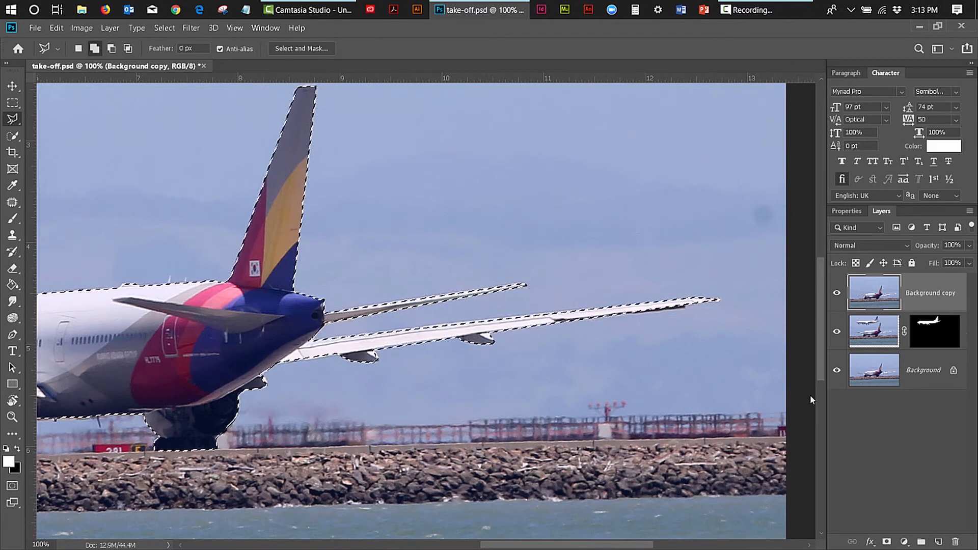
Step: Add the whole rock bank and water below the runway edge to the selection, outlining slightly past the canvas edges
{"action": "left_click_drag", "start_coordinate": [591, 545], "coordinate": [568, 545]}
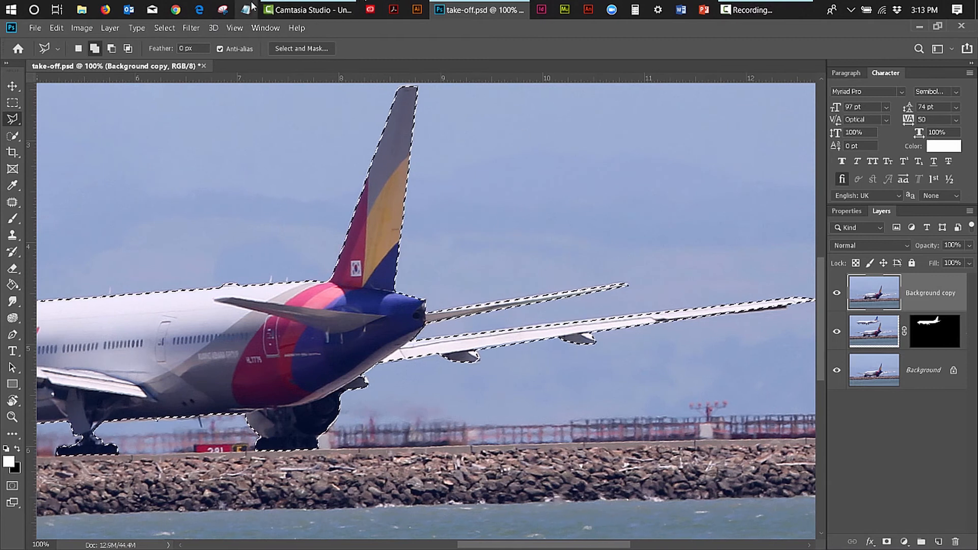
{"action": "left_click", "coordinate": [236, 29]}
{"action": "left_click", "coordinate": [254, 140]}
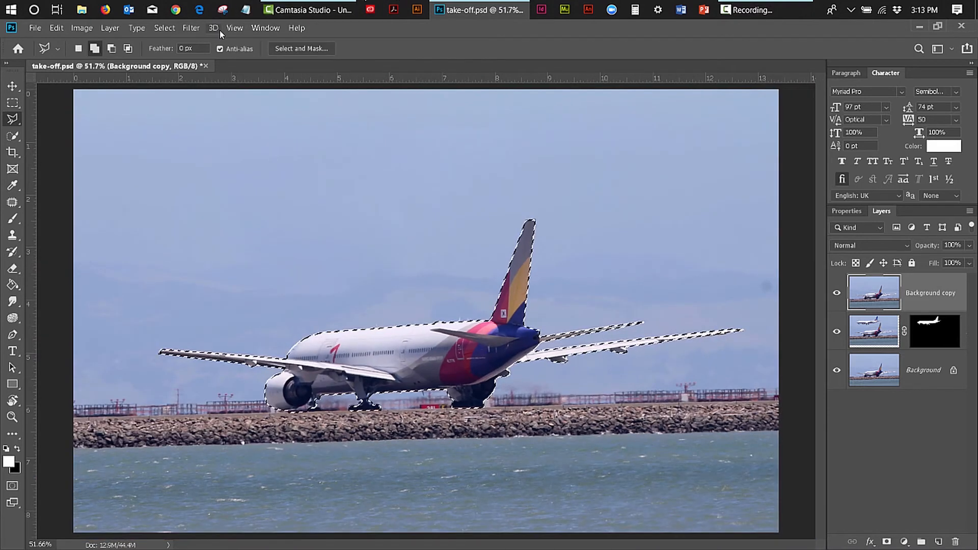
{"action": "left_click", "coordinate": [234, 28]}
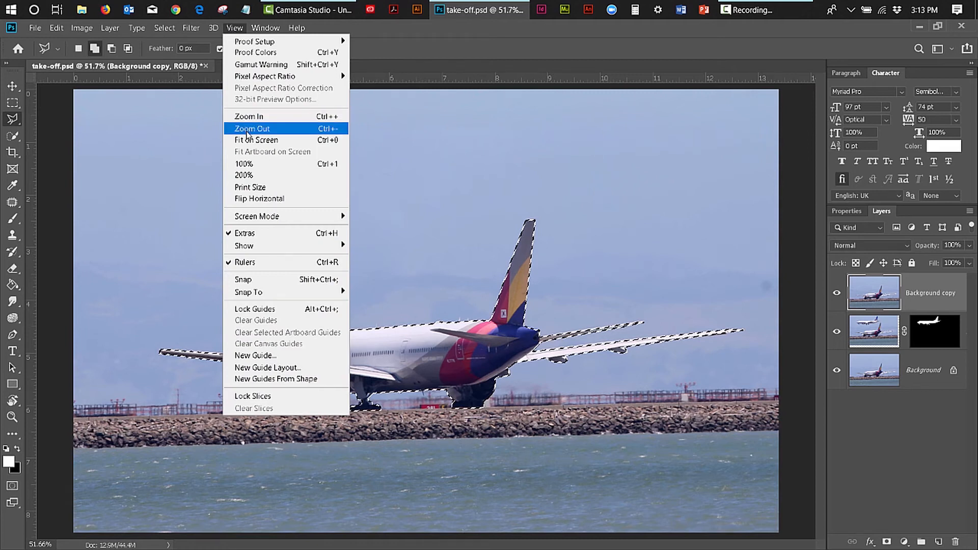
{"action": "left_click", "coordinate": [248, 129]}
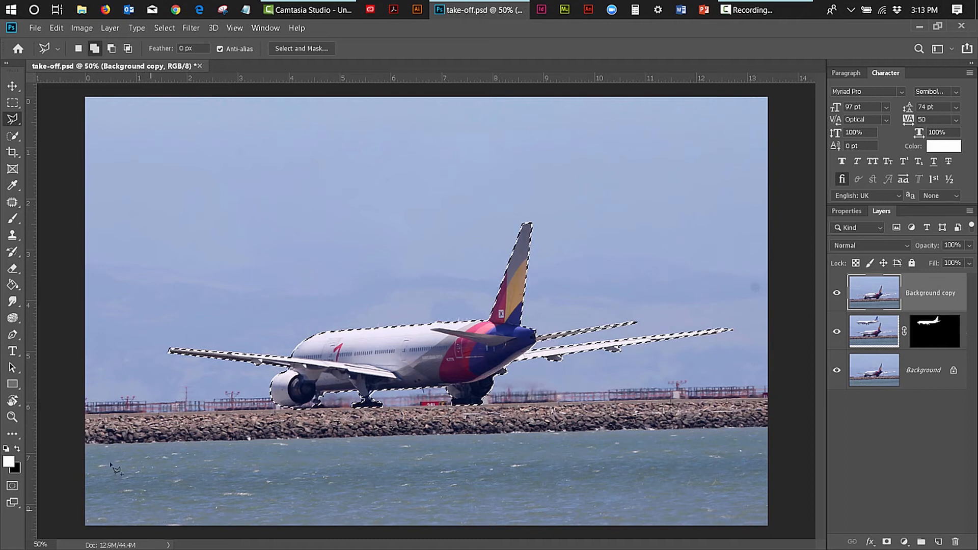
{"action": "left_click", "coordinate": [83, 413]}
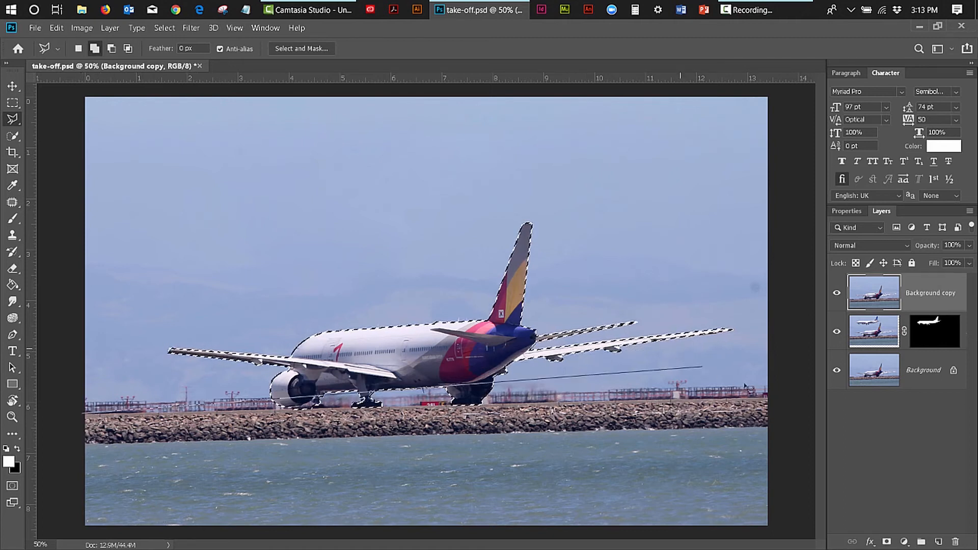
{"action": "left_click", "coordinate": [779, 396]}
{"action": "left_click", "coordinate": [775, 530]}
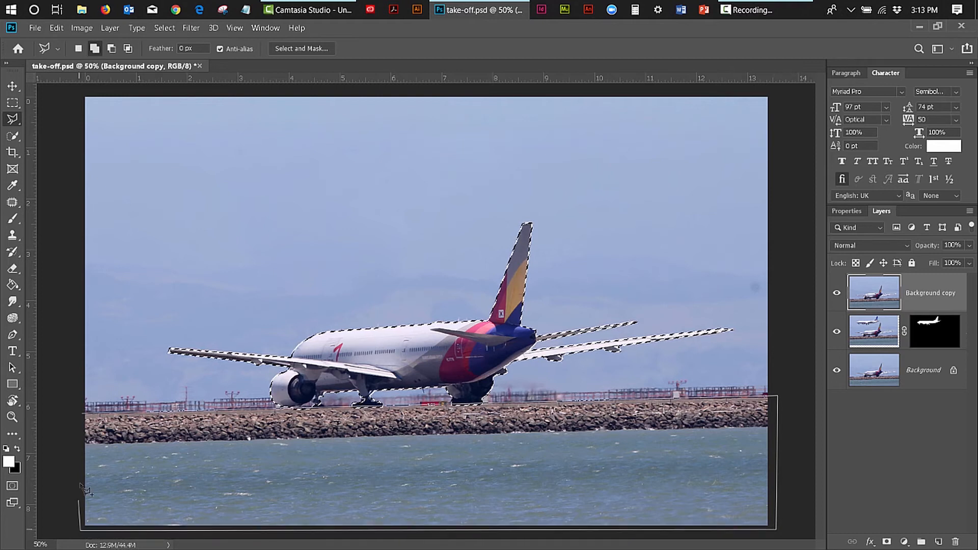
{"action": "left_click", "coordinate": [83, 415]}
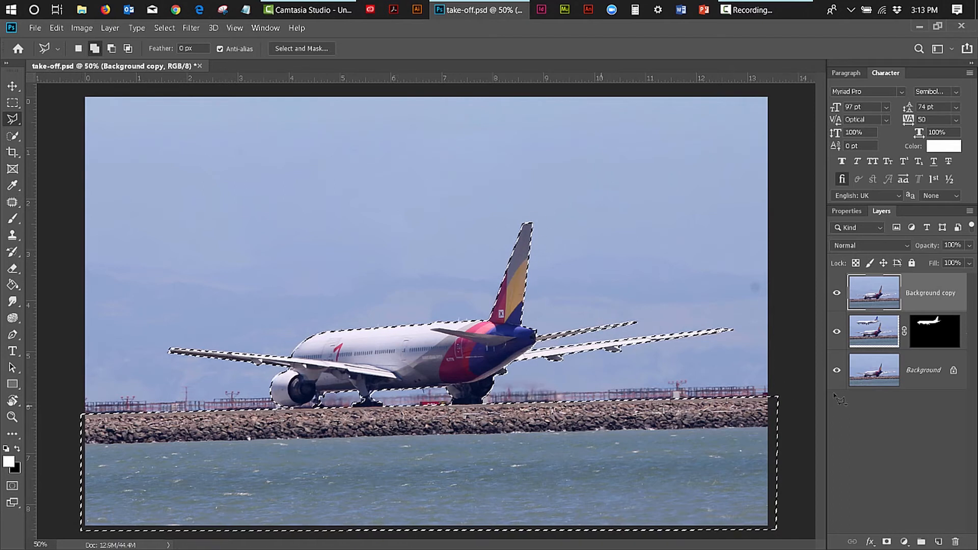
Step: Rename the Background copy layer "foreground" and add a layer mask from the current selection
{"action": "double_click", "coordinate": [921, 294]}
{"action": "type", "text": "foreground"}
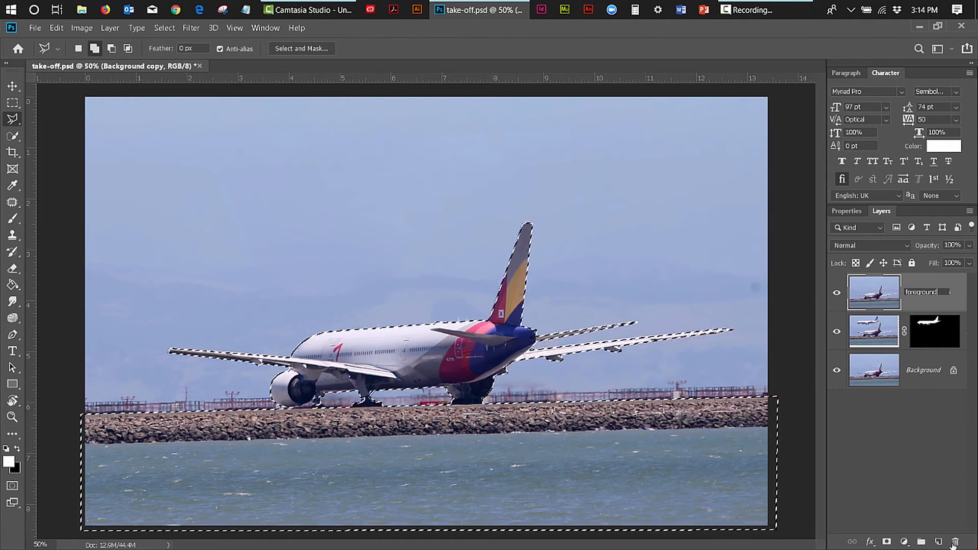
{"action": "left_click", "coordinate": [887, 544]}
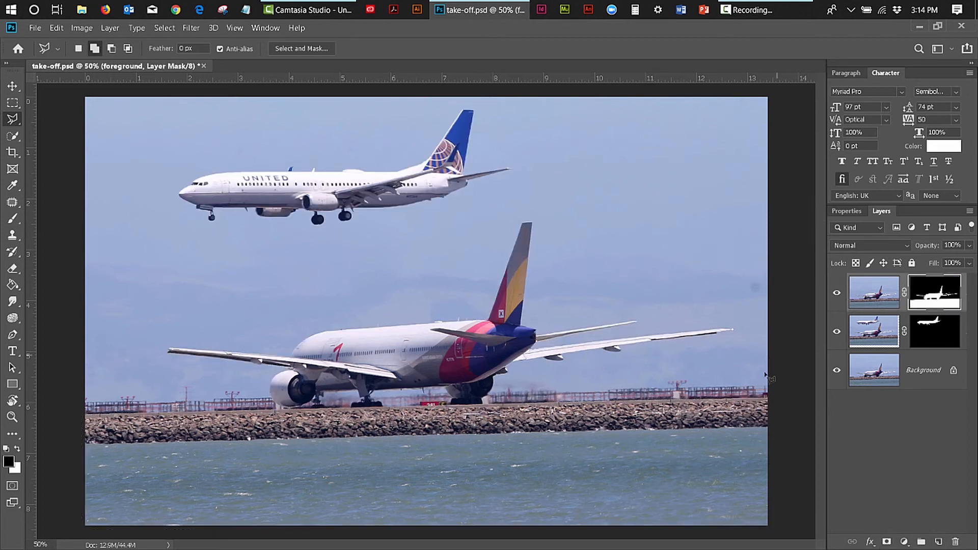
Step: Hide the Background layer and test the layer separation by moving the United plane down and to the right, then toggle Background visibility again
{"action": "left_click", "coordinate": [838, 371]}
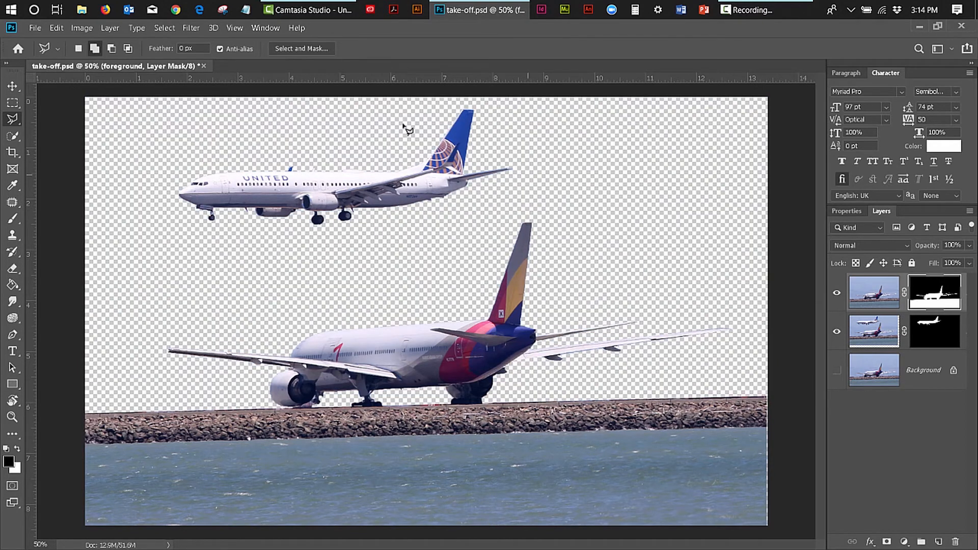
{"action": "left_click", "coordinate": [12, 83]}
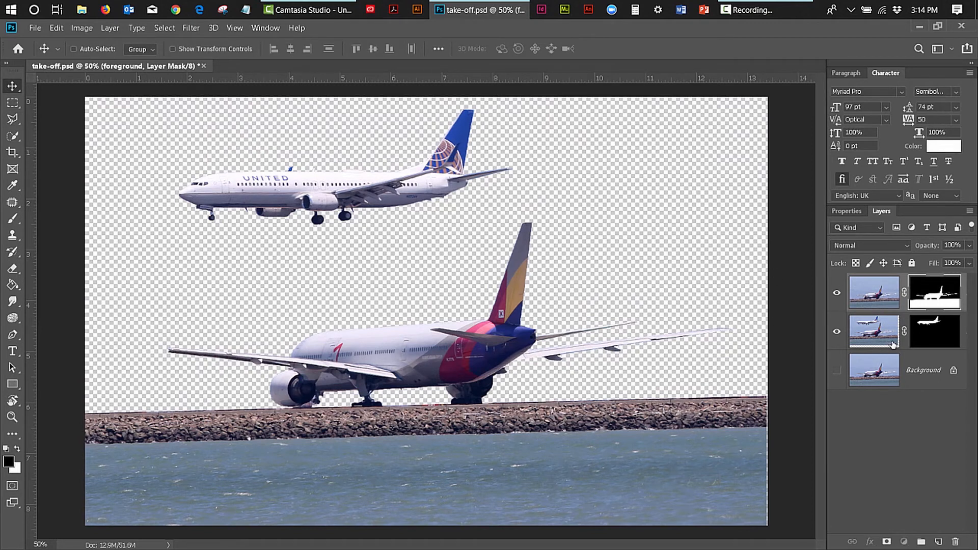
{"action": "left_click", "coordinate": [851, 332]}
{"action": "left_click_drag", "start_coordinate": [276, 187], "coordinate": [324, 225]}
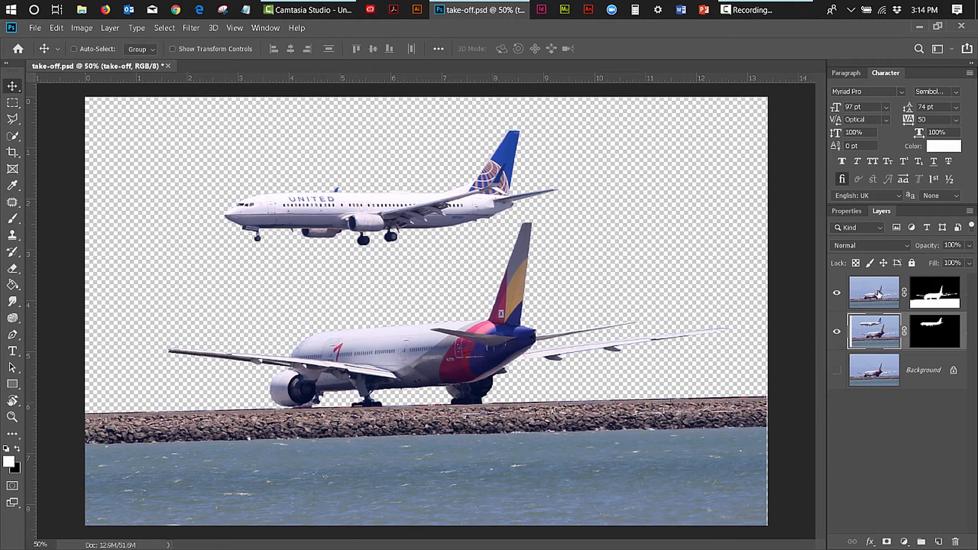
{"action": "left_click", "coordinate": [837, 372]}
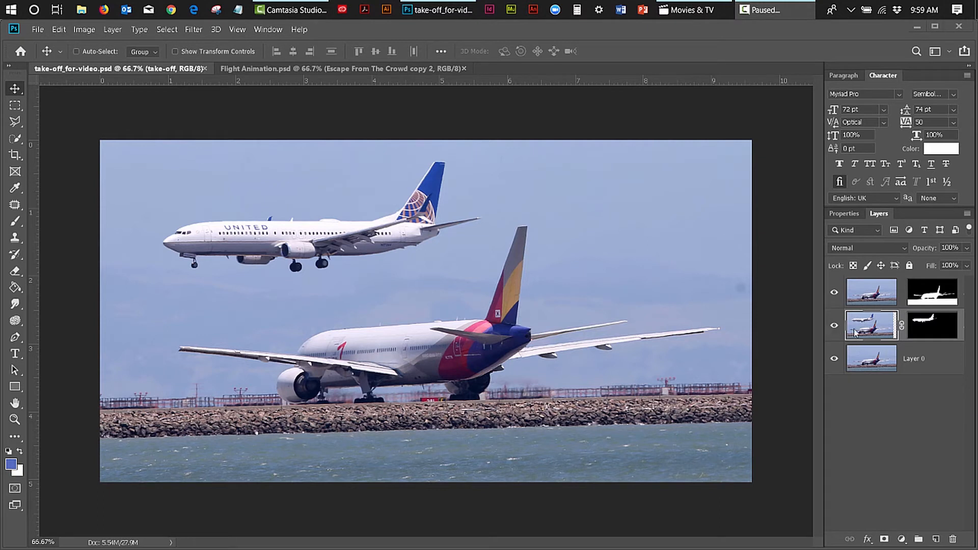
Step: Rename Layer 0 in take-off_for-video.psd "background" and deselect all layers
{"action": "left_click", "coordinate": [910, 360]}
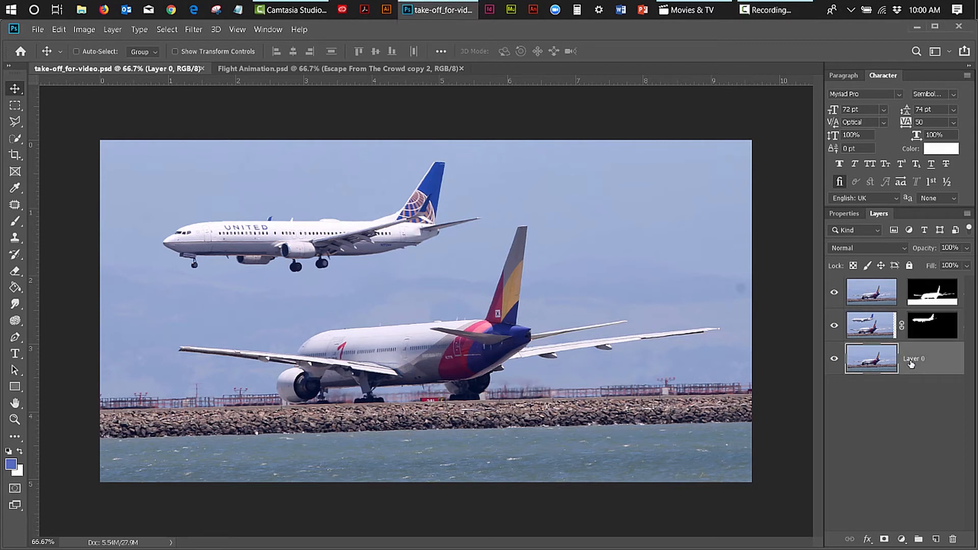
{"action": "double_click", "coordinate": [911, 360]}
{"action": "type", "text": "background"}
{"action": "left_click", "coordinate": [943, 490]}
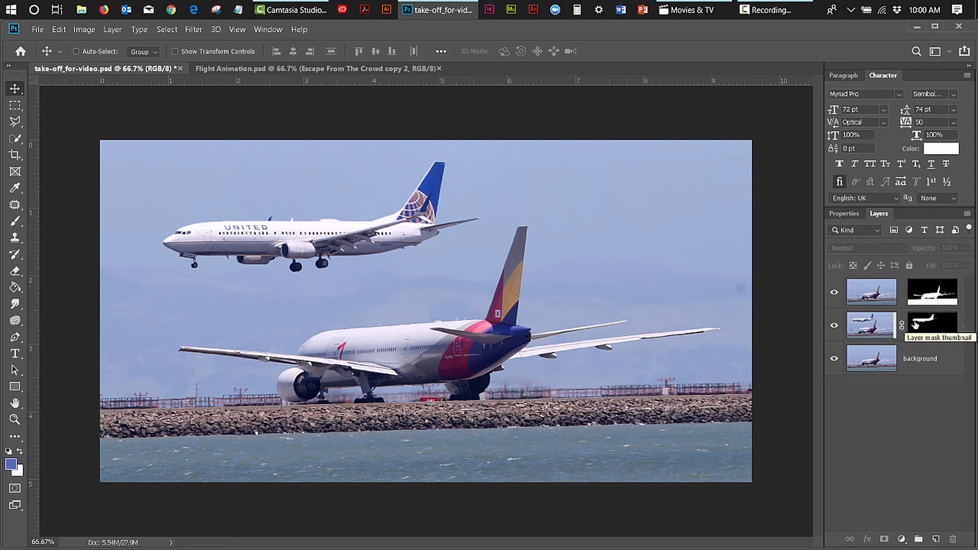
Step: Load the take-off layer's mask as a selection and copy the United plane to a new layer with Layer Via Copy
{"action": "key", "text": "ctrl"}
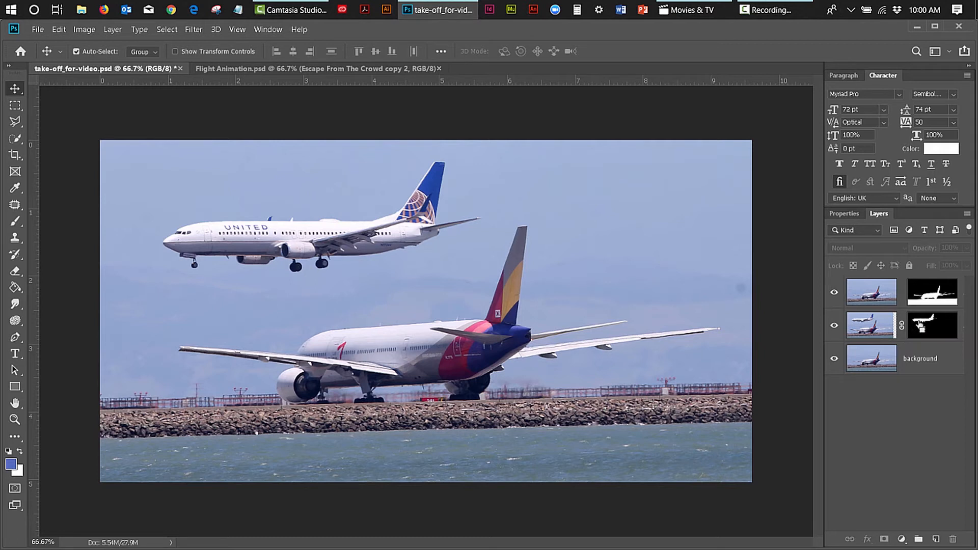
{"action": "left_click", "coordinate": [920, 326], "text": "ctrl"}
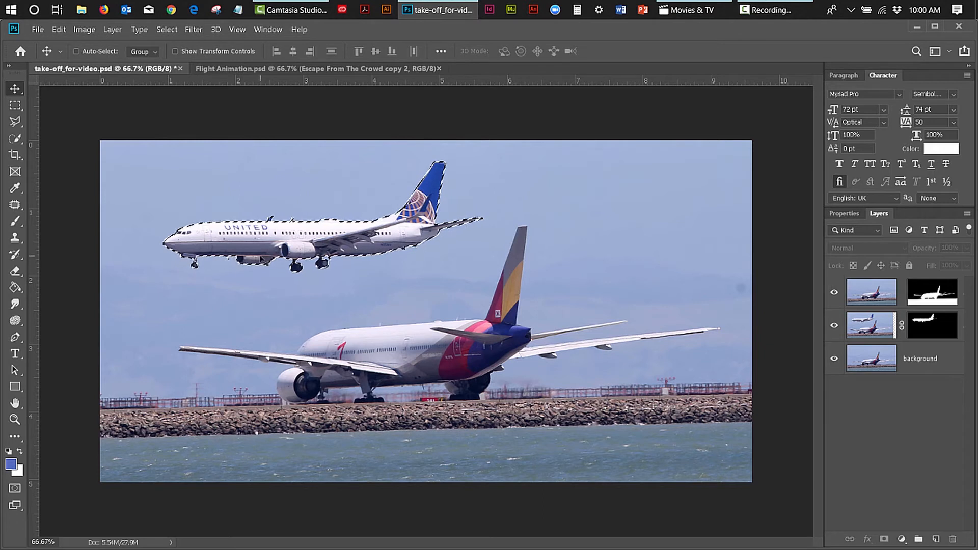
{"action": "left_click", "coordinate": [861, 336]}
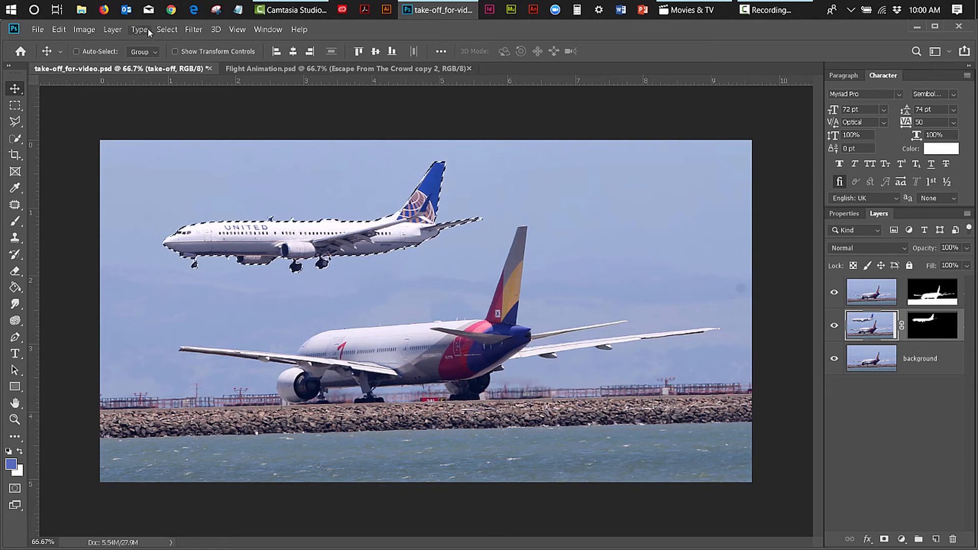
{"action": "left_click", "coordinate": [117, 29]}
{"action": "mouse_move", "coordinate": [118, 43]}
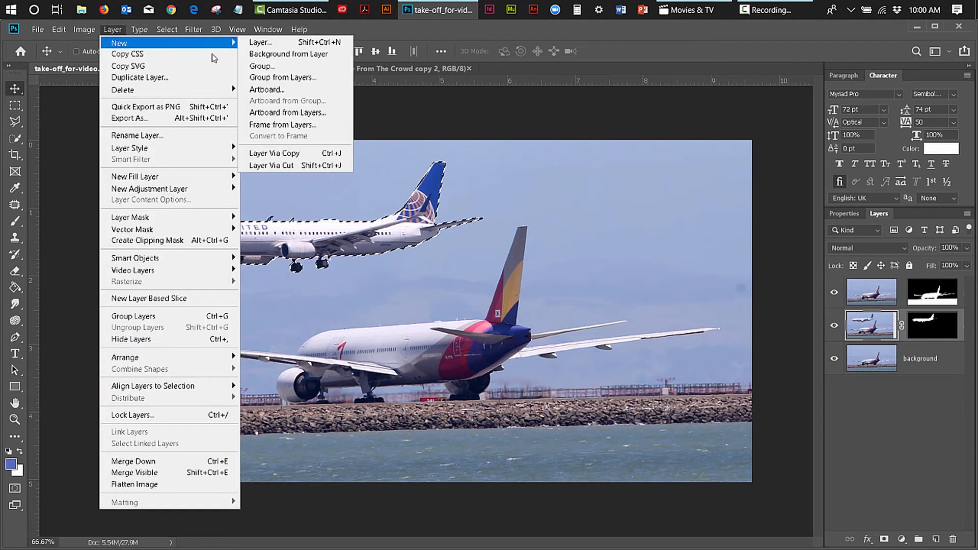
{"action": "left_click", "coordinate": [288, 151]}
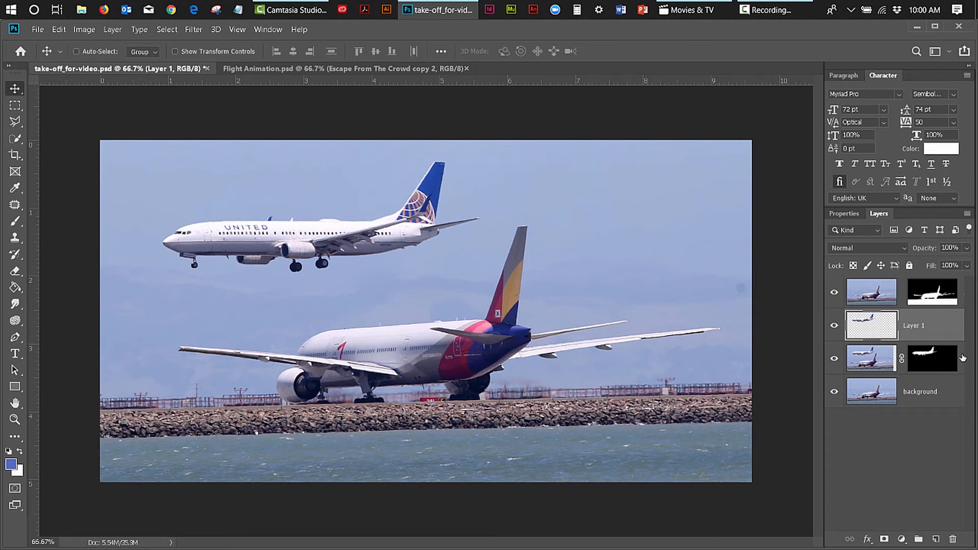
Step: Delete the masked take-off layer and rename the new plane layer "takeoff"
{"action": "left_click_drag", "start_coordinate": [963, 358], "coordinate": [953, 539]}
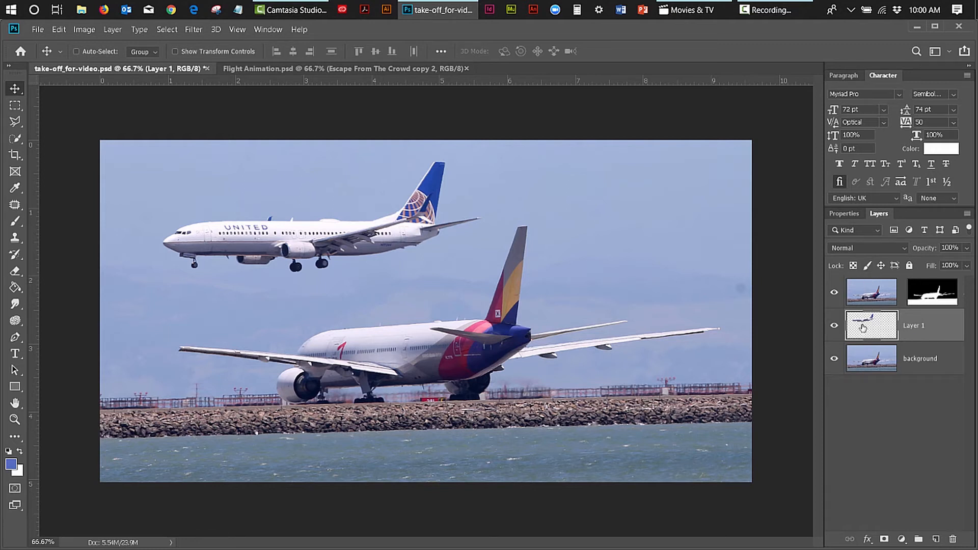
{"action": "double_click", "coordinate": [920, 329]}
{"action": "type", "text": "takeoff"}
{"action": "left_click", "coordinate": [899, 393]}
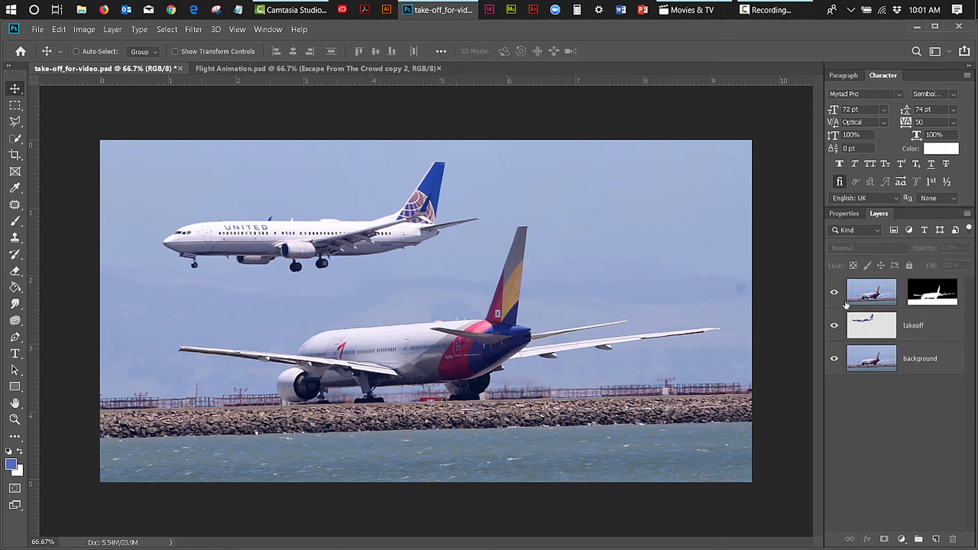
Step: Hide the background layer and move the United plane on the takeoff layer slightly down and to the right
{"action": "left_click", "coordinate": [836, 359]}
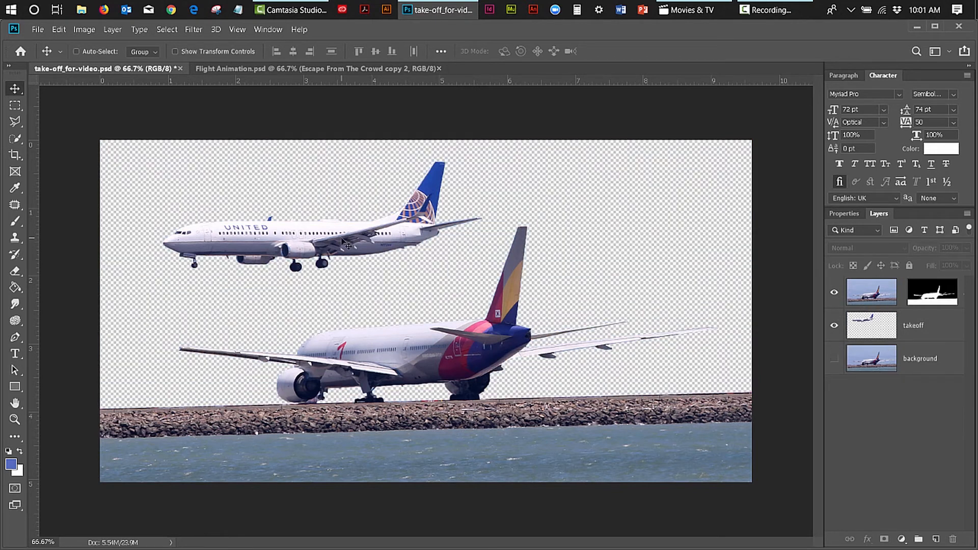
{"action": "left_click", "coordinate": [393, 246]}
{"action": "left_click", "coordinate": [505, 232]}
{"action": "left_click", "coordinate": [931, 325]}
{"action": "mouse_move", "coordinate": [254, 245]}
{"action": "left_mouse_down"}
{"action": "mouse_move", "coordinate": [310, 246]}
{"action": "mouse_move", "coordinate": [301, 238]}
{"action": "mouse_move", "coordinate": [311, 219]}
{"action": "mouse_move", "coordinate": [265, 260]}
{"action": "left_mouse_up"}
{"action": "left_click_drag", "start_coordinate": [363, 258], "coordinate": [379, 254]}
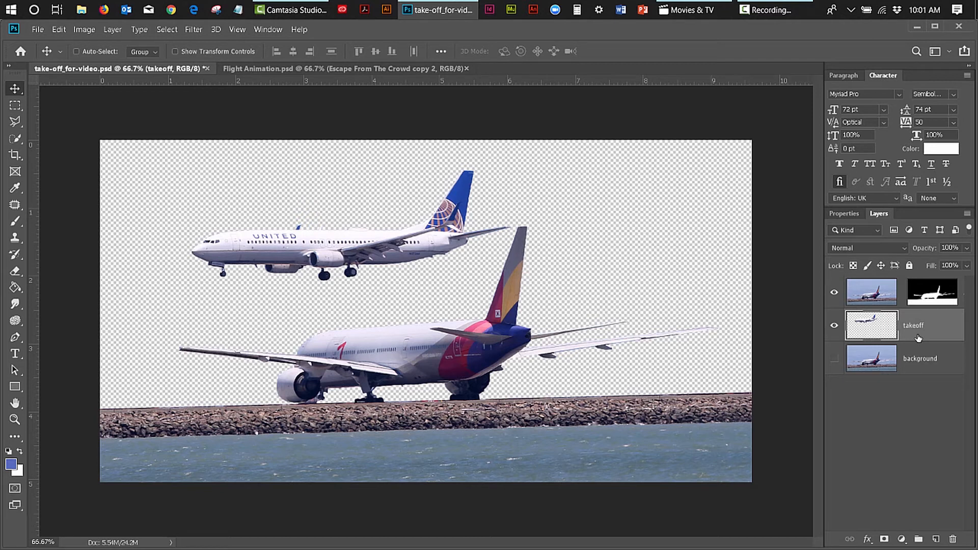
Step: Hide and reshow the foreground layer to check the layer separation, and make the background layer visible again
{"action": "left_click", "coordinate": [837, 292]}
{"action": "left_click", "coordinate": [835, 292]}
{"action": "left_click", "coordinate": [834, 359]}
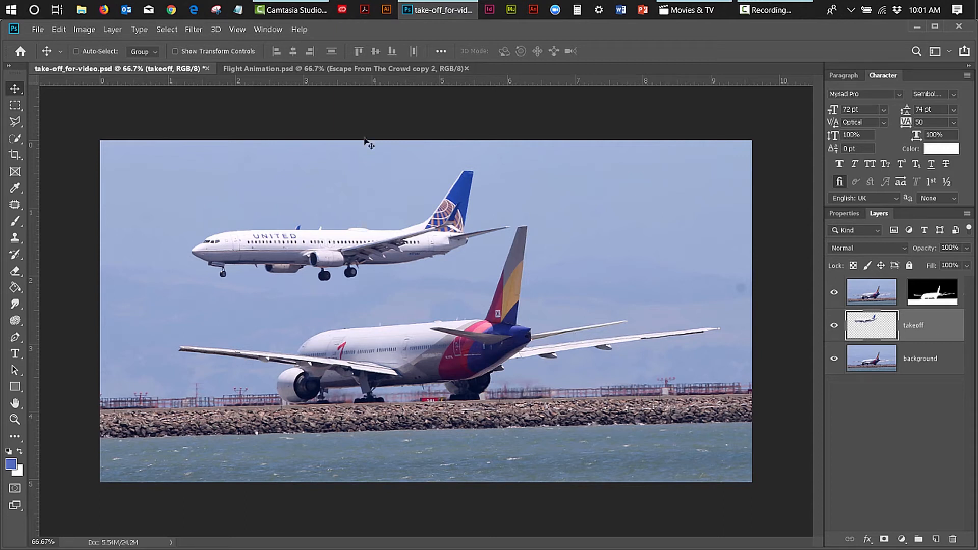
Step: Rotate the United plane on the takeoff layer about 2.9° clockwise and apply the transformation
{"action": "left_click", "coordinate": [59, 29]}
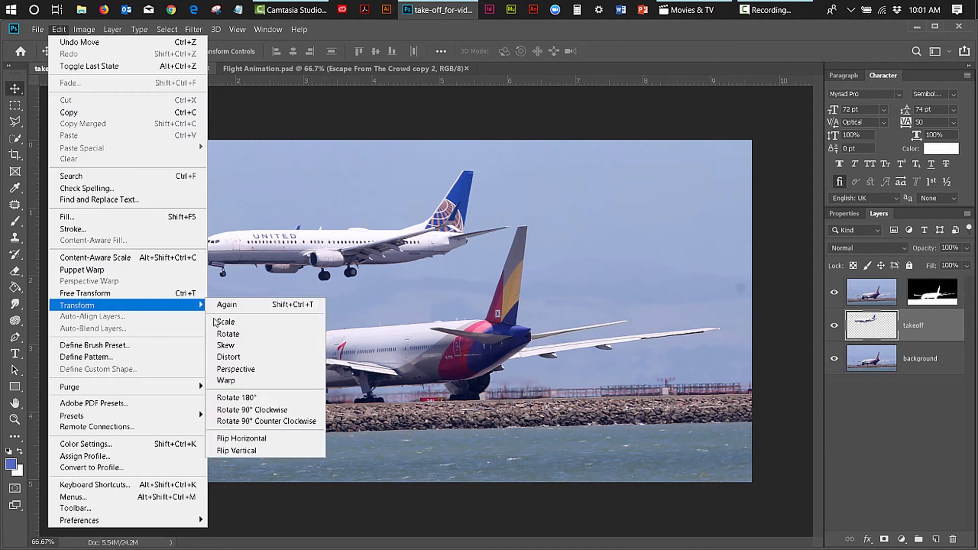
{"action": "left_click", "coordinate": [265, 331]}
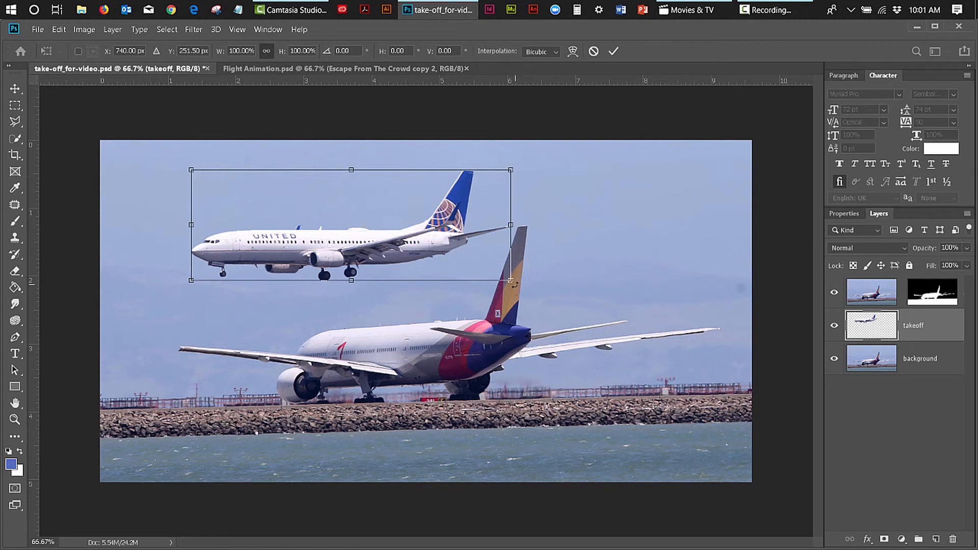
{"action": "left_click_drag", "start_coordinate": [515, 289], "coordinate": [514, 295]}
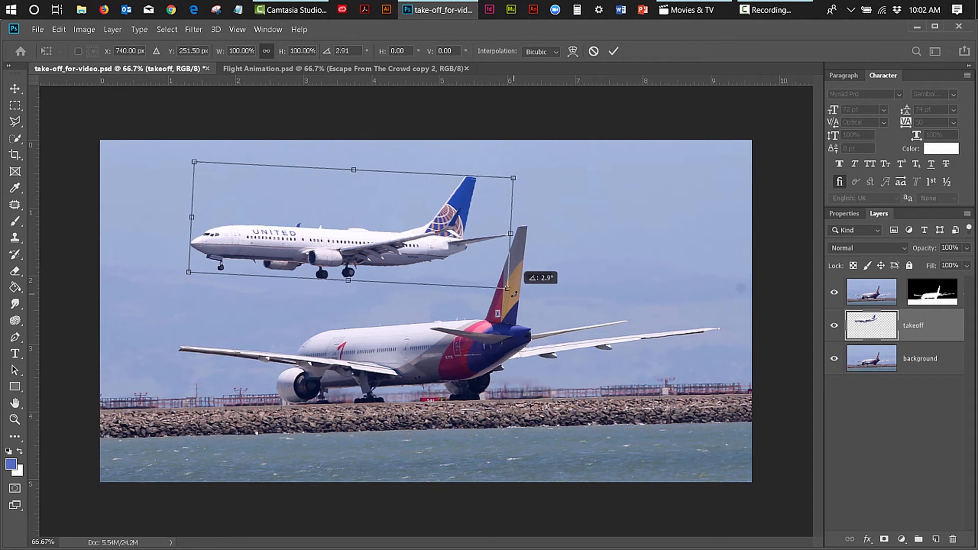
{"action": "left_click", "coordinate": [17, 90]}
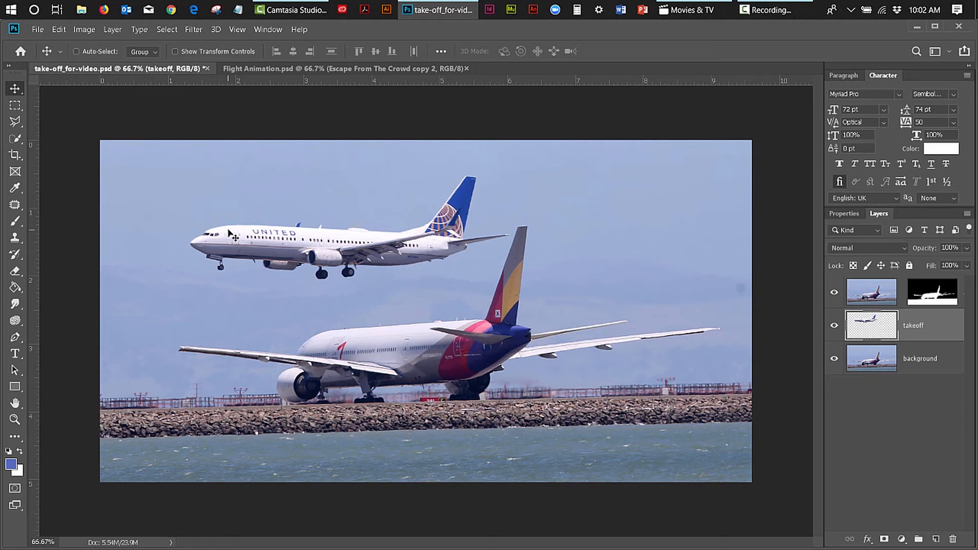
Step: Show the Timeline panel and dock it beneath the document window
{"action": "left_click", "coordinate": [268, 29]}
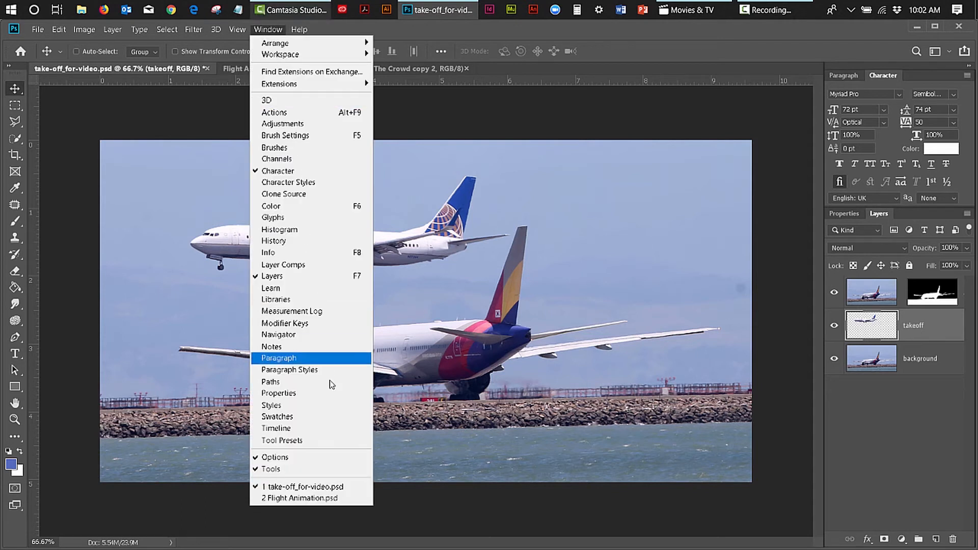
{"action": "left_click", "coordinate": [328, 429]}
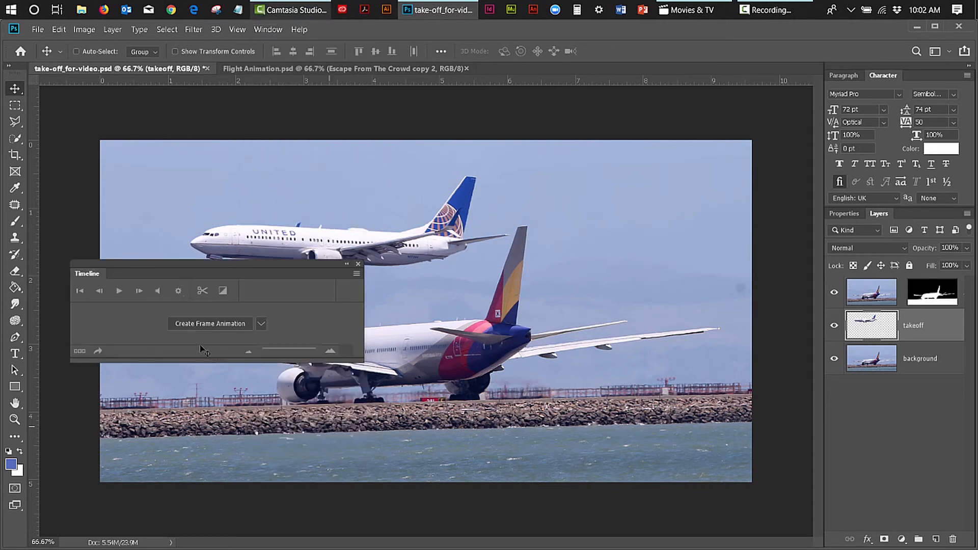
{"action": "left_click_drag", "start_coordinate": [147, 266], "coordinate": [188, 534]}
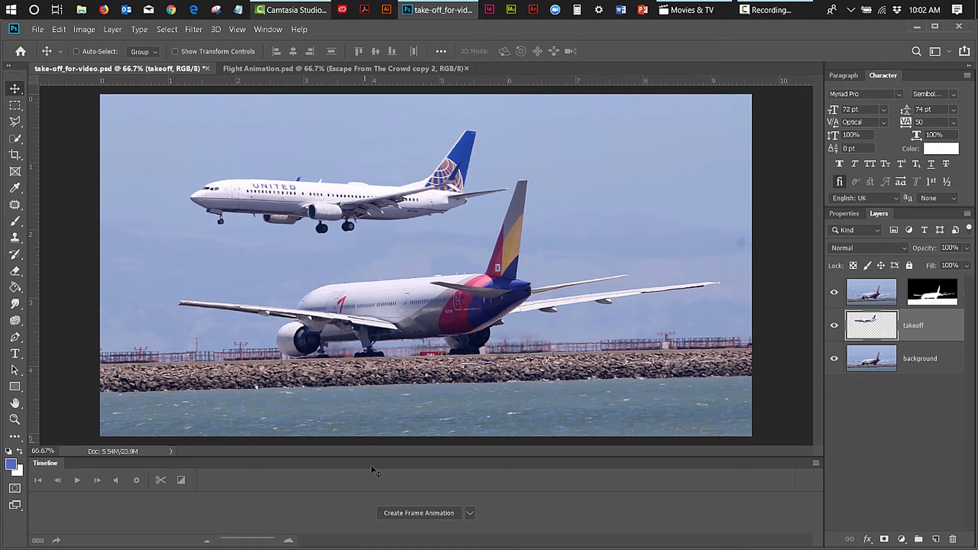
Step: Create a frame animation, convert it to a video timeline, and enlarge the Timeline panel to show all layer tracks
{"action": "left_click", "coordinate": [399, 513]}
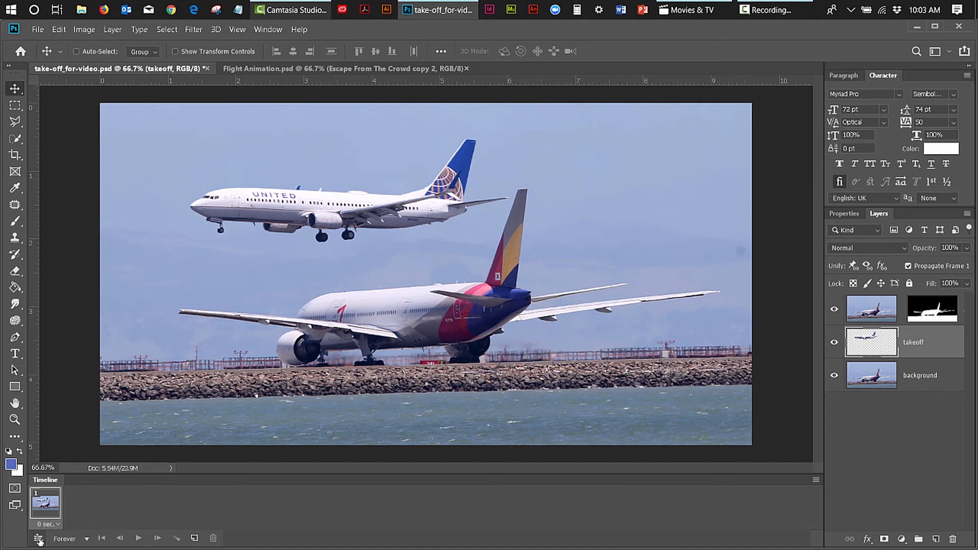
{"action": "left_click", "coordinate": [39, 540]}
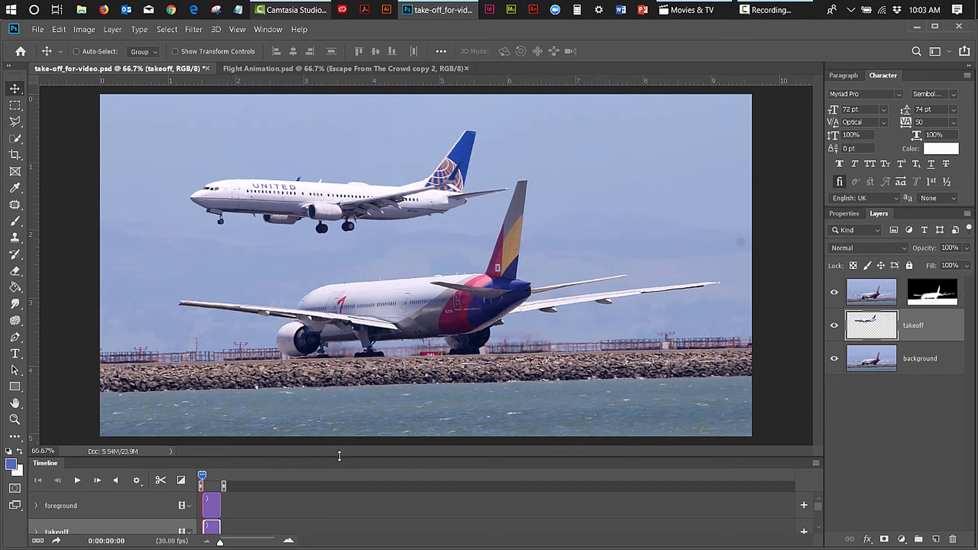
{"action": "left_click_drag", "start_coordinate": [340, 456], "coordinate": [339, 389]}
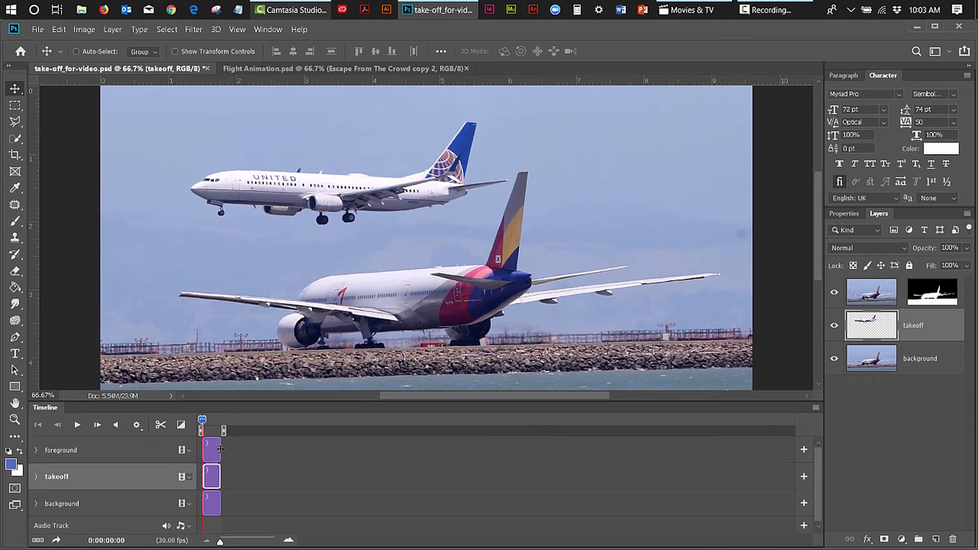
Step: Extend the foreground, takeoff and background clips to about 2:29 on the timeline
{"action": "left_click_drag", "start_coordinate": [221, 449], "coordinate": [772, 452]}
{"action": "left_click_drag", "start_coordinate": [218, 474], "coordinate": [783, 484]}
{"action": "left_click_drag", "start_coordinate": [219, 505], "coordinate": [770, 514]}
Step: Lengthen the foreground, takeoff and background clips further to about 3:48
{"action": "left_click_drag", "start_coordinate": [638, 545], "coordinate": [706, 546]}
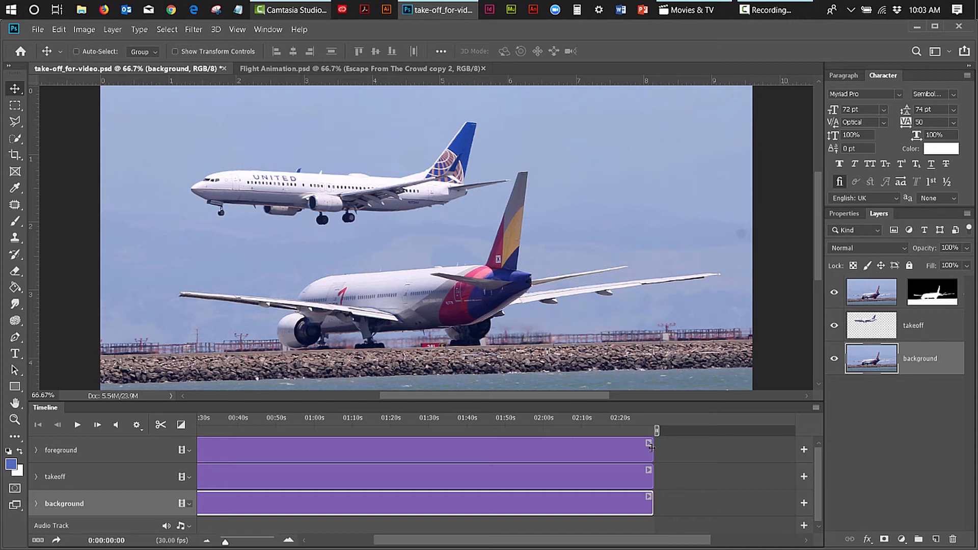
{"action": "left_click_drag", "start_coordinate": [652, 447], "coordinate": [789, 452]}
{"action": "left_click_drag", "start_coordinate": [489, 476], "coordinate": [793, 475]}
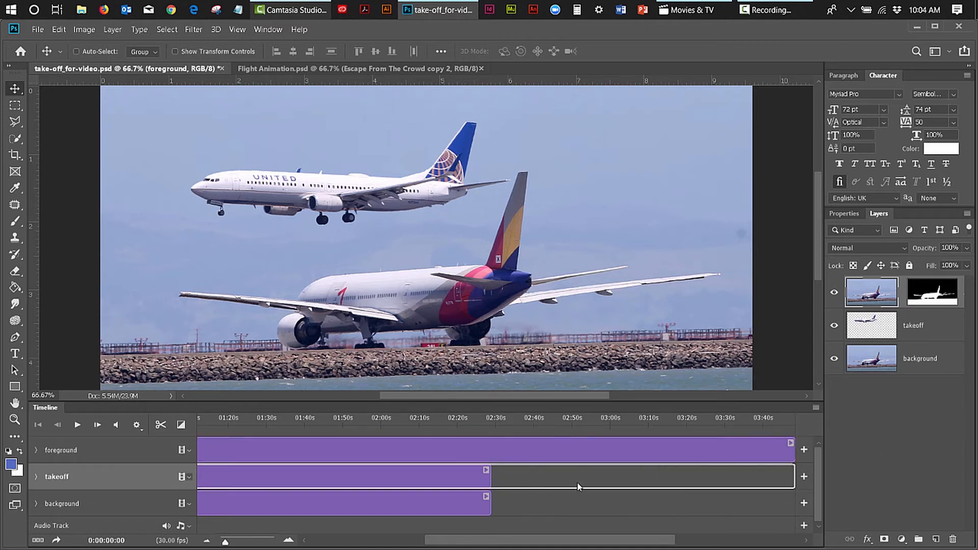
{"action": "left_click", "coordinate": [492, 506]}
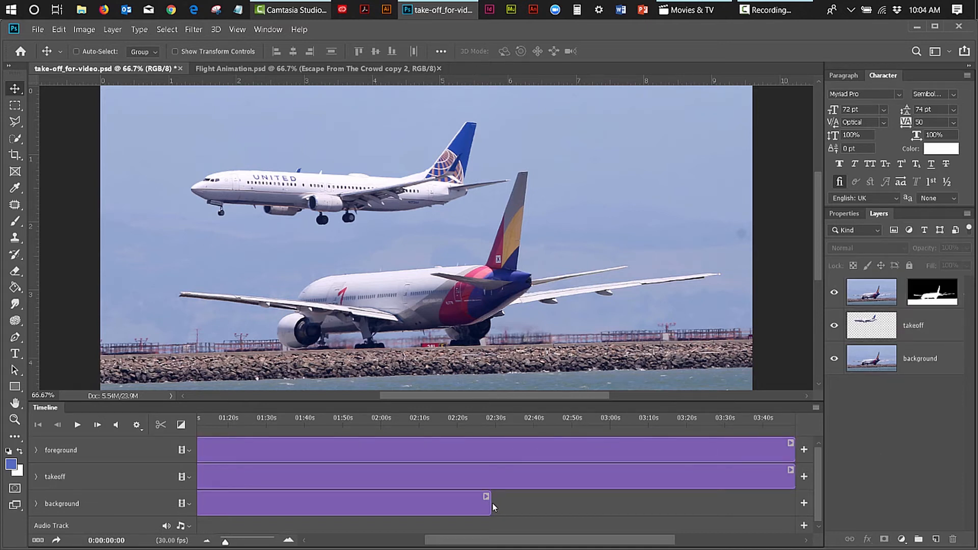
{"action": "left_click_drag", "start_coordinate": [491, 505], "coordinate": [795, 488]}
Step: Extend all three layer clips to about 5:00 and fit their full length in the timeline
{"action": "left_click_drag", "start_coordinate": [609, 544], "coordinate": [703, 545]}
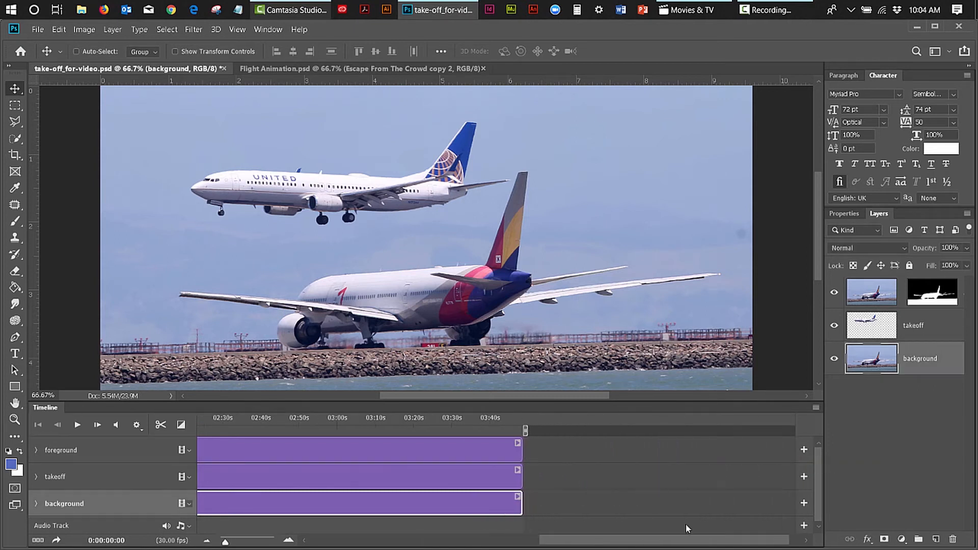
{"action": "left_click_drag", "start_coordinate": [542, 451], "coordinate": [755, 451]}
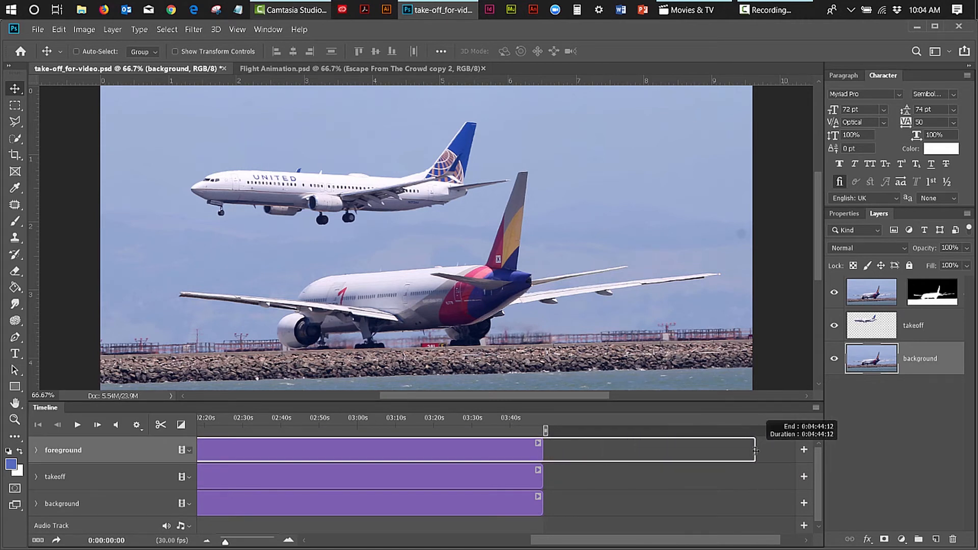
{"action": "left_click_drag", "start_coordinate": [683, 544], "coordinate": [717, 546]}
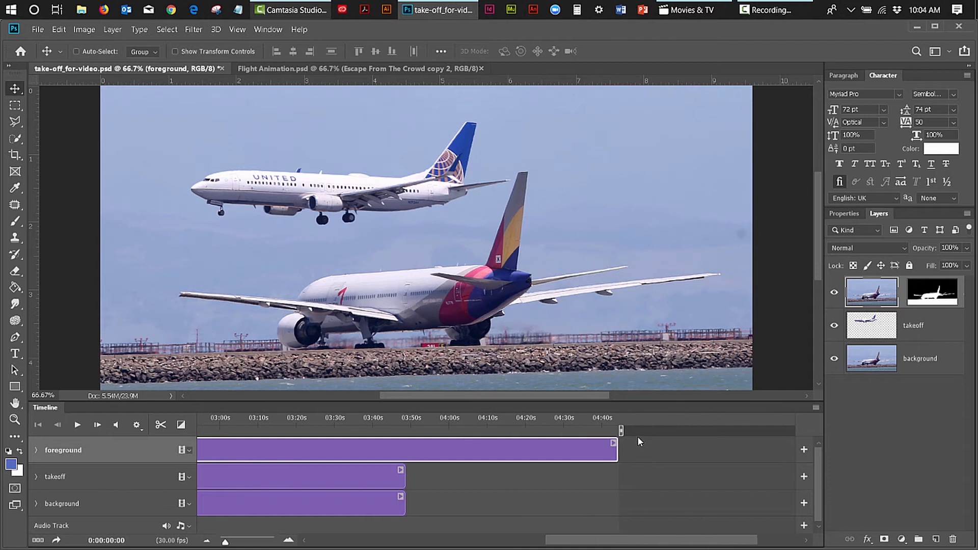
{"action": "left_click_drag", "start_coordinate": [618, 452], "coordinate": [682, 453]}
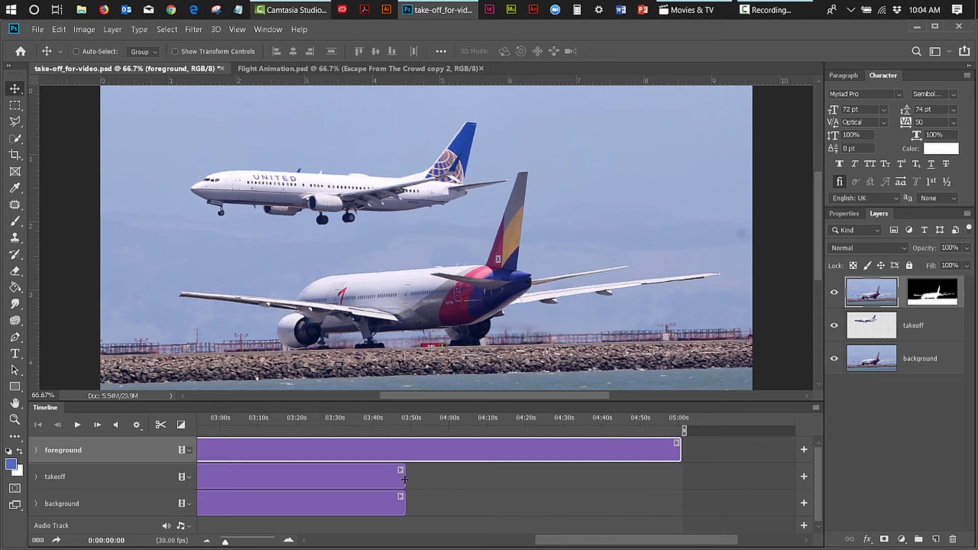
{"action": "left_click_drag", "start_coordinate": [405, 478], "coordinate": [684, 476]}
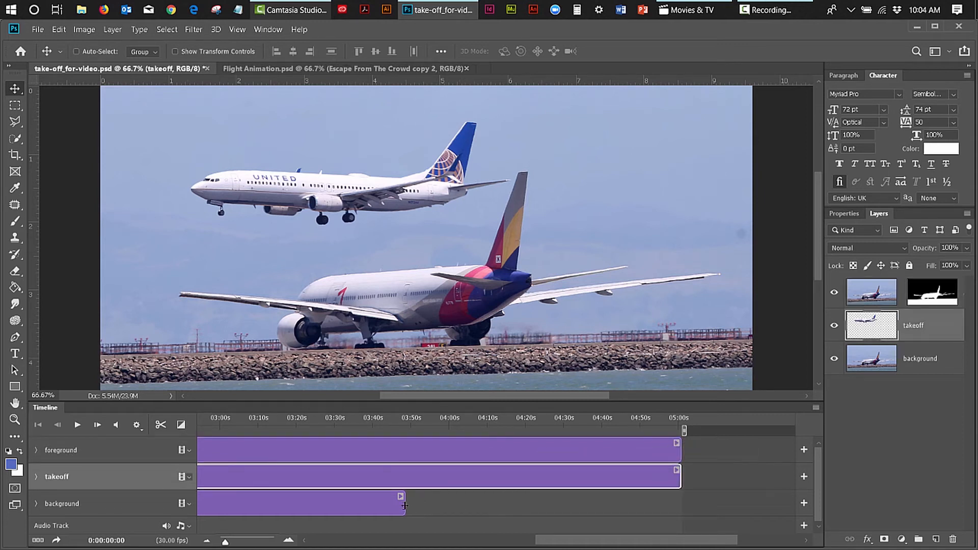
{"action": "left_click", "coordinate": [412, 503]}
{"action": "left_click_drag", "start_coordinate": [412, 503], "coordinate": [675, 498]}
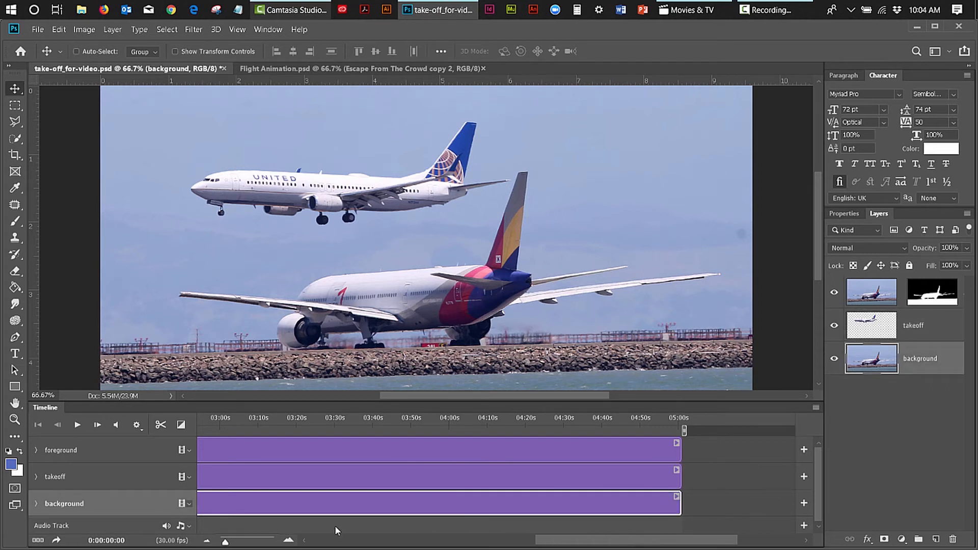
{"action": "left_click", "coordinate": [226, 542]}
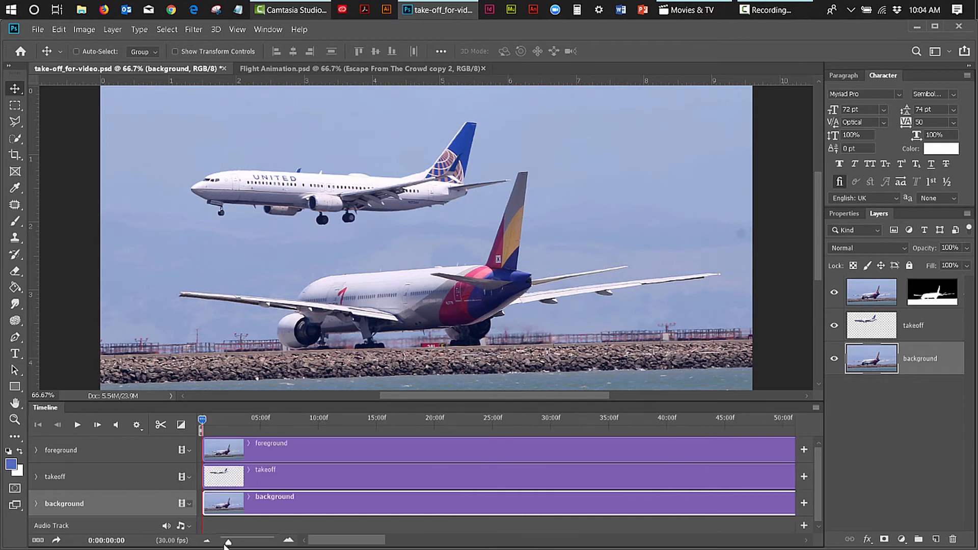
{"action": "left_click_drag", "start_coordinate": [226, 542], "coordinate": [223, 543]}
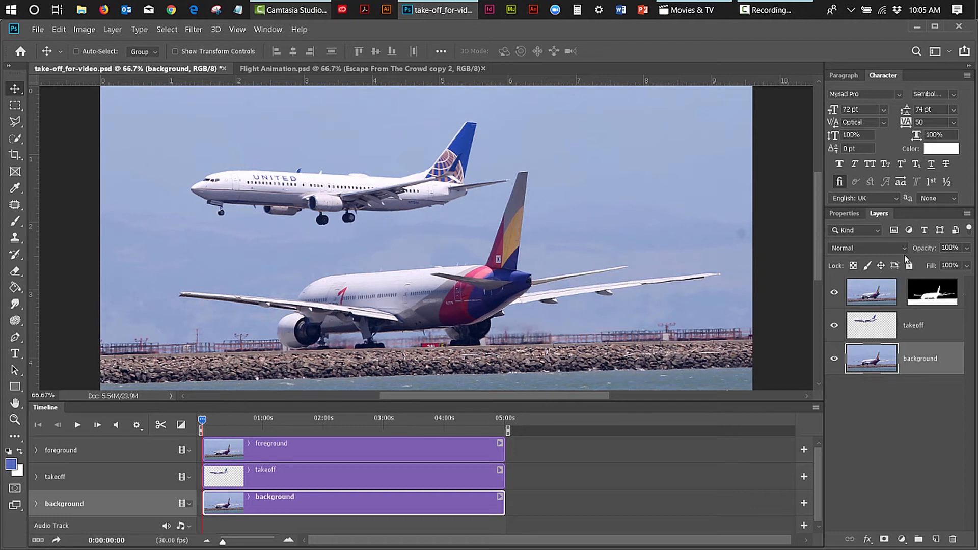
Step: Move the United plane on the takeoff layer slightly up and to the left, and expand that layer's timeline properties
{"action": "left_click", "coordinate": [921, 321]}
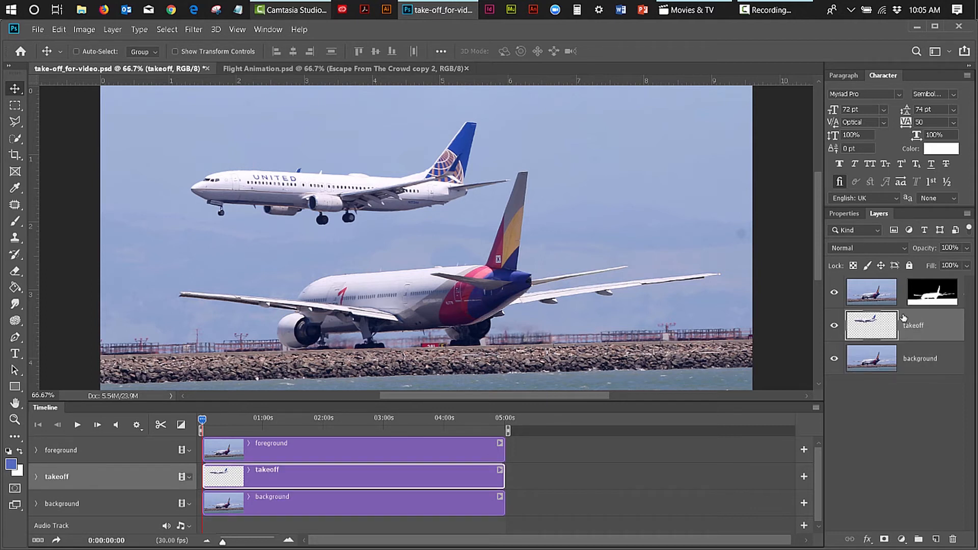
{"action": "left_click_drag", "start_coordinate": [288, 193], "coordinate": [451, 189]}
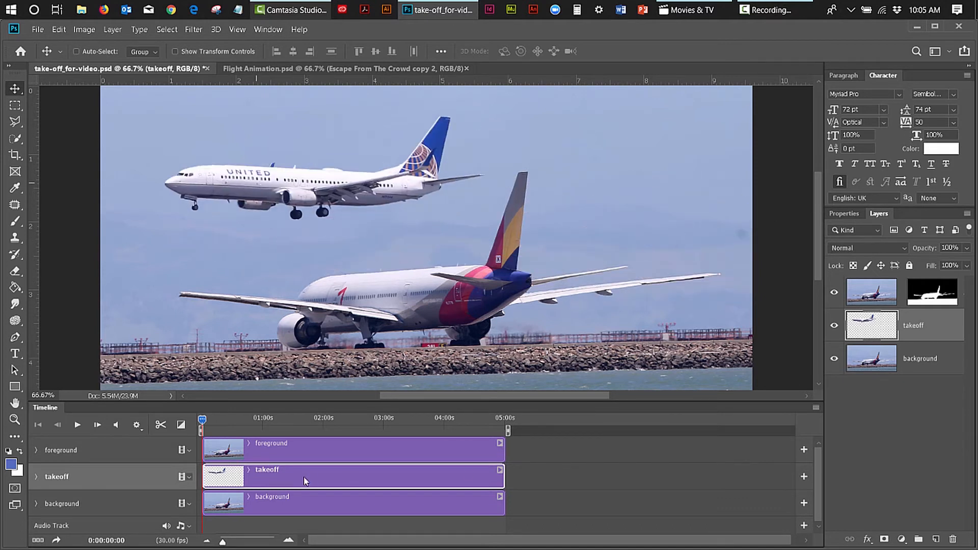
{"action": "left_click", "coordinate": [36, 477]}
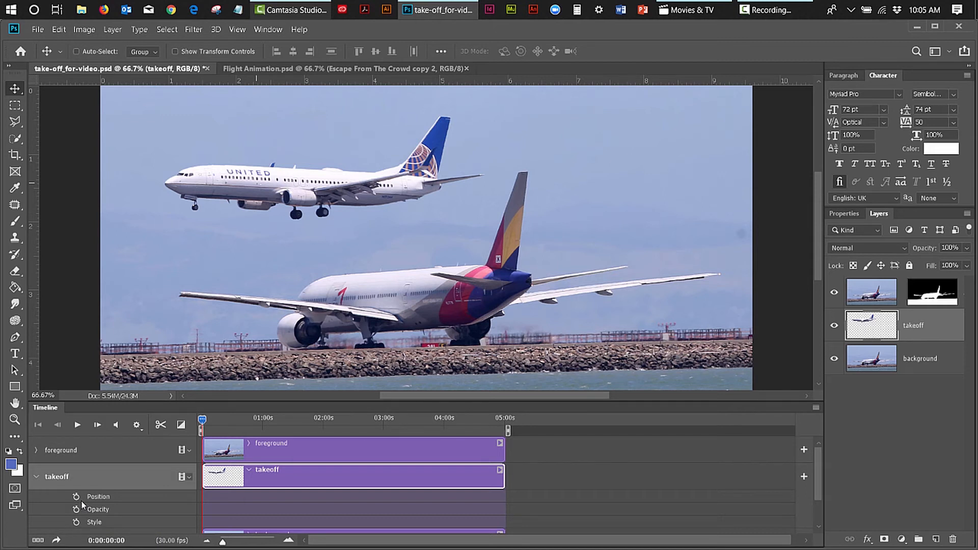
Step: Add a Position keyframe to the takeoff layer at 0:01:20:21 and move the United plane down and off the canvas's right edge
{"action": "left_click_drag", "start_coordinate": [203, 420], "coordinate": [287, 437]}
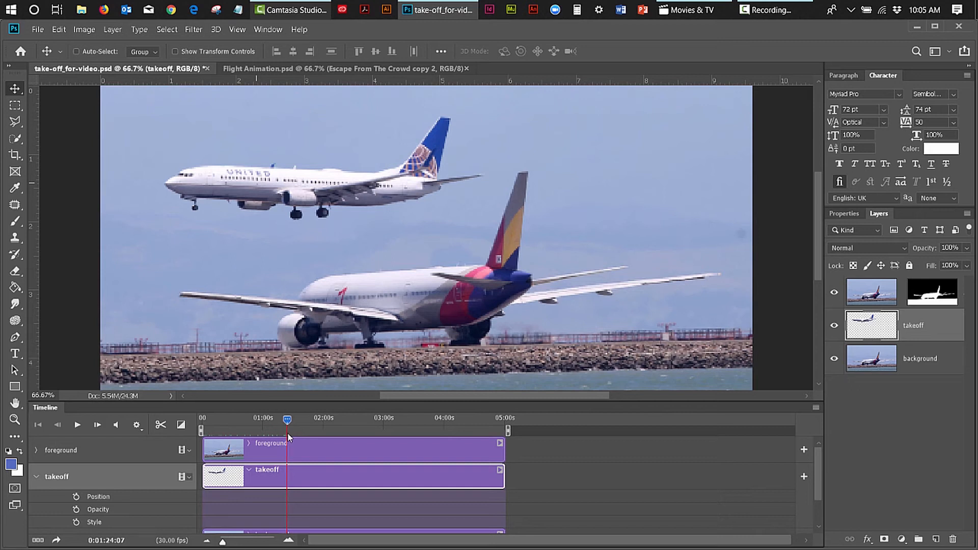
{"action": "mouse_move", "coordinate": [284, 430]}
{"action": "left_mouse_down"}
{"action": "mouse_move", "coordinate": [273, 427]}
{"action": "mouse_move", "coordinate": [294, 423]}
{"action": "mouse_move", "coordinate": [278, 424]}
{"action": "left_mouse_up"}
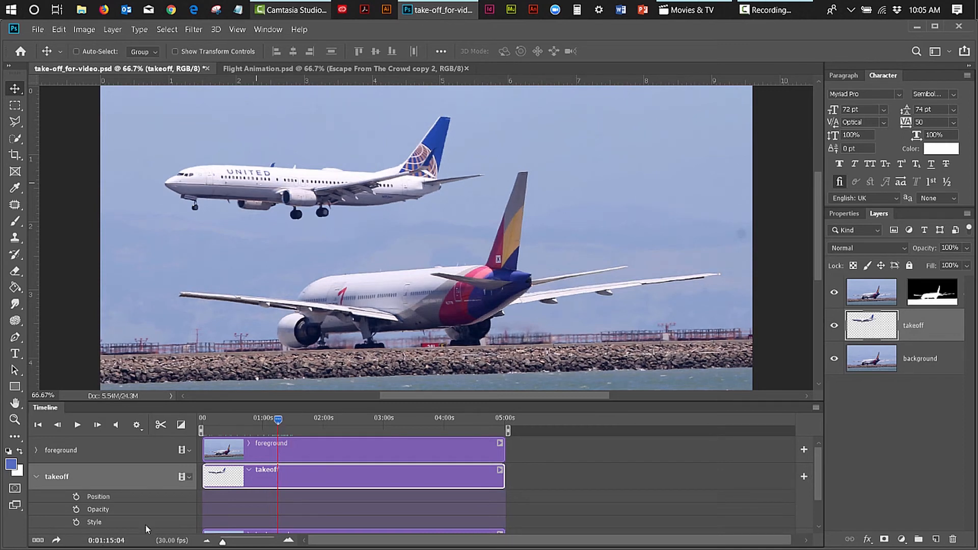
{"action": "left_click_drag", "start_coordinate": [278, 420], "coordinate": [285, 425]}
{"action": "left_click", "coordinate": [76, 497]}
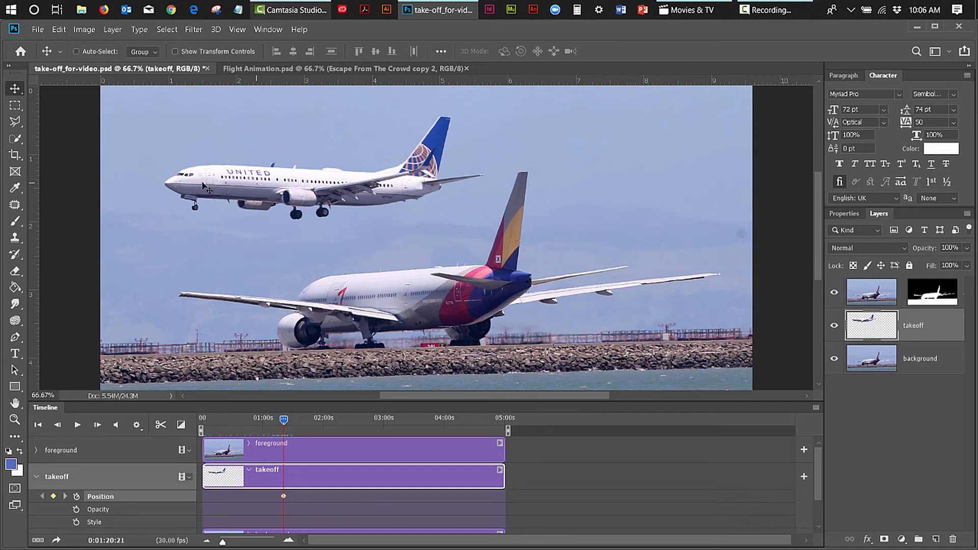
{"action": "left_click_drag", "start_coordinate": [203, 186], "coordinate": [796, 309]}
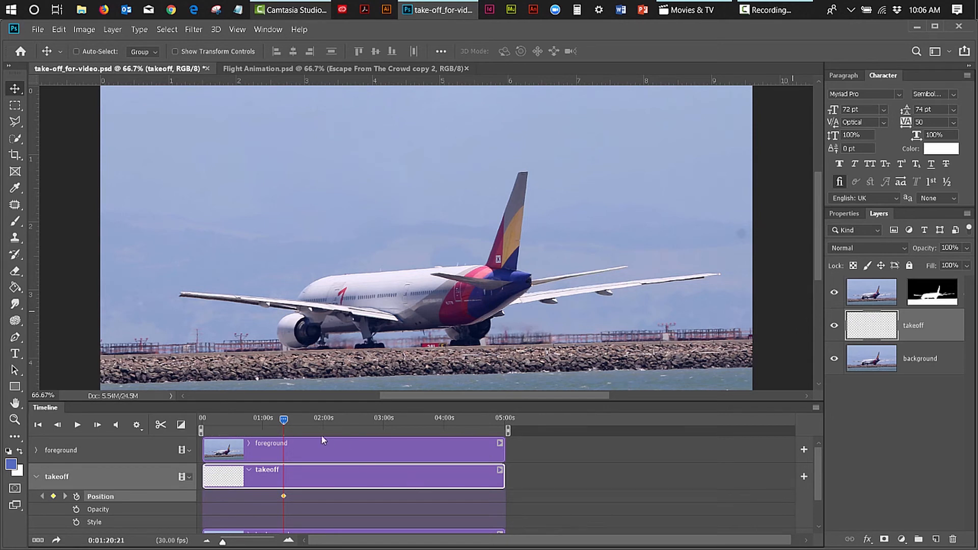
Step: Set a second takeoff Position keyframe at 0:02:48:02 by moving the United plane completely off the canvas's left edge
{"action": "left_click_drag", "start_coordinate": [289, 418], "coordinate": [372, 433]}
{"action": "left_click_drag", "start_coordinate": [790, 321], "coordinate": [90, 234]}
{"action": "left_click_drag", "start_coordinate": [277, 241], "coordinate": [181, 239]}
{"action": "left_click_drag", "start_coordinate": [254, 228], "coordinate": [59, 233]}
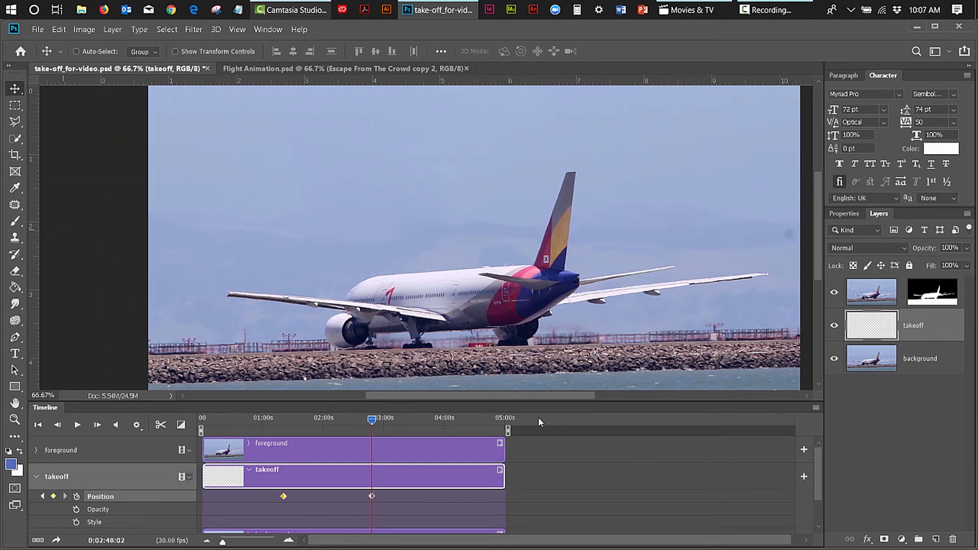
Step: Return to the first takeoff Position keyframe and scrub around it to check the start of the plane's movement
{"action": "left_click_drag", "start_coordinate": [373, 418], "coordinate": [372, 419]}
{"action": "left_click", "coordinate": [44, 497]}
{"action": "left_click_drag", "start_coordinate": [284, 421], "coordinate": [280, 444]}
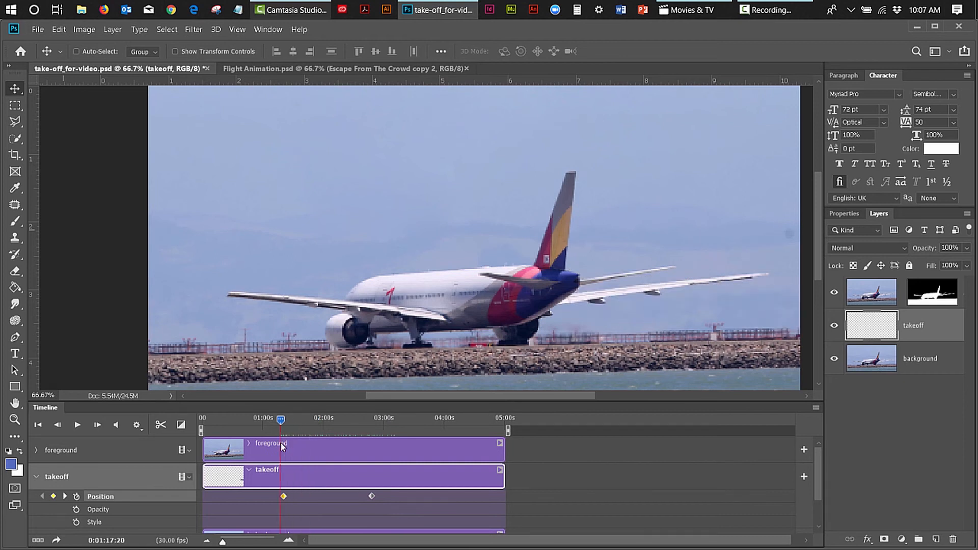
{"action": "mouse_move", "coordinate": [280, 443]}
{"action": "left_mouse_down"}
{"action": "mouse_move", "coordinate": [373, 438]}
{"action": "mouse_move", "coordinate": [284, 457]}
{"action": "left_mouse_up"}
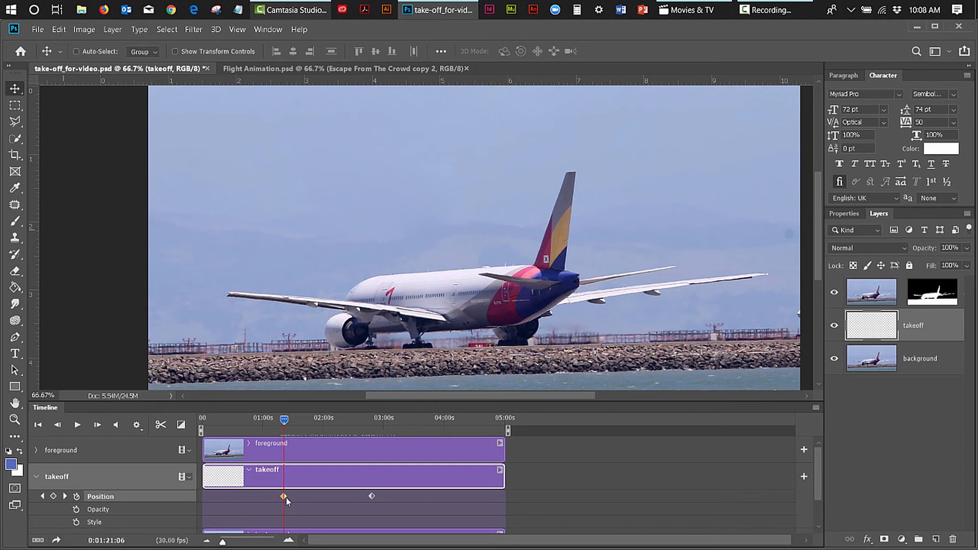
Step: Retime the takeoff layer's two Position keyframes to about 1:14 and 3:20, and scrub the playhead back to 0:00:46:10
{"action": "left_click", "coordinate": [371, 495]}
{"action": "left_click_drag", "start_coordinate": [372, 496], "coordinate": [343, 499]}
{"action": "left_click_drag", "start_coordinate": [344, 497], "coordinate": [410, 500]}
{"action": "left_click_drag", "start_coordinate": [410, 497], "coordinate": [368, 513]}
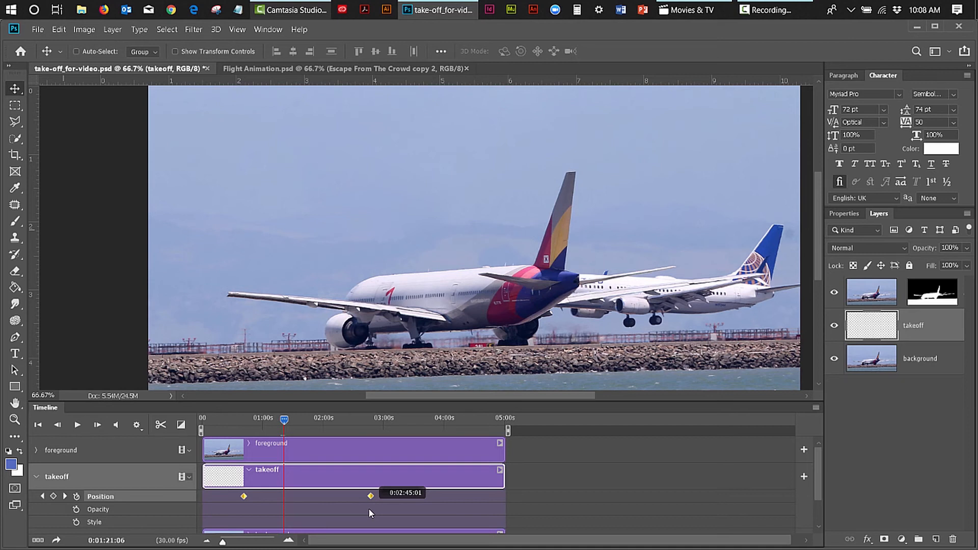
{"action": "left_click_drag", "start_coordinate": [368, 508], "coordinate": [404, 513]}
{"action": "left_click_drag", "start_coordinate": [284, 419], "coordinate": [250, 476]}
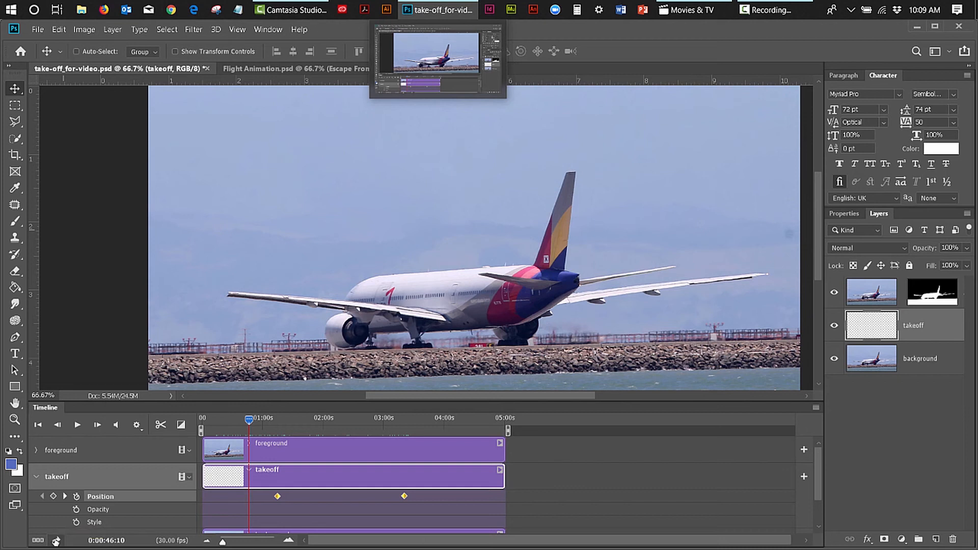
Step: Set up an H.264 video render at Document Size, and close the render settings without rendering
{"action": "left_click", "coordinate": [56, 541]}
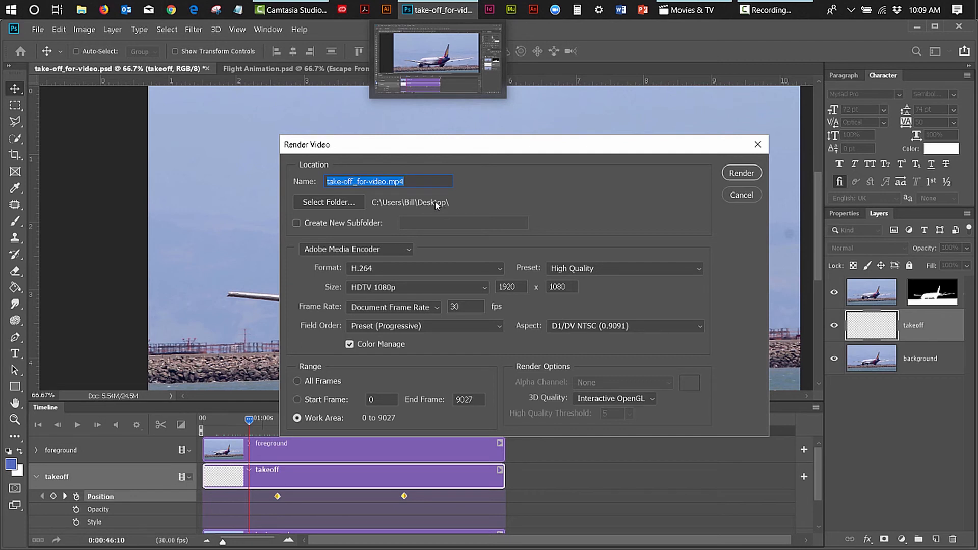
{"action": "left_click", "coordinate": [415, 275]}
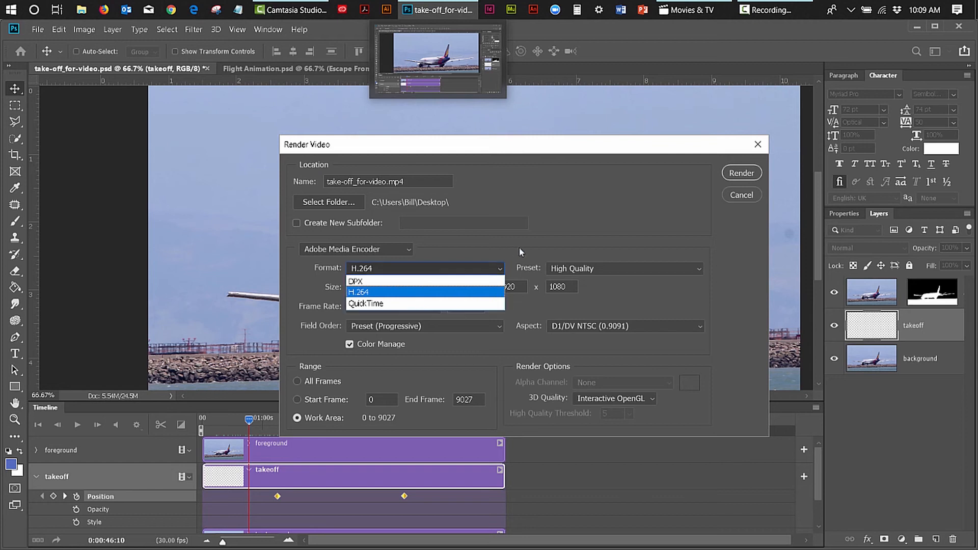
{"action": "left_click", "coordinate": [604, 258]}
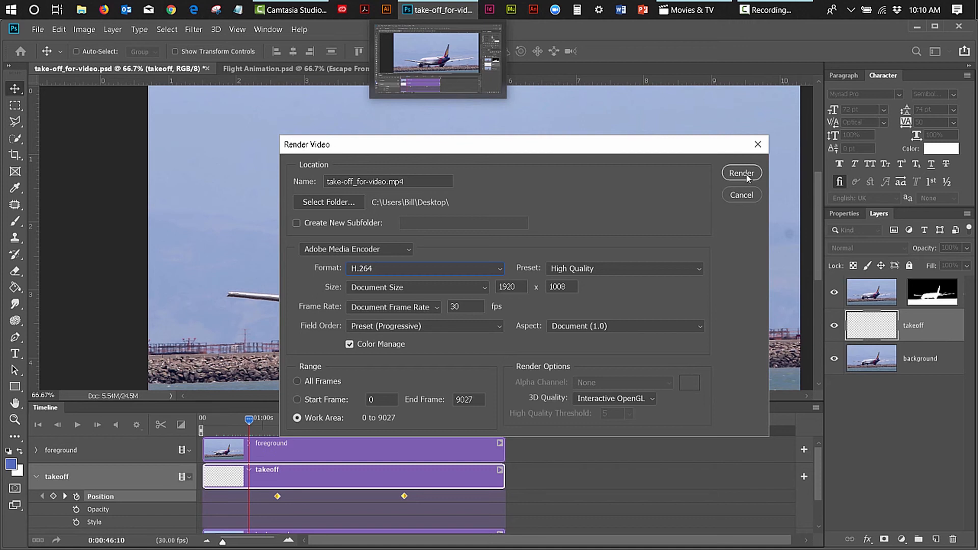
{"action": "left_click", "coordinate": [740, 197]}
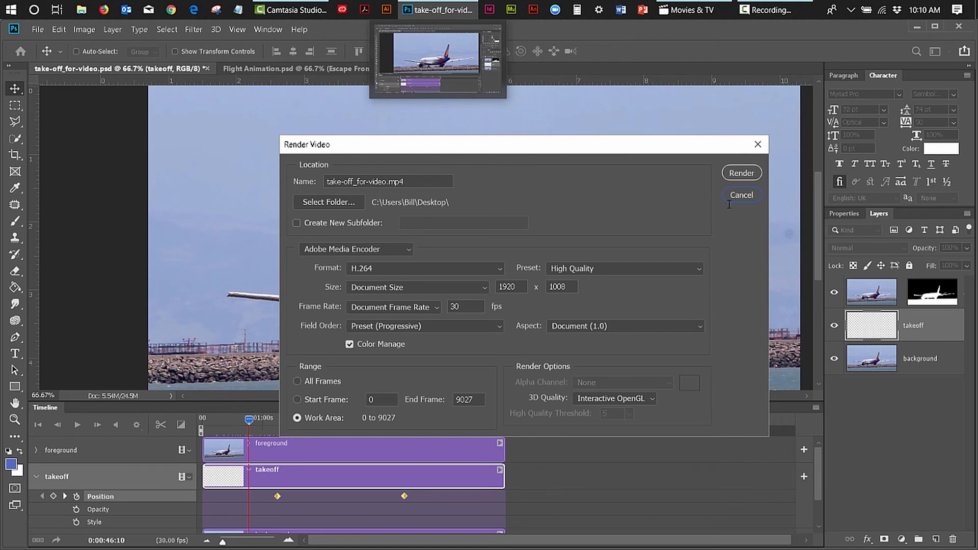
{"action": "left_click", "coordinate": [734, 197]}
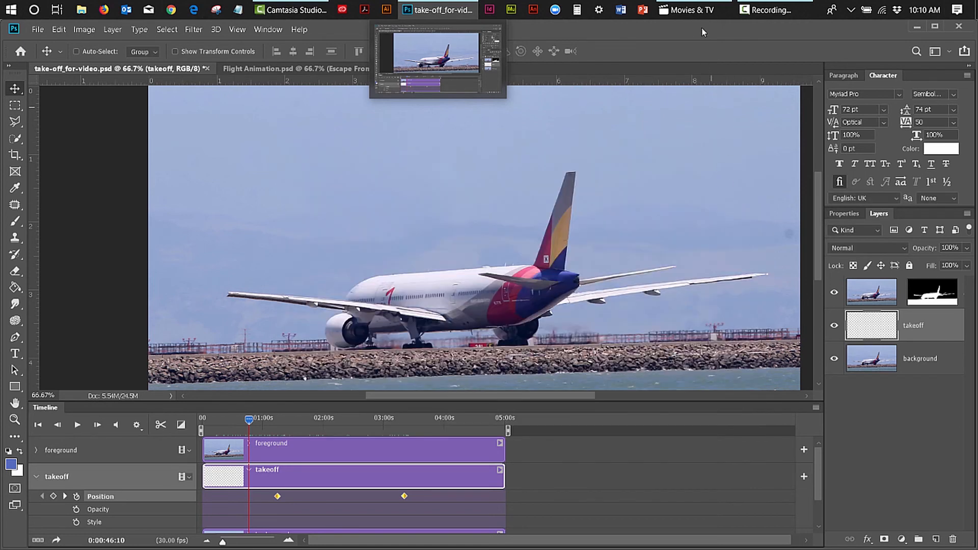
Step: Close Movies & TV and open The Exercise folder inside the desktop's Flight Animation folder
{"action": "mouse_move", "coordinate": [696, 13]}
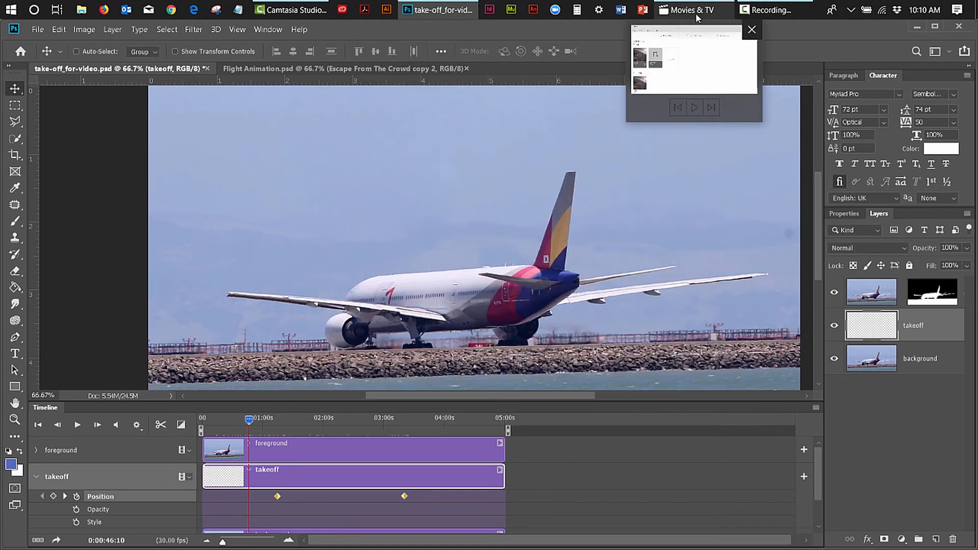
{"action": "left_click", "coordinate": [696, 14]}
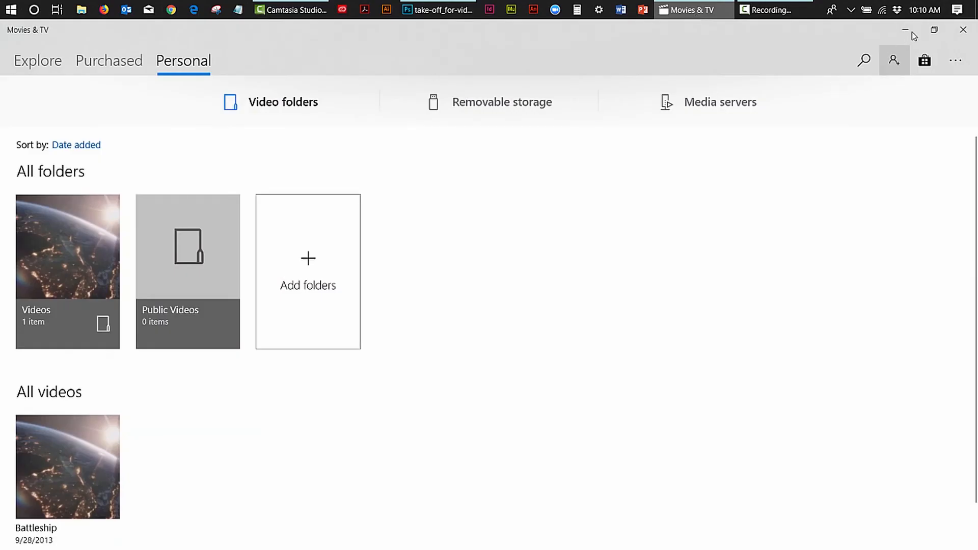
{"action": "left_click", "coordinate": [963, 29]}
{"action": "left_click", "coordinate": [906, 25]}
{"action": "double_click", "coordinate": [940, 236]}
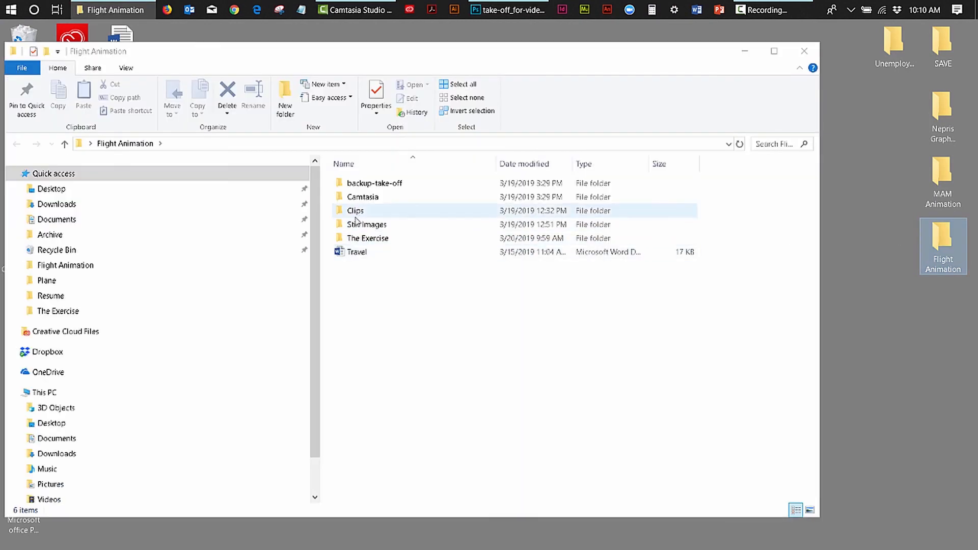
{"action": "double_click", "coordinate": [357, 239]}
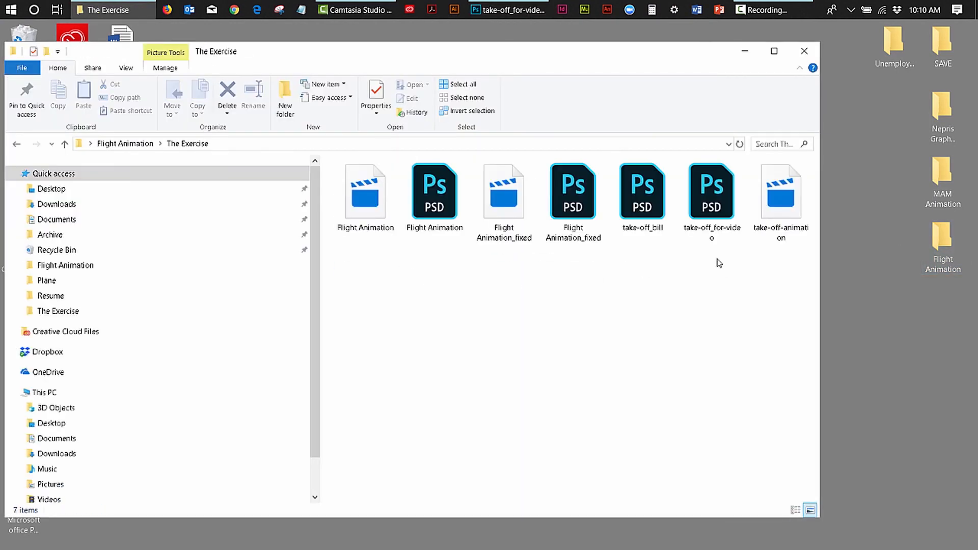
Step: Open the take-off-animation video in the player and replay it to check the plane's movement
{"action": "left_click", "coordinate": [796, 200]}
{"action": "double_click", "coordinate": [789, 200]}
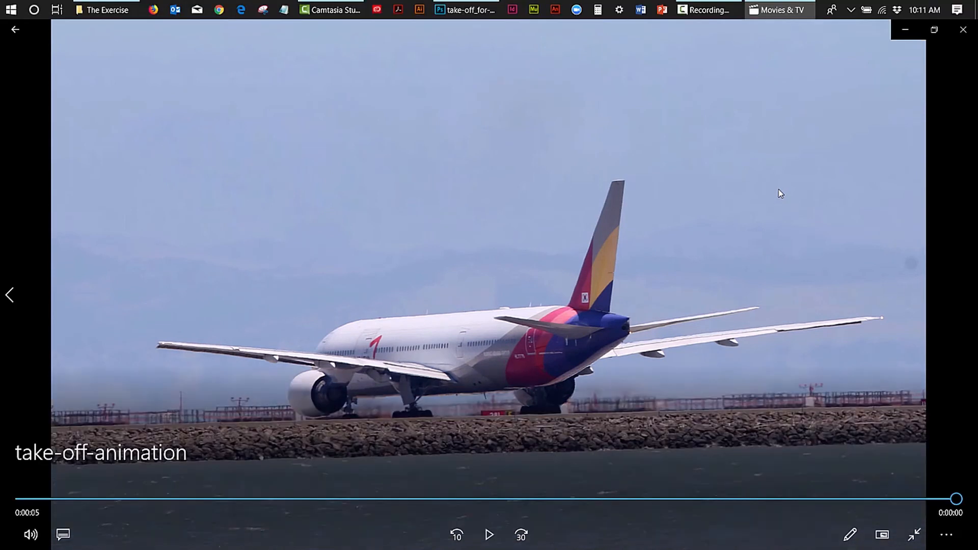
{"action": "left_click", "coordinate": [488, 527]}
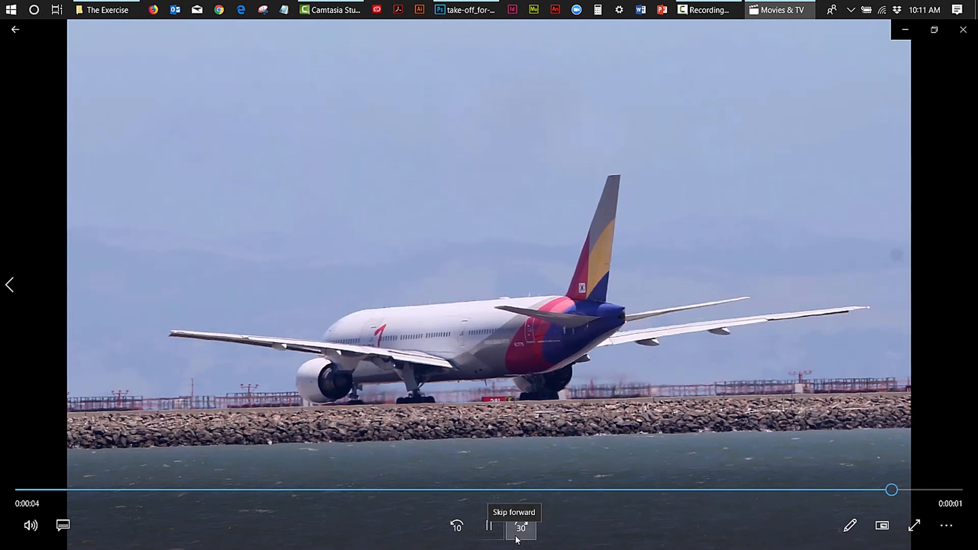
{"action": "left_click", "coordinate": [496, 533]}
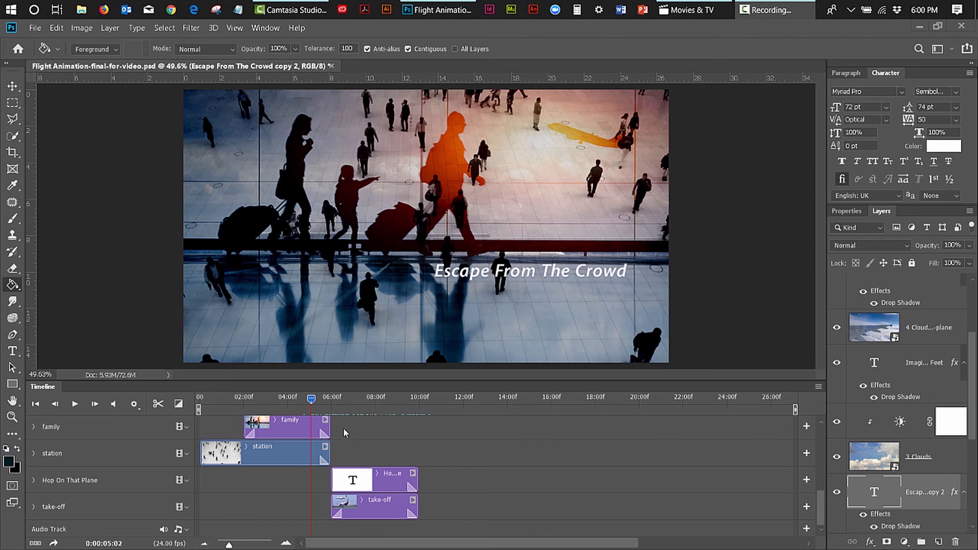
Step: In Flight Animation-final-for-video.psd, preview the start of the take-off segment and set the playhead to 0:00:06:00
{"action": "left_click", "coordinate": [313, 400]}
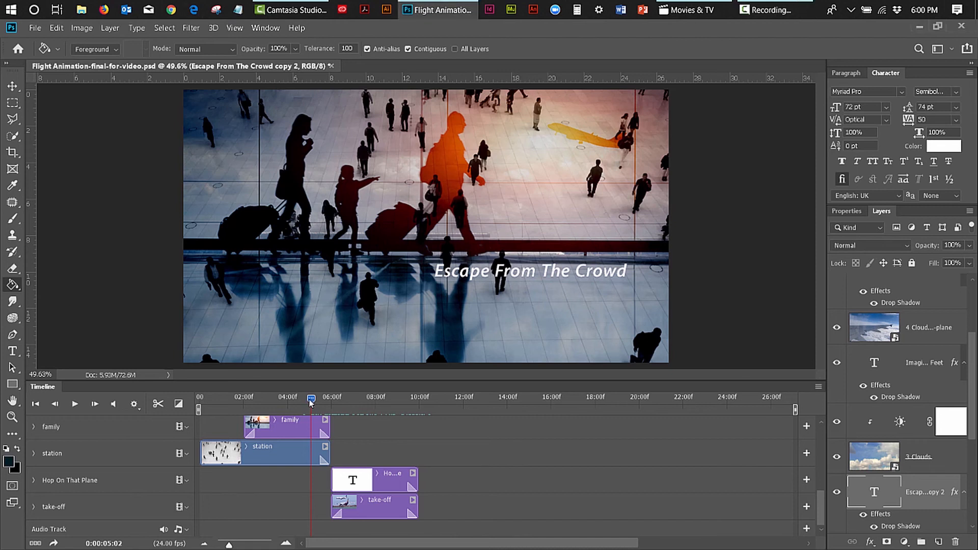
{"action": "left_click_drag", "start_coordinate": [305, 398], "coordinate": [331, 460]}
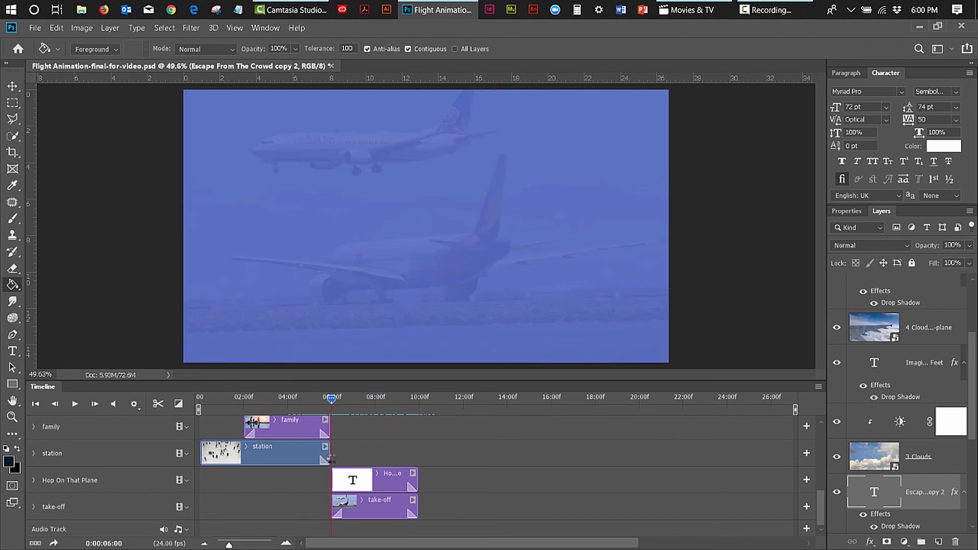
{"action": "left_click_drag", "start_coordinate": [822, 511], "coordinate": [823, 514]}
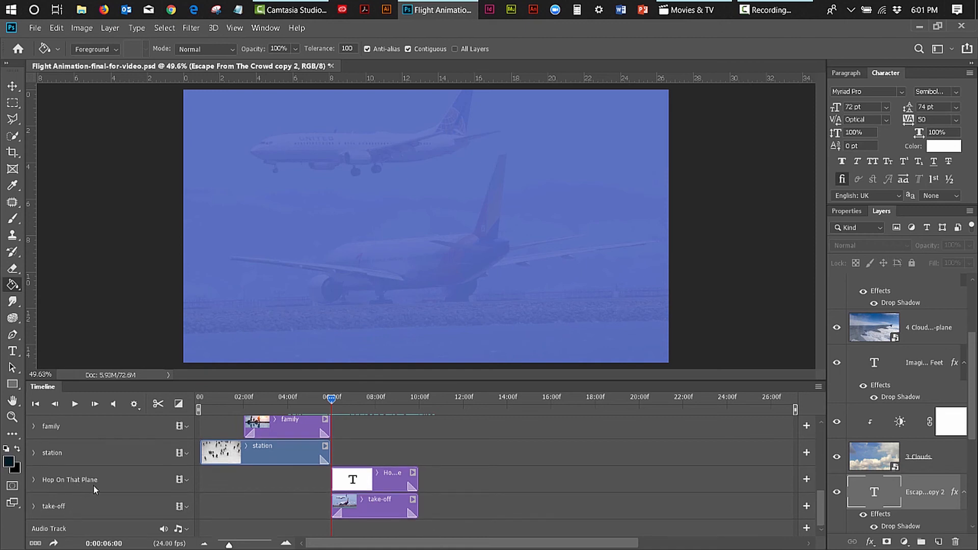
{"action": "left_click_drag", "start_coordinate": [332, 400], "coordinate": [340, 404]}
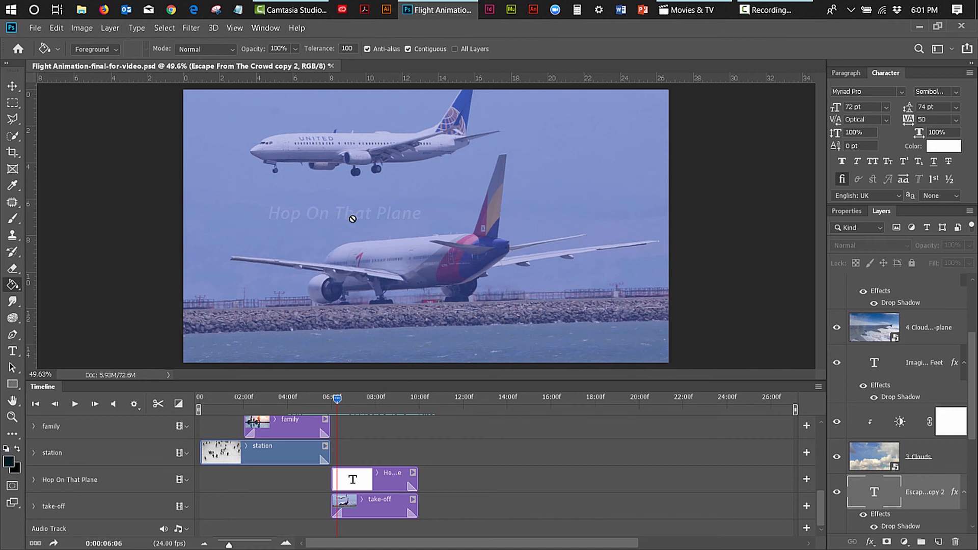
{"action": "left_click_drag", "start_coordinate": [338, 399], "coordinate": [331, 411]}
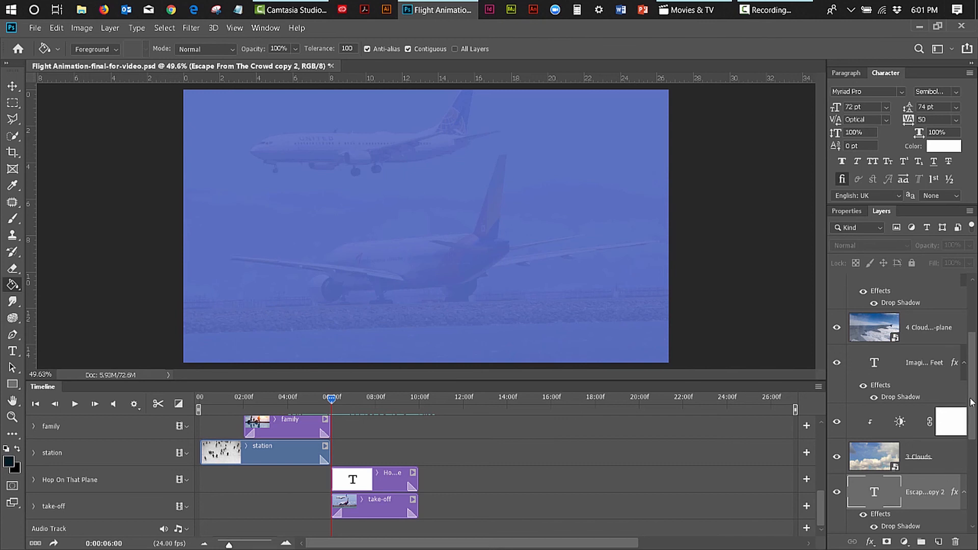
Step: Insert take-off-animation from the Video Segments folder as a new video layer directly above the take-off layer
{"action": "scroll", "coordinate": [971, 405], "scroll_direction": "down", "scroll_amount": 4}
{"action": "scroll", "coordinate": [960, 504], "scroll_direction": "down", "scroll_amount": 3}
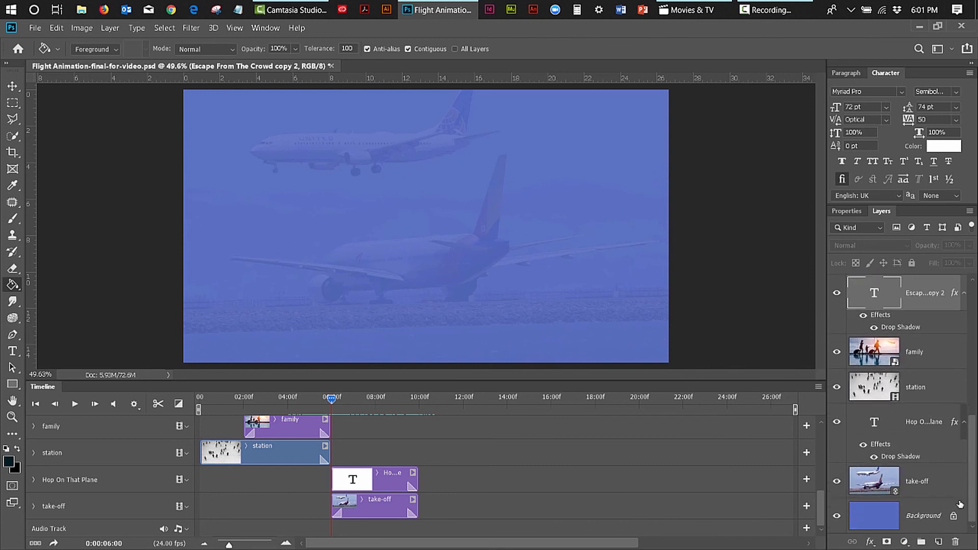
{"action": "left_click", "coordinate": [937, 479]}
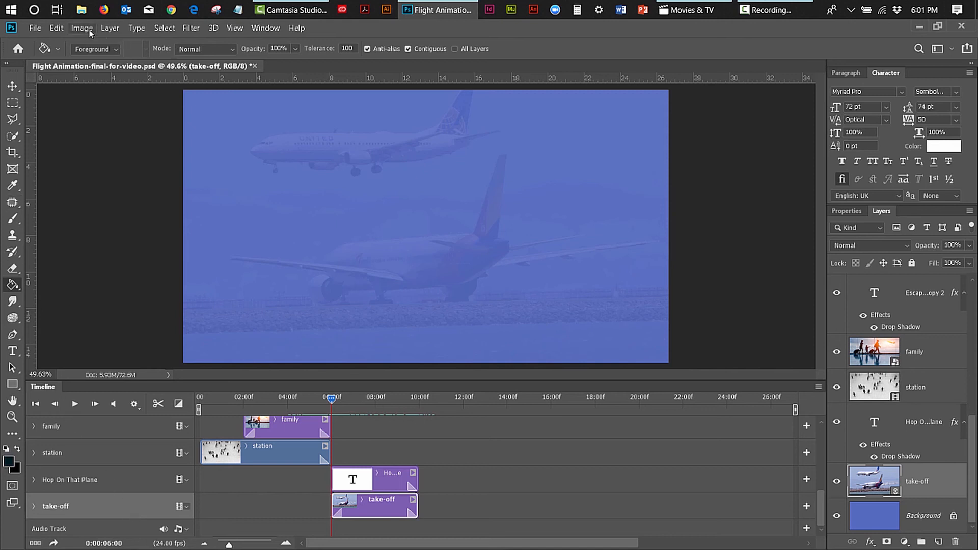
{"action": "left_click", "coordinate": [107, 30]}
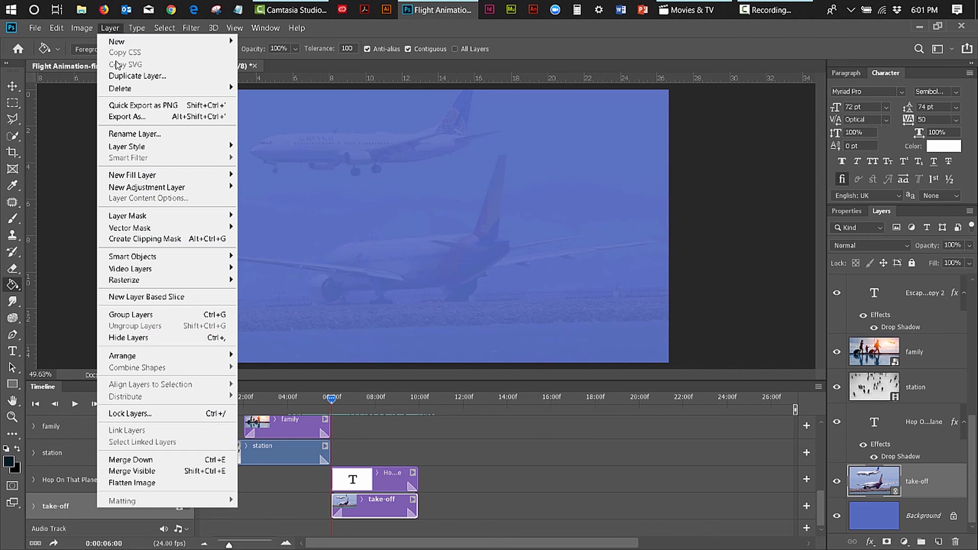
{"action": "mouse_move", "coordinate": [170, 270]}
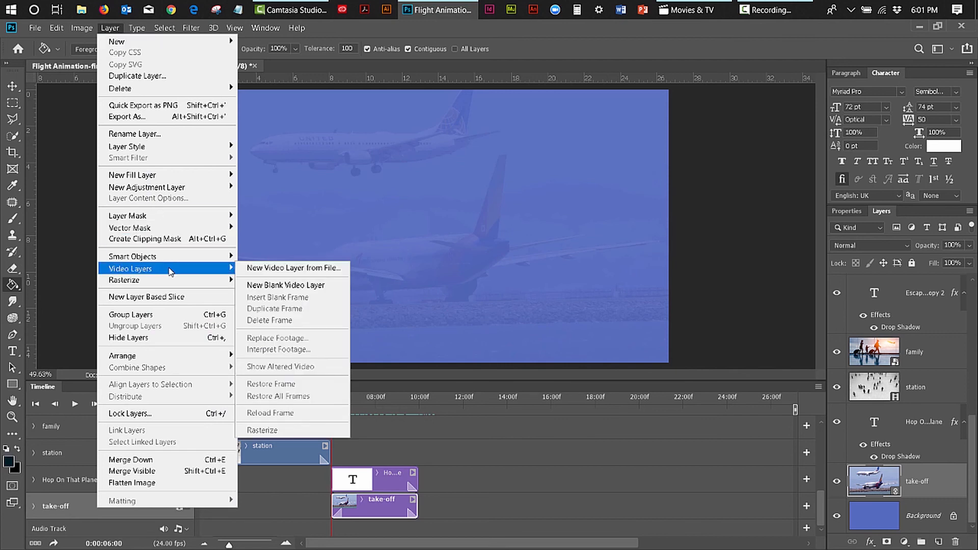
{"action": "left_click", "coordinate": [294, 269]}
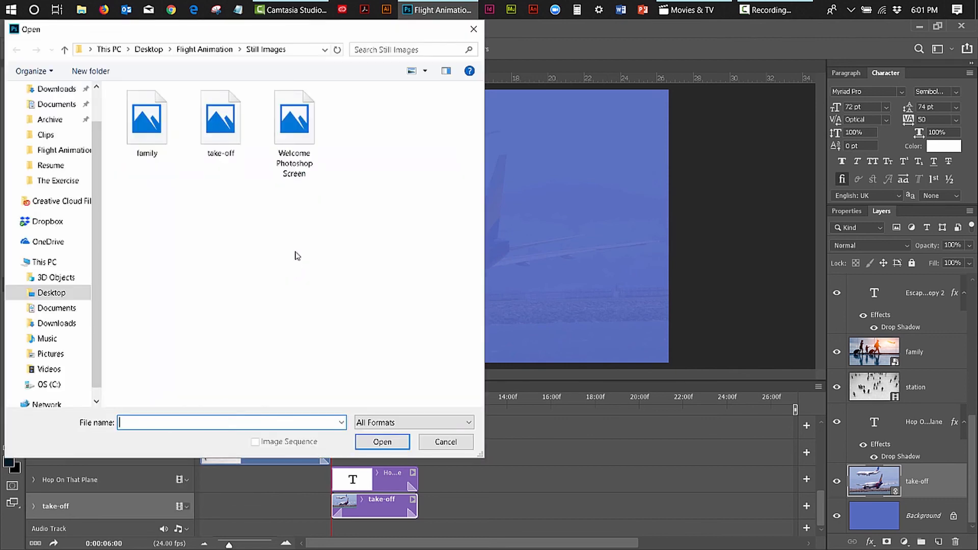
{"action": "left_click", "coordinate": [203, 51]}
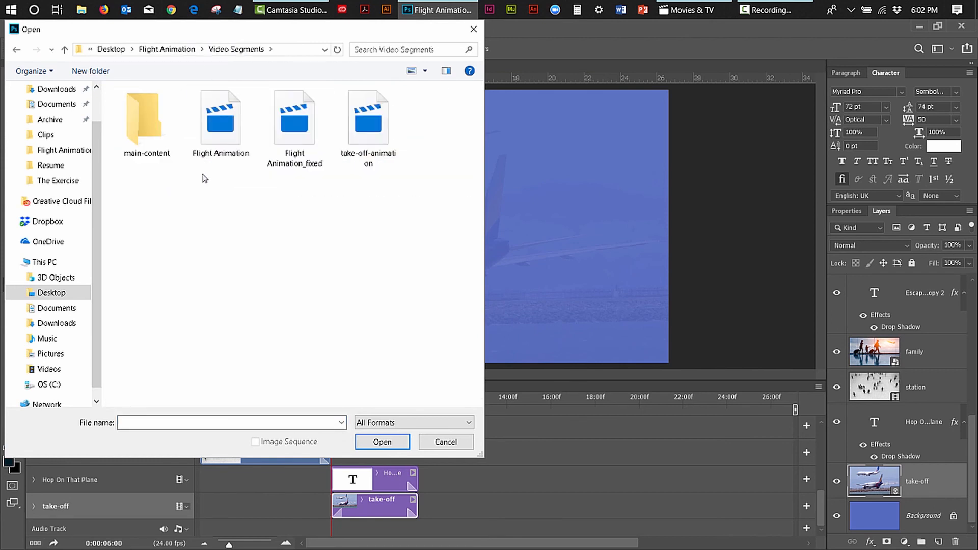
{"action": "left_click", "coordinate": [375, 125]}
{"action": "left_click", "coordinate": [382, 443]}
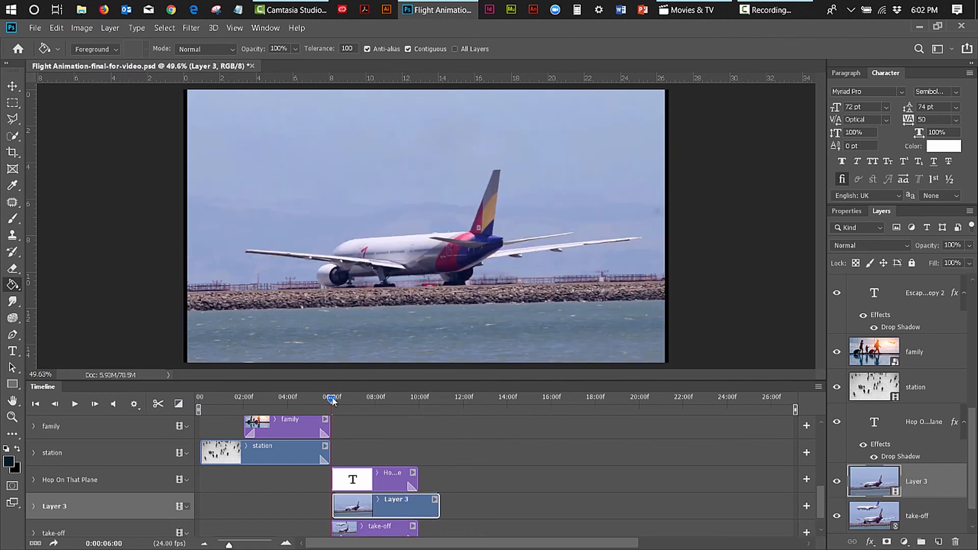
Step: Hide the take-off layer and slide the Layer 3 clip earlier so that it starts before 0:00:06:00
{"action": "left_click_drag", "start_coordinate": [331, 399], "coordinate": [331, 420]}
{"action": "left_click_drag", "start_coordinate": [332, 400], "coordinate": [331, 424]}
{"action": "left_click_drag", "start_coordinate": [384, 504], "coordinate": [365, 507]}
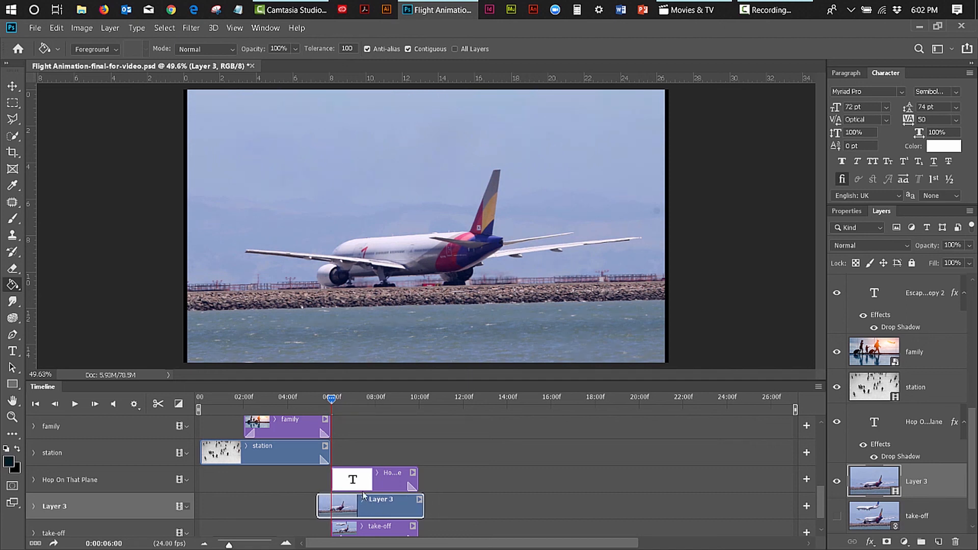
Step: Trim the Layer 3 clip's end to 0:00:09:23 and its start to about 0:00:06:00, matching the Hop On That Plane clip
{"action": "left_click_drag", "start_coordinate": [332, 400], "coordinate": [417, 438]}
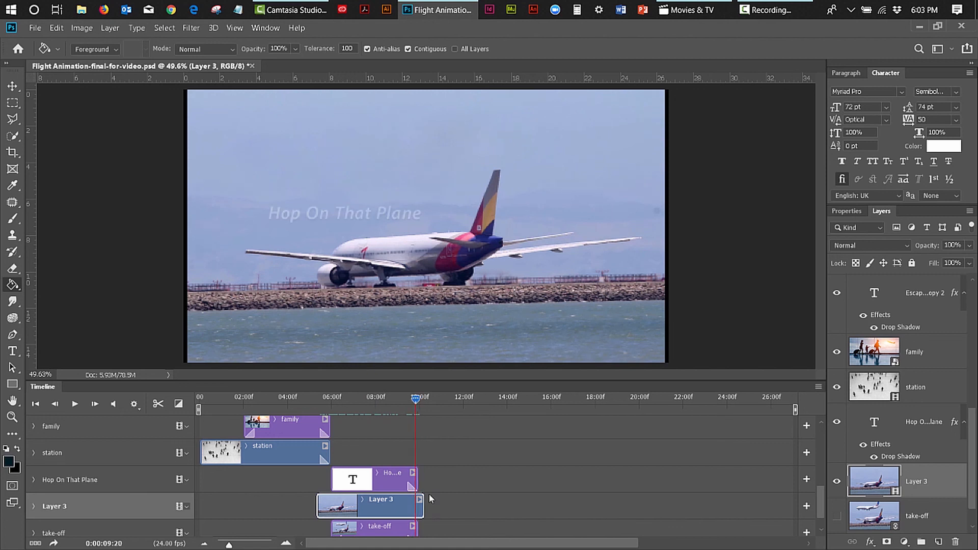
{"action": "left_click", "coordinate": [421, 398]}
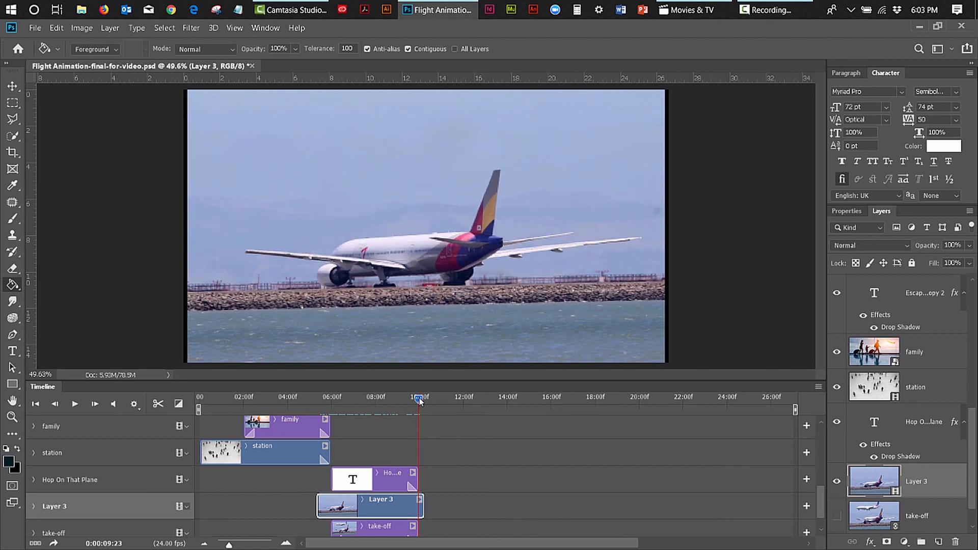
{"action": "left_click_drag", "start_coordinate": [425, 507], "coordinate": [419, 507]}
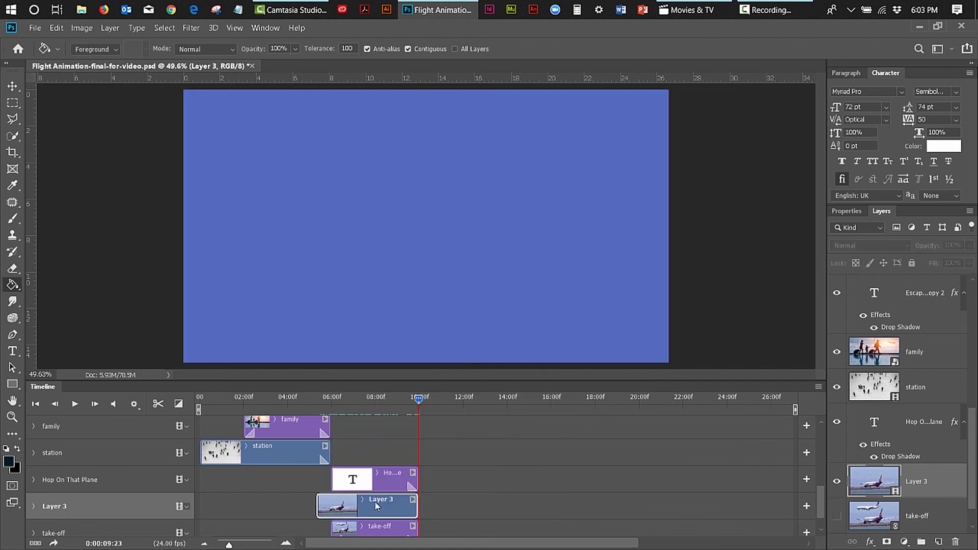
{"action": "left_click_drag", "start_coordinate": [418, 402], "coordinate": [331, 405]}
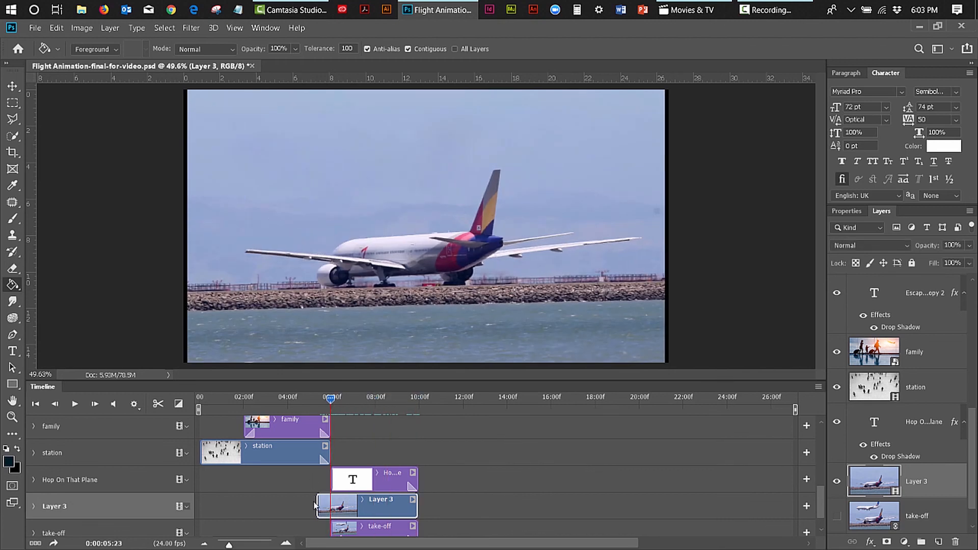
{"action": "left_click_drag", "start_coordinate": [317, 506], "coordinate": [333, 505]}
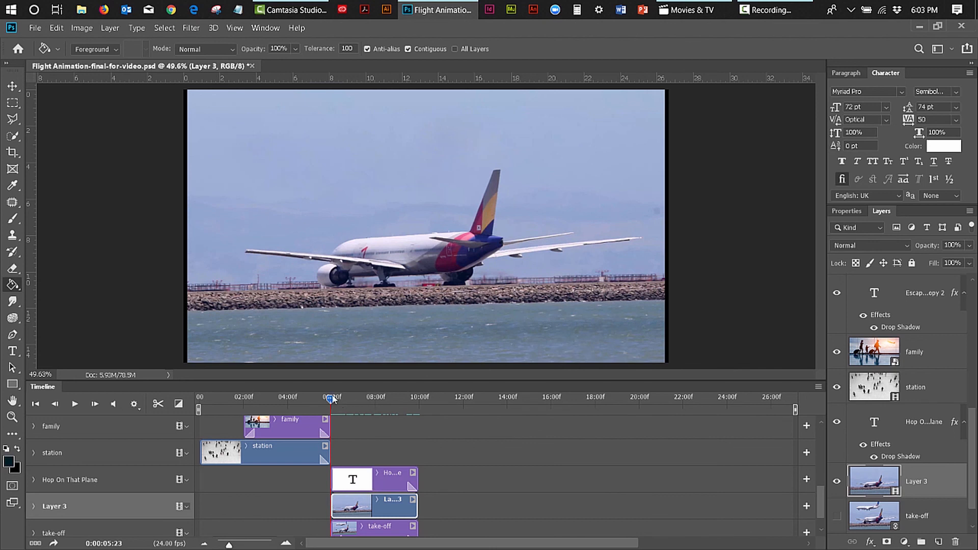
Step: With the playhead at 0:00:08:03, move the Hop On That Plane title up about 150 px, clear of the United plane's tail
{"action": "left_click_drag", "start_coordinate": [329, 396], "coordinate": [356, 424]}
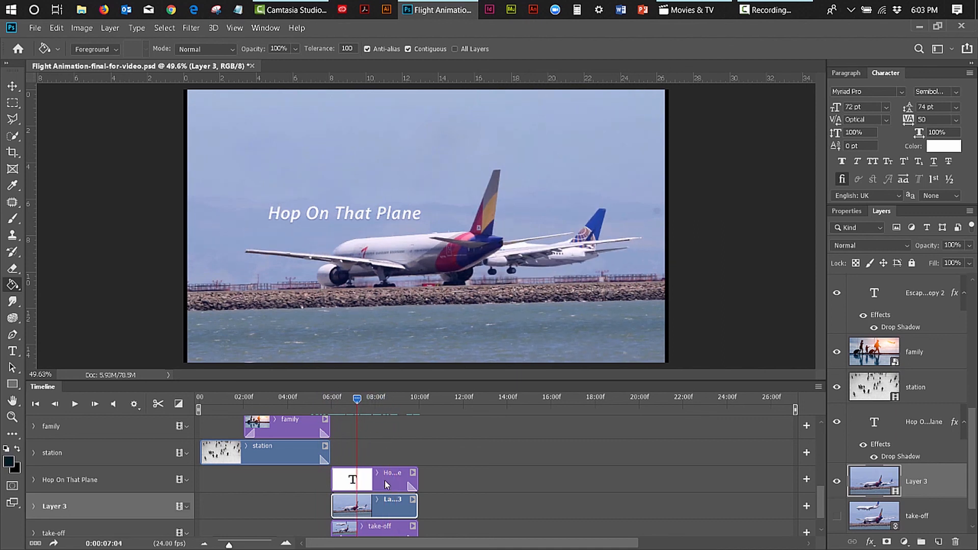
{"action": "left_click", "coordinate": [384, 480]}
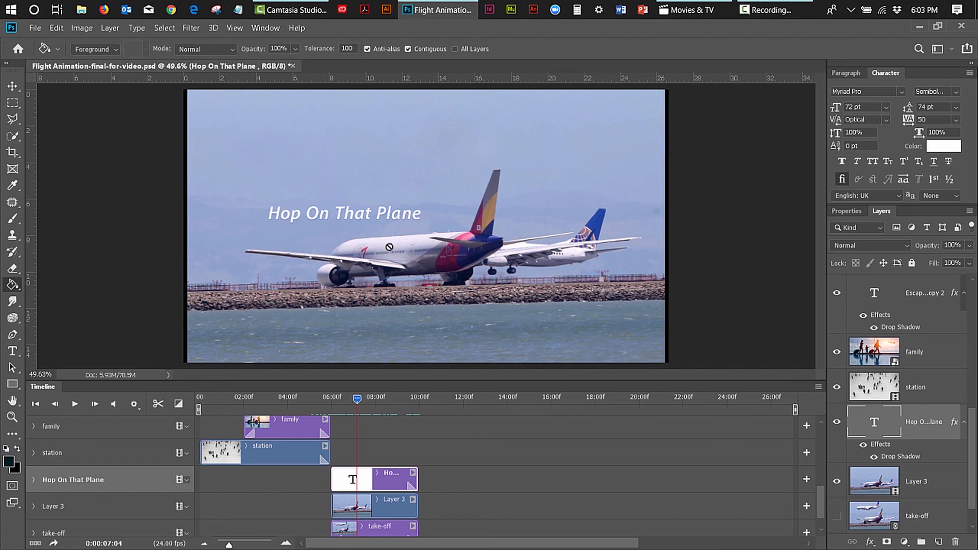
{"action": "left_click_drag", "start_coordinate": [358, 400], "coordinate": [378, 407]}
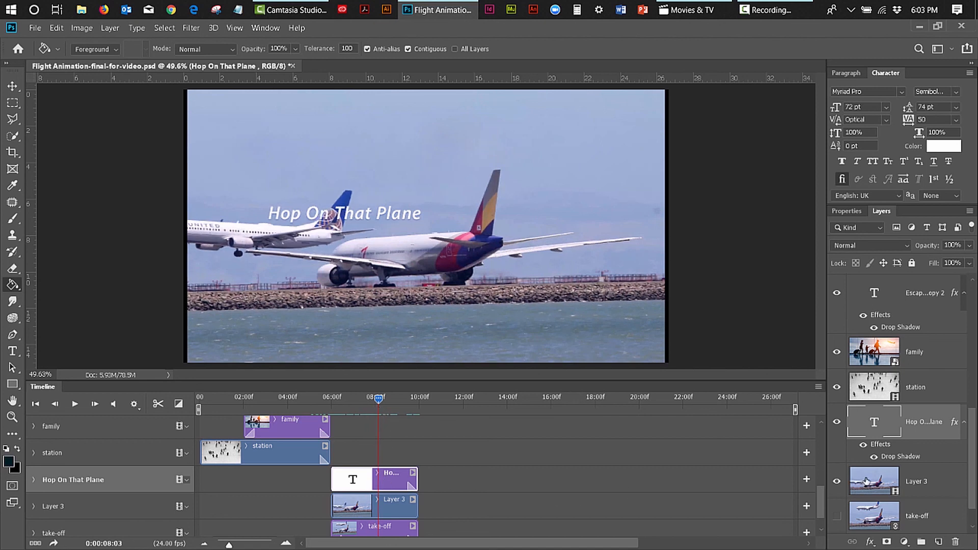
{"action": "left_click", "coordinate": [13, 86]}
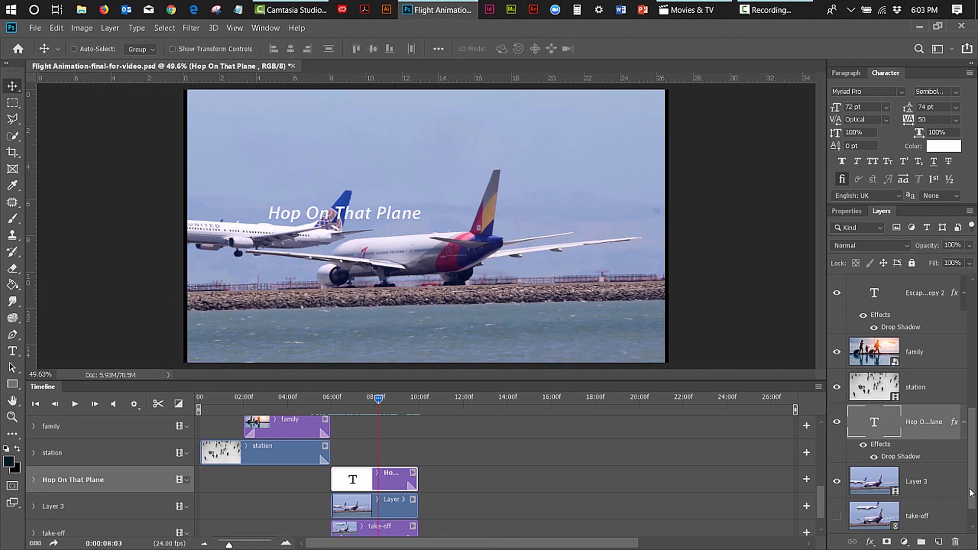
{"action": "key", "text": "shift+Up"}
{"action": "key", "text": "shift+Up"}
{"action": "key", "text": "shift+Up"}
{"action": "key", "text": "shift+Up"}
{"action": "key", "text": "shift+Up"}
{"action": "key", "text": "shift+Up"}
{"action": "key", "text": "shift+Up"}
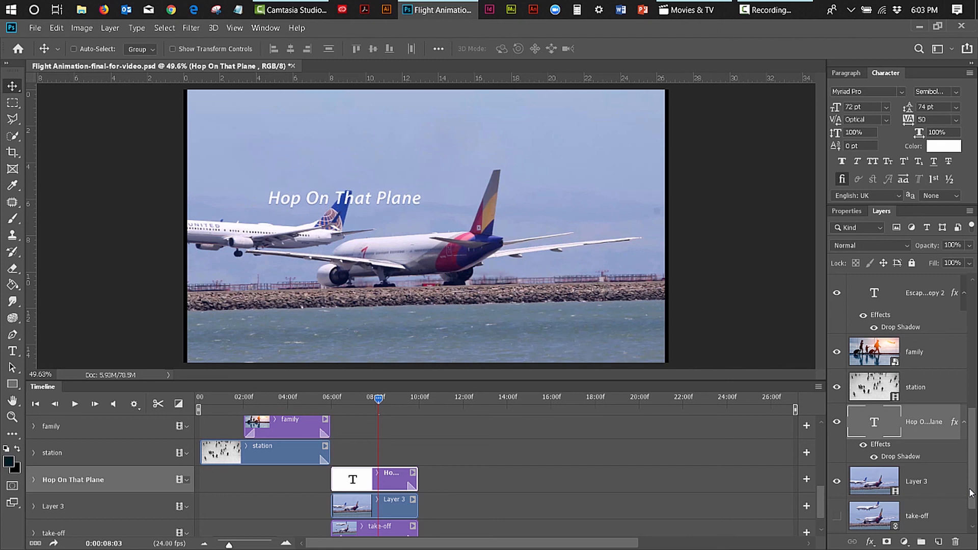
{"action": "key", "text": "shift+Up"}
{"action": "key", "text": "shift+Up"}
{"action": "key", "text": "shift+Up"}
{"action": "key", "text": "shift+Up"}
{"action": "key", "text": "shift+Up"}
{"action": "key", "text": "shift+Up"}
{"action": "key", "text": "shift+Up"}
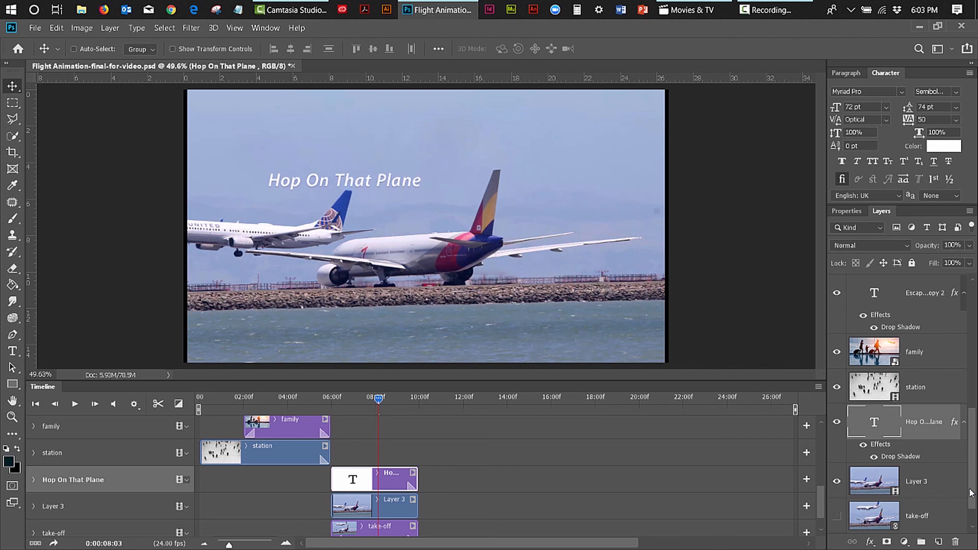
{"action": "key", "text": "shift+Up"}
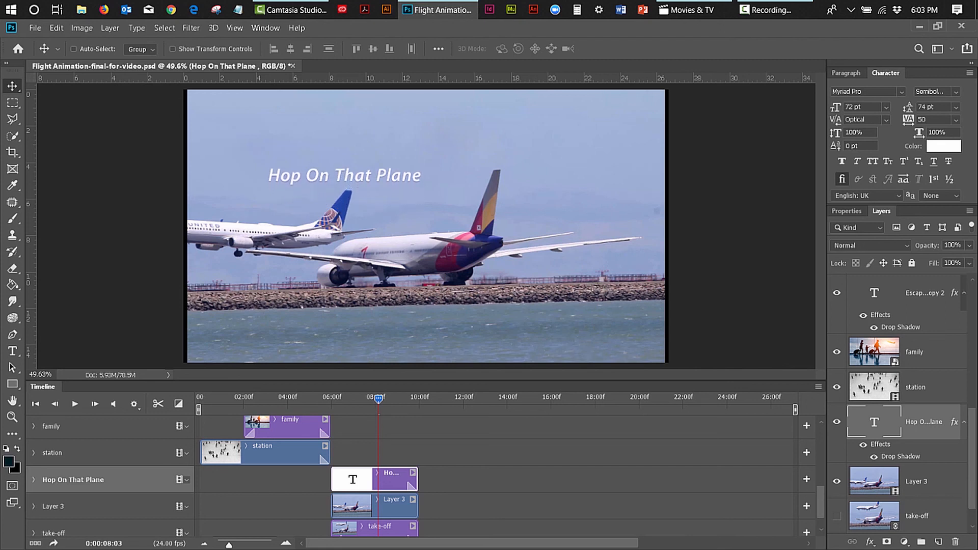
Step: Return the playhead to the start of the Layer 3 clip and delete the hidden take-off layer
{"action": "left_click_drag", "start_coordinate": [379, 398], "coordinate": [330, 448]}
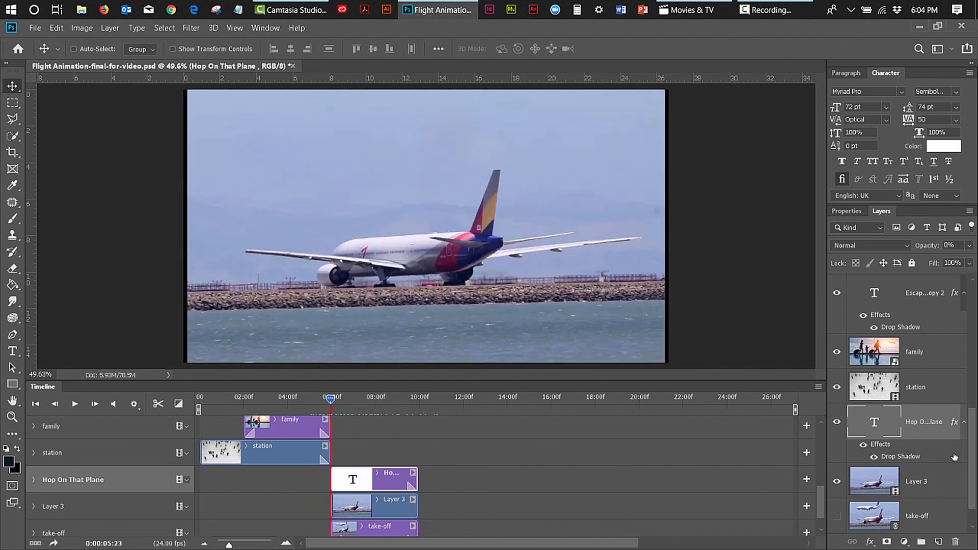
{"action": "scroll", "coordinate": [975, 440], "scroll_direction": "down", "scroll_amount": 1}
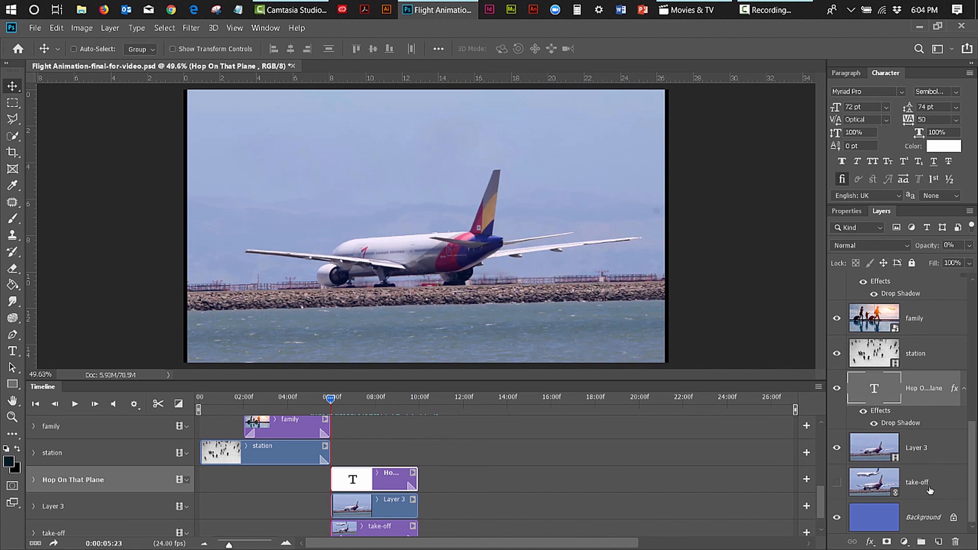
{"action": "left_click_drag", "start_coordinate": [933, 495], "coordinate": [954, 544]}
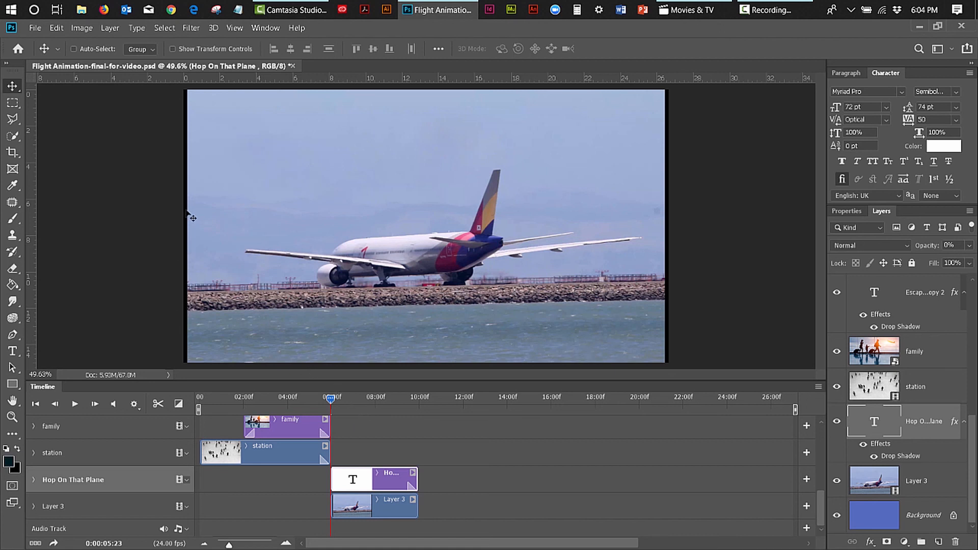
Step: Convert Layer 3 to a smart object and scale it to 103.44% width and 110% height so it covers the whole canvas
{"action": "left_click", "coordinate": [402, 512]}
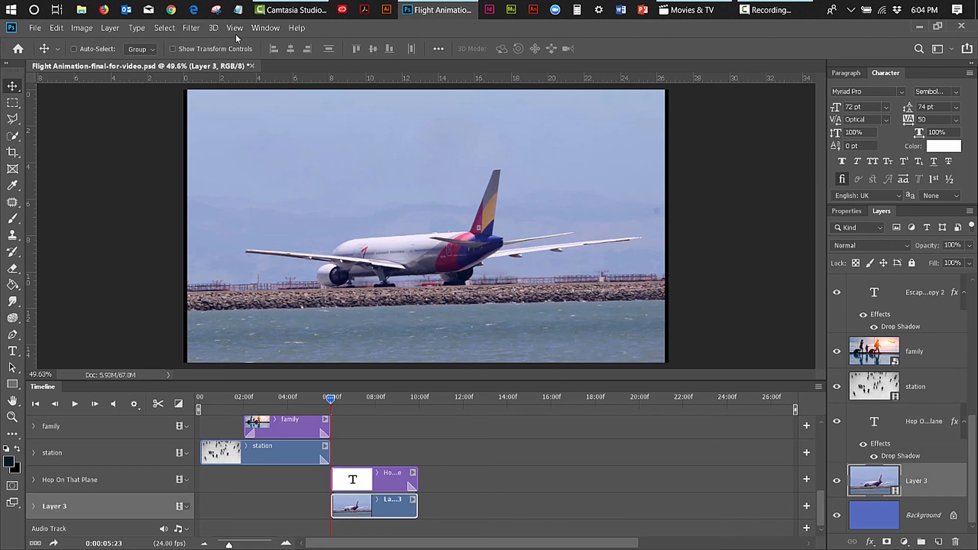
{"action": "left_click", "coordinate": [234, 28]}
{"action": "left_click", "coordinate": [243, 130]}
{"action": "left_click", "coordinate": [57, 28]}
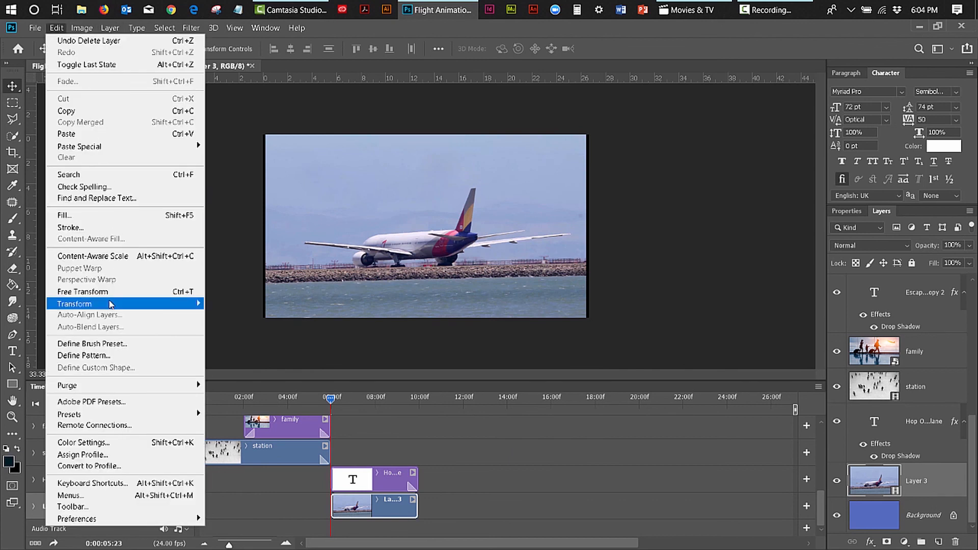
{"action": "left_click", "coordinate": [105, 292]}
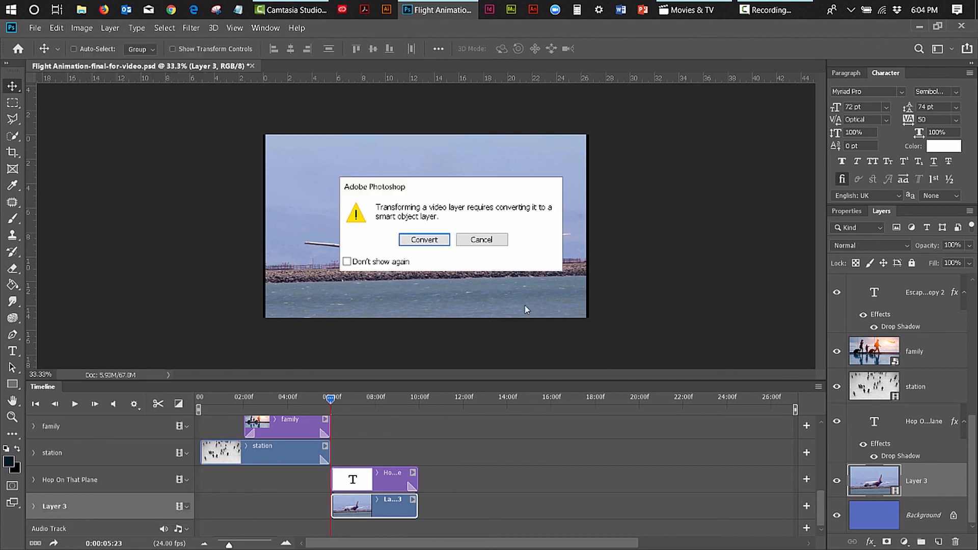
{"action": "left_click", "coordinate": [446, 240]}
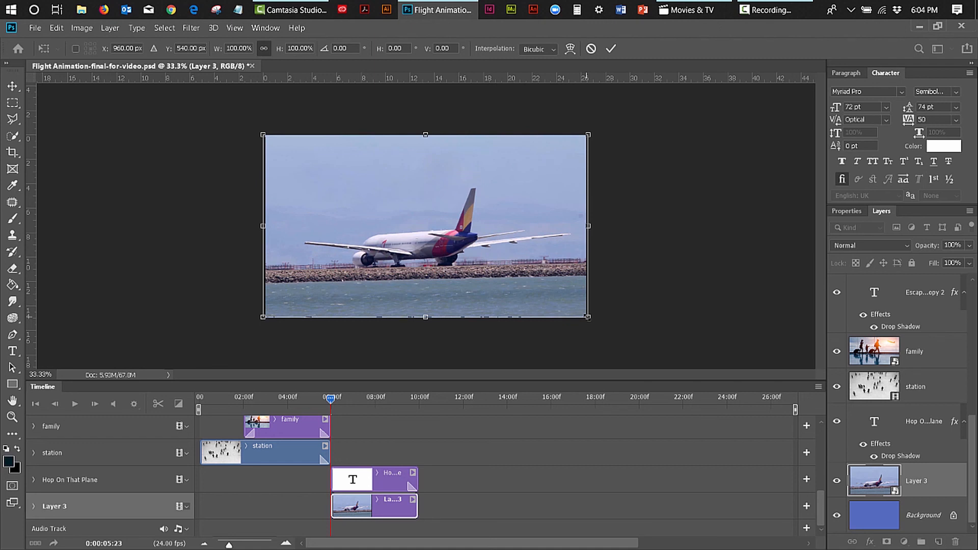
{"action": "left_click_drag", "start_coordinate": [590, 319], "coordinate": [594, 326]}
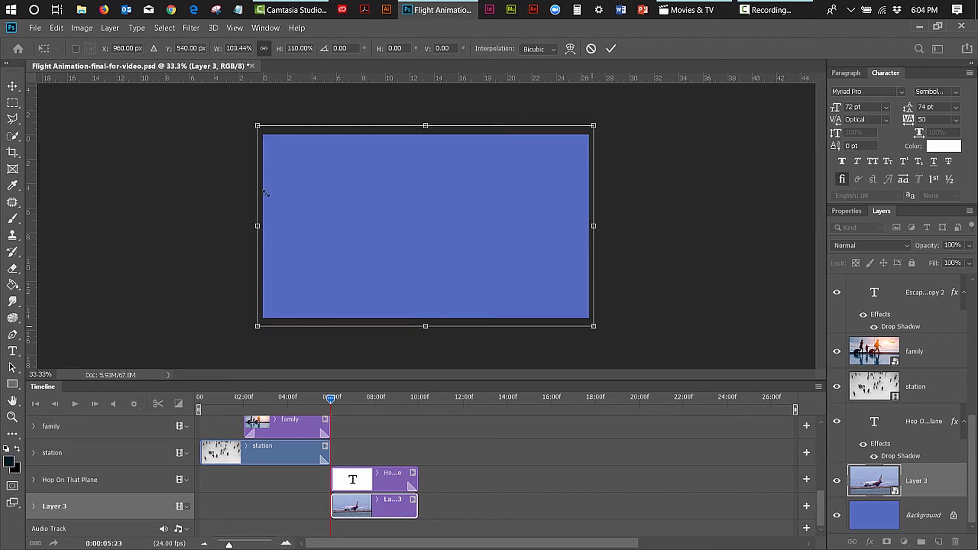
{"action": "left_click", "coordinate": [14, 85]}
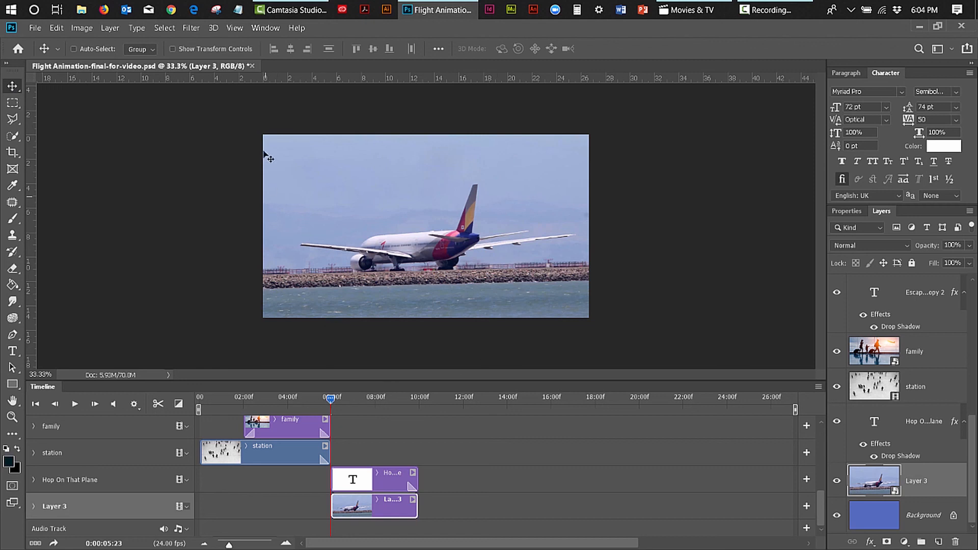
Step: At 0:00:08:09, nudge the Hop On That Plane title slightly higher and 20 px to the right, and check it against the passing plane
{"action": "left_click_drag", "start_coordinate": [331, 400], "coordinate": [383, 426]}
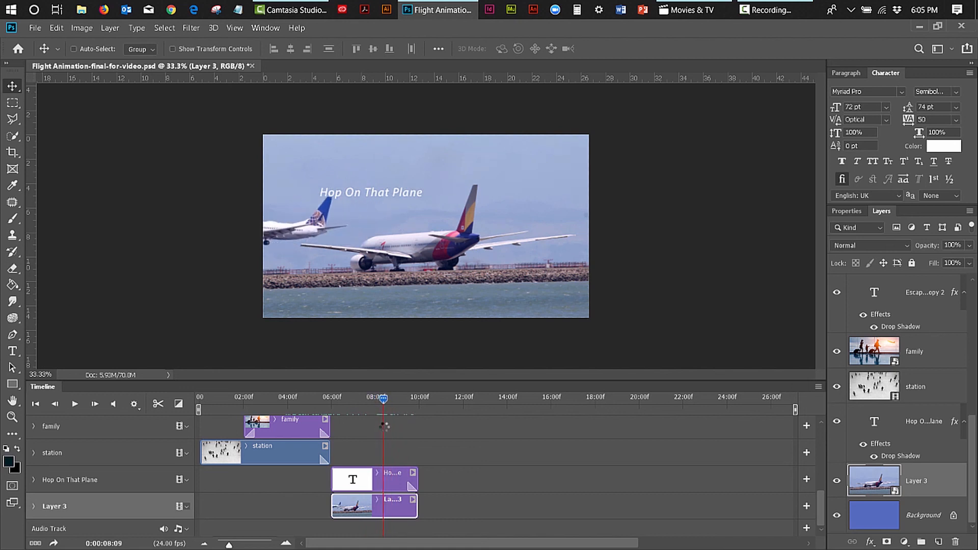
{"action": "left_click", "coordinate": [394, 484]}
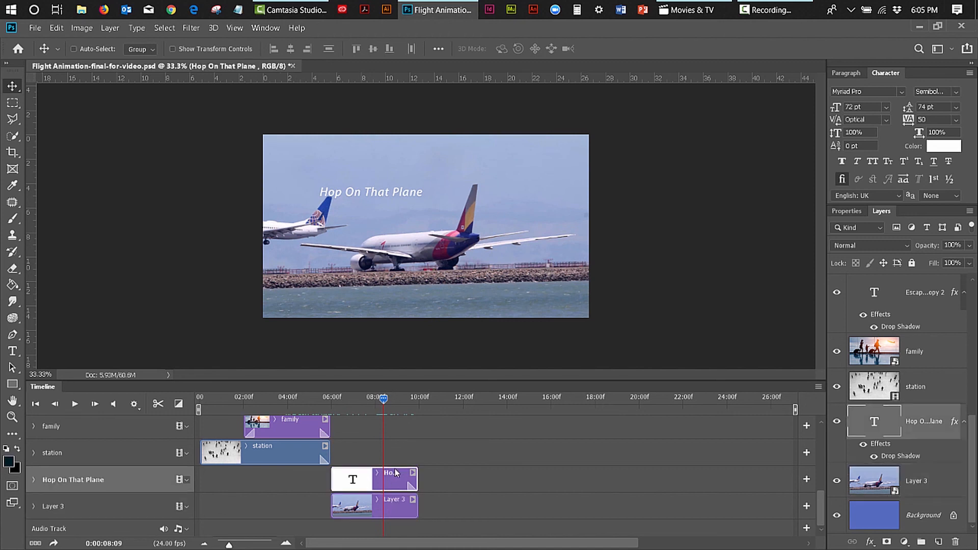
{"action": "key", "text": "Up"}
{"action": "key", "text": "Up"}
{"action": "key", "text": "Up"}
{"action": "key", "text": "Up"}
{"action": "key", "text": "Up"}
{"action": "key", "text": "Up"}
{"action": "key", "text": "Up"}
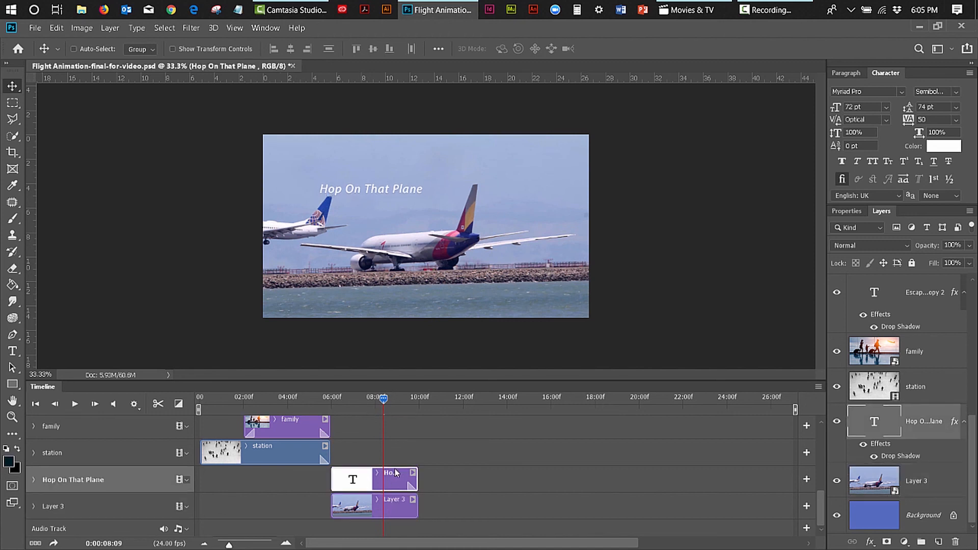
{"action": "key", "text": "Up"}
{"action": "key", "text": "Up"}
{"action": "key", "text": "Up"}
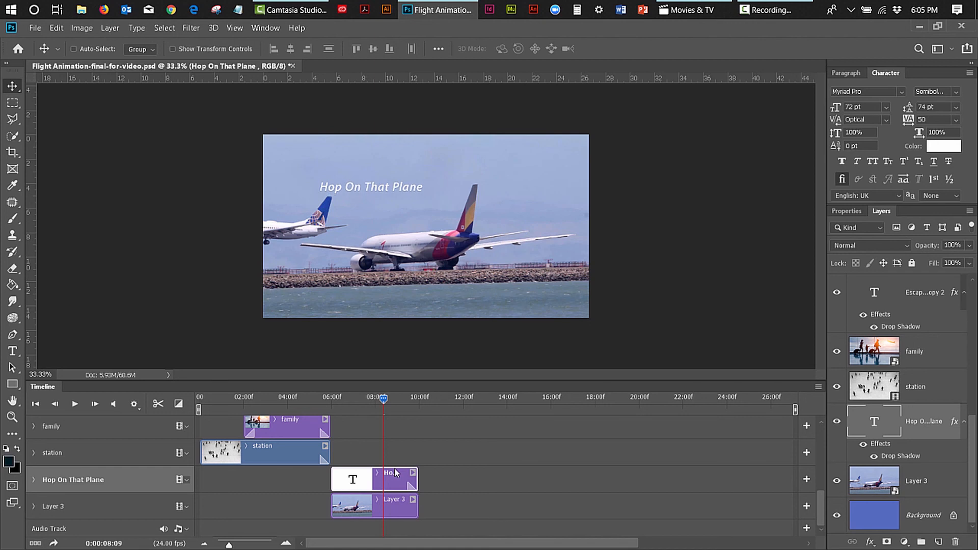
{"action": "key", "text": "shift+Right"}
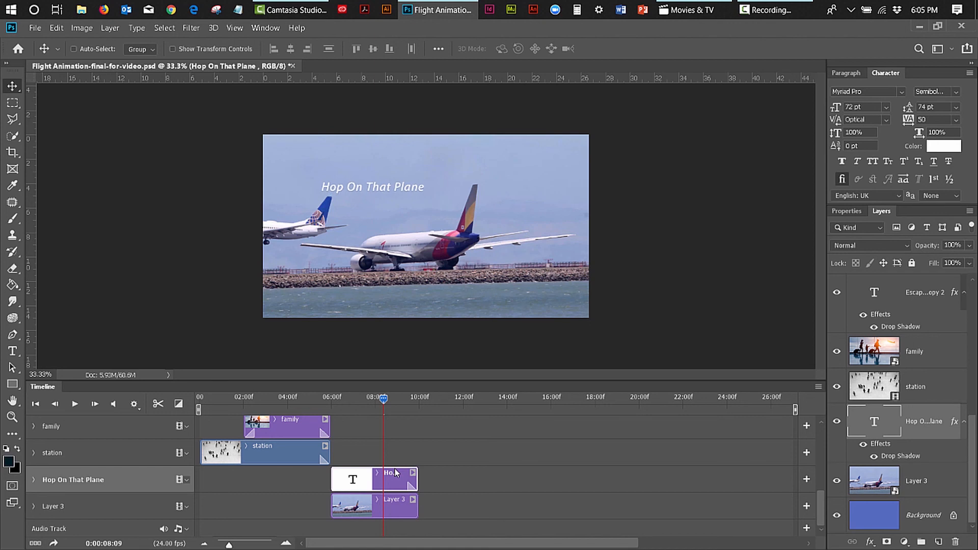
{"action": "key", "text": "shift+Right"}
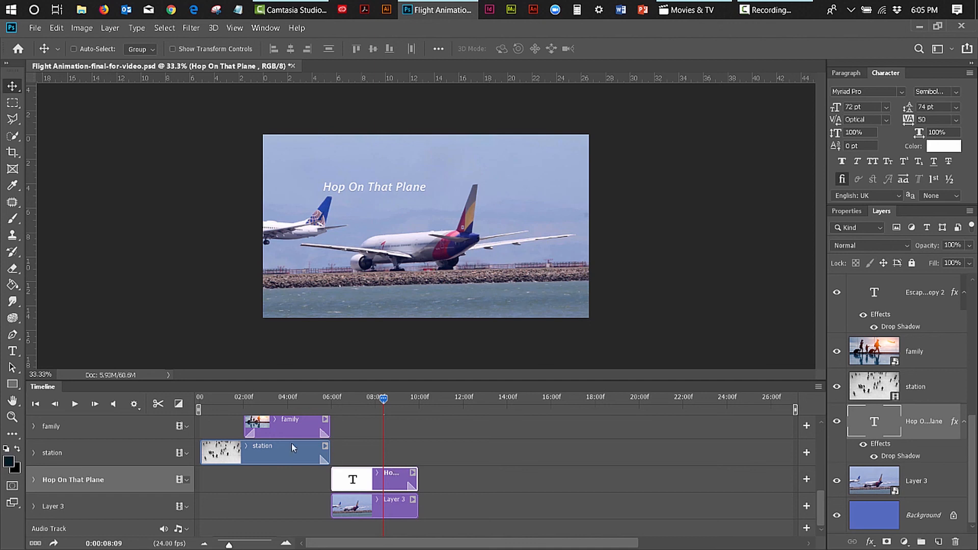
{"action": "left_click", "coordinate": [382, 399]}
{"action": "left_click_drag", "start_coordinate": [381, 398], "coordinate": [388, 486]}
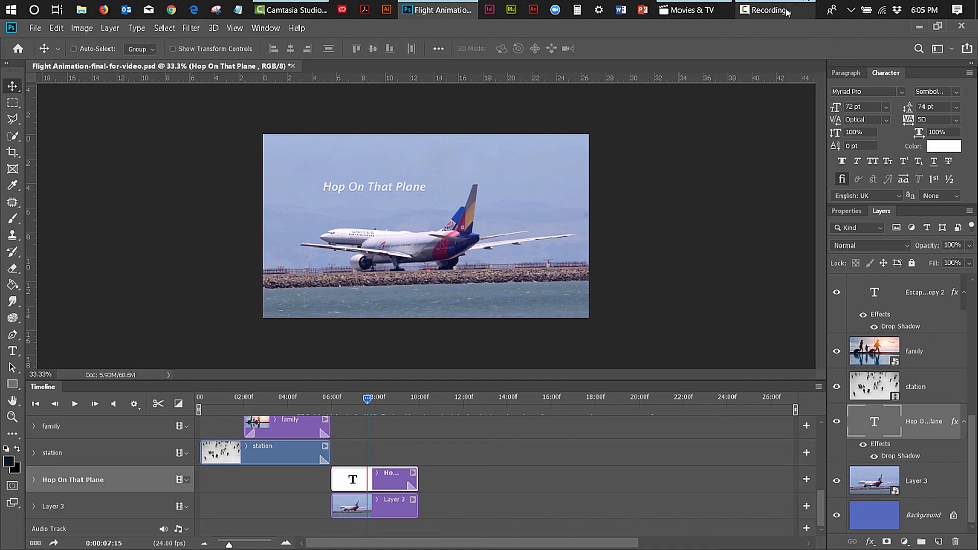
Step: Switch to Movies & TV and play the Flight Animation_fixed video
{"action": "left_click", "coordinate": [702, 14]}
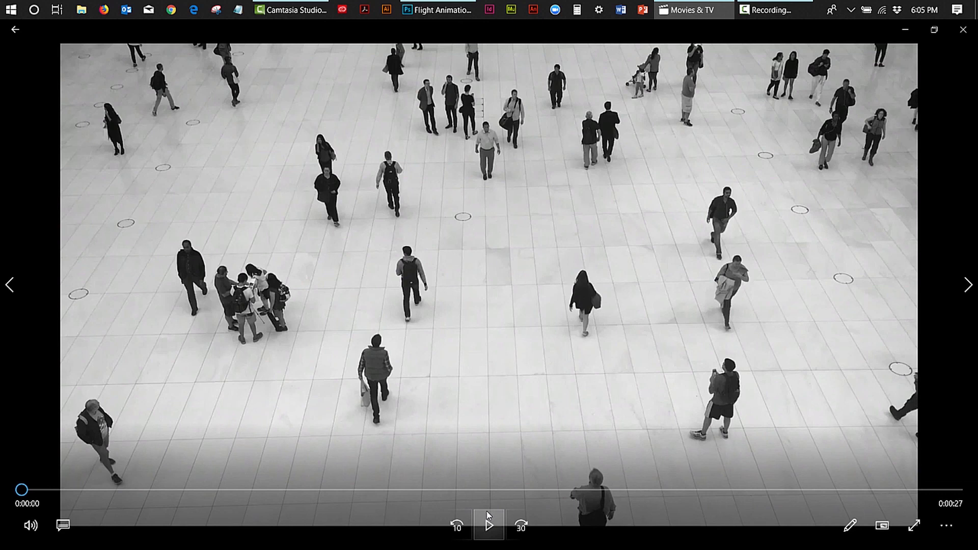
{"action": "left_click", "coordinate": [488, 520]}
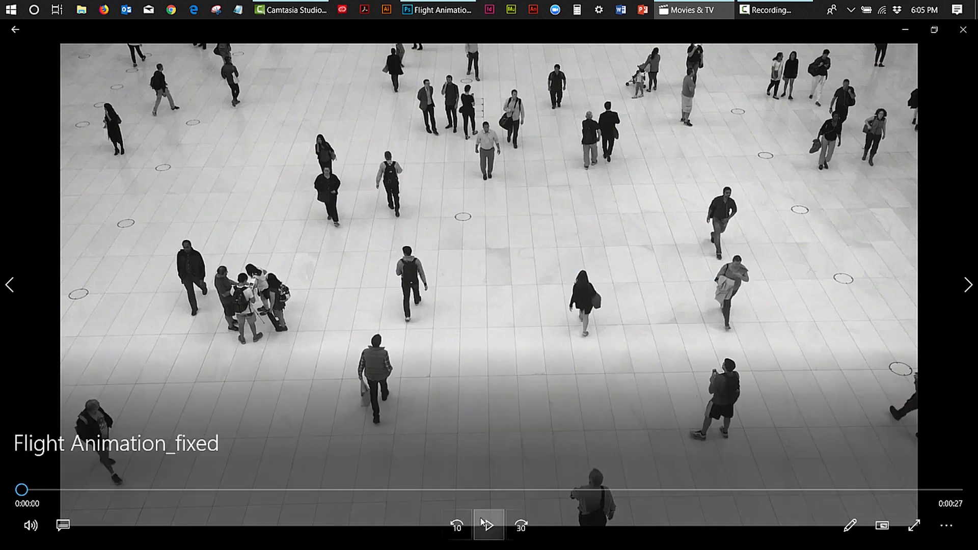